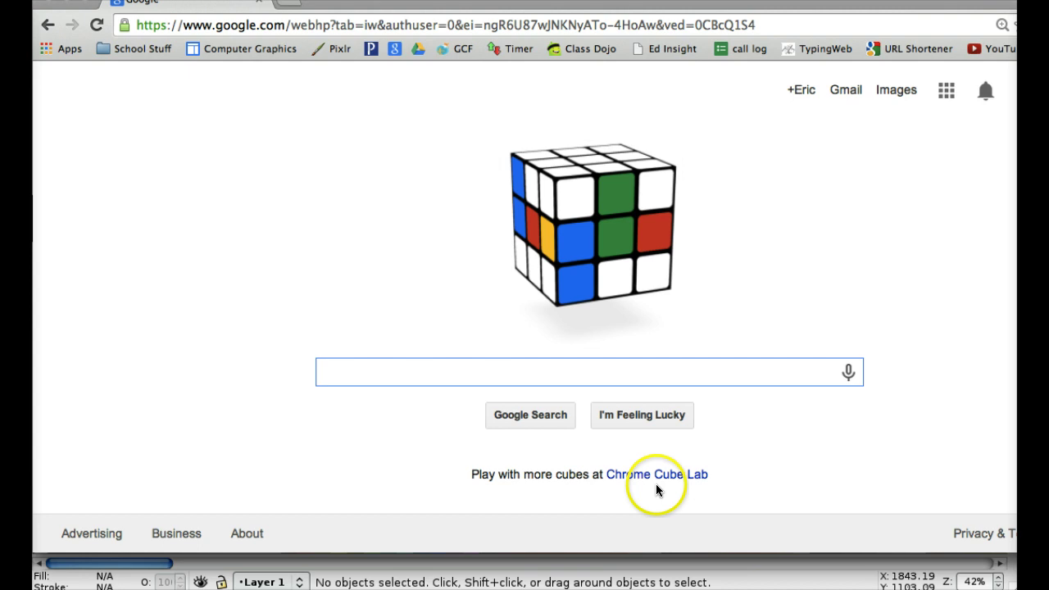
# Search Google for "lamborghini huracan side view" and show the image results.
pyautogui.click(630, 371)
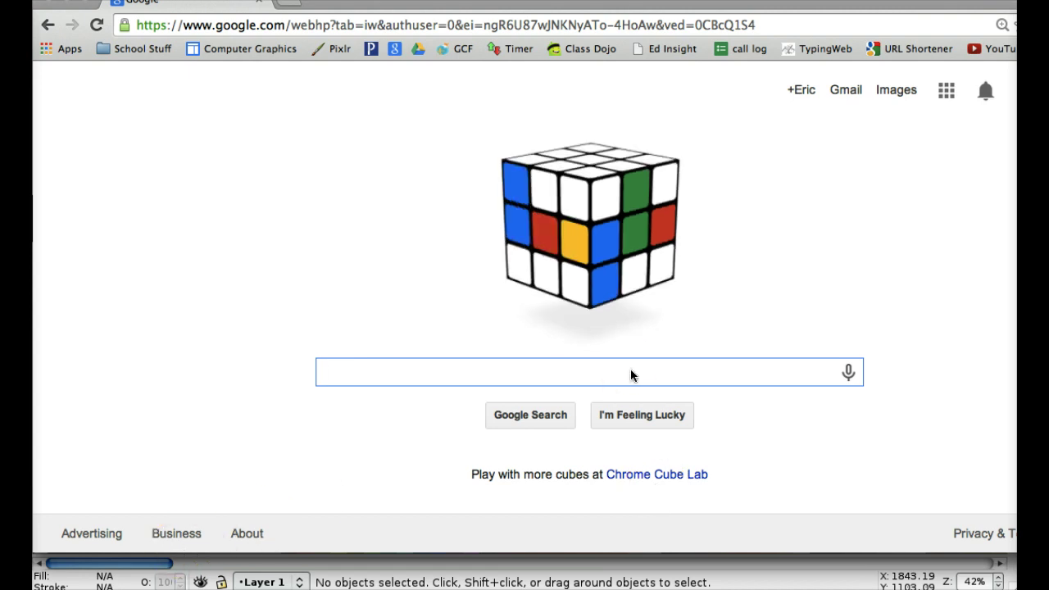
pyautogui.write('lambo')
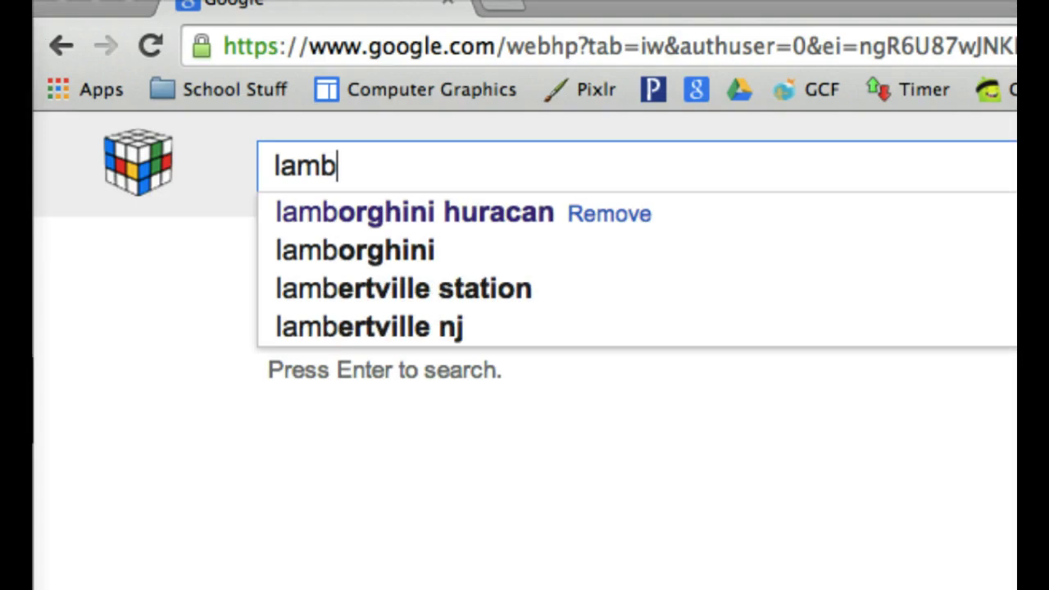
pyautogui.press('Tab')
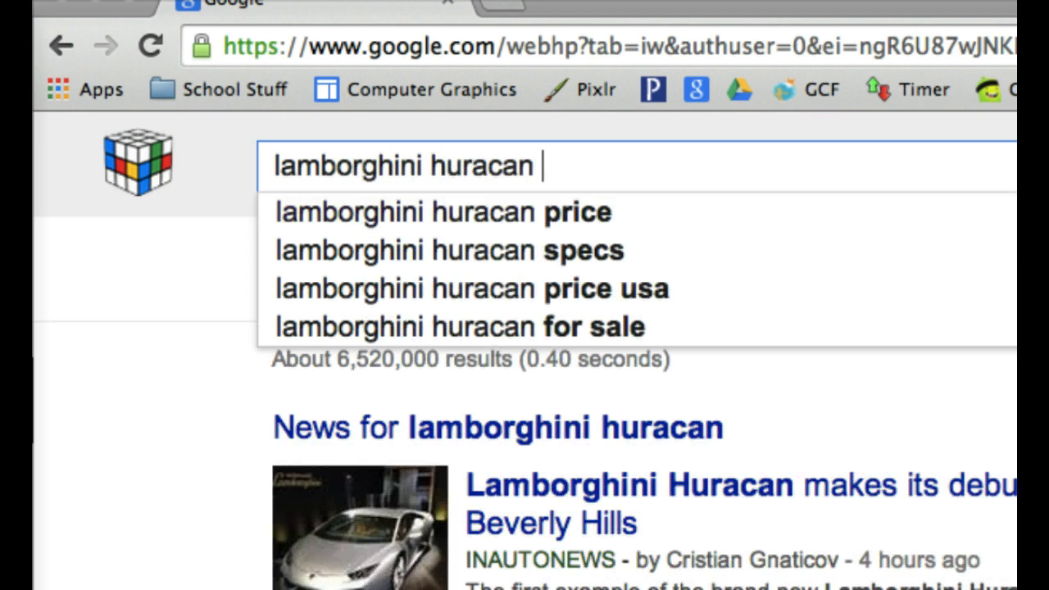
pyautogui.write('side view')
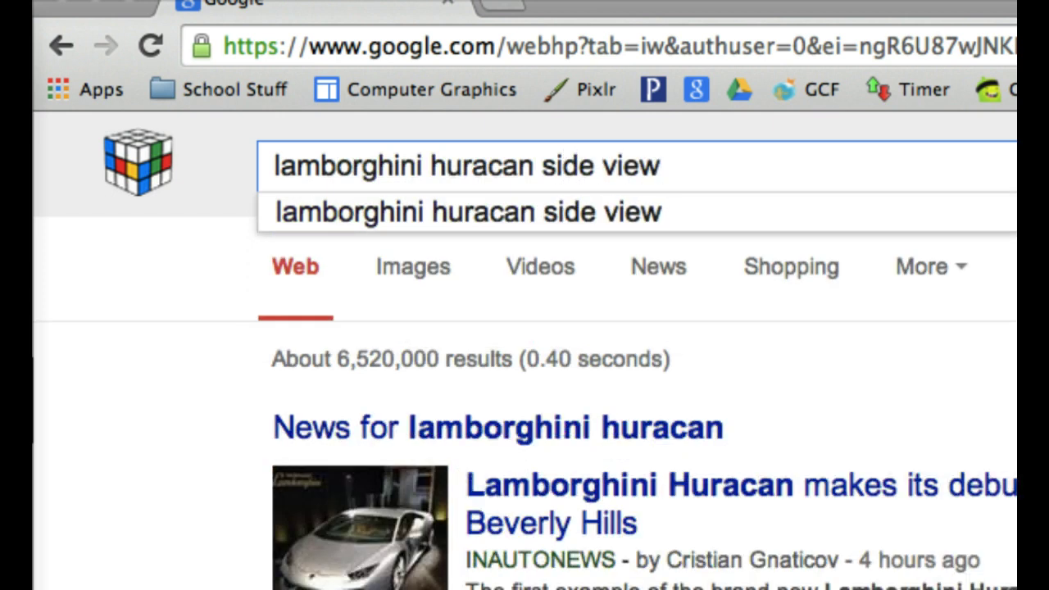
pyautogui.press('Return')
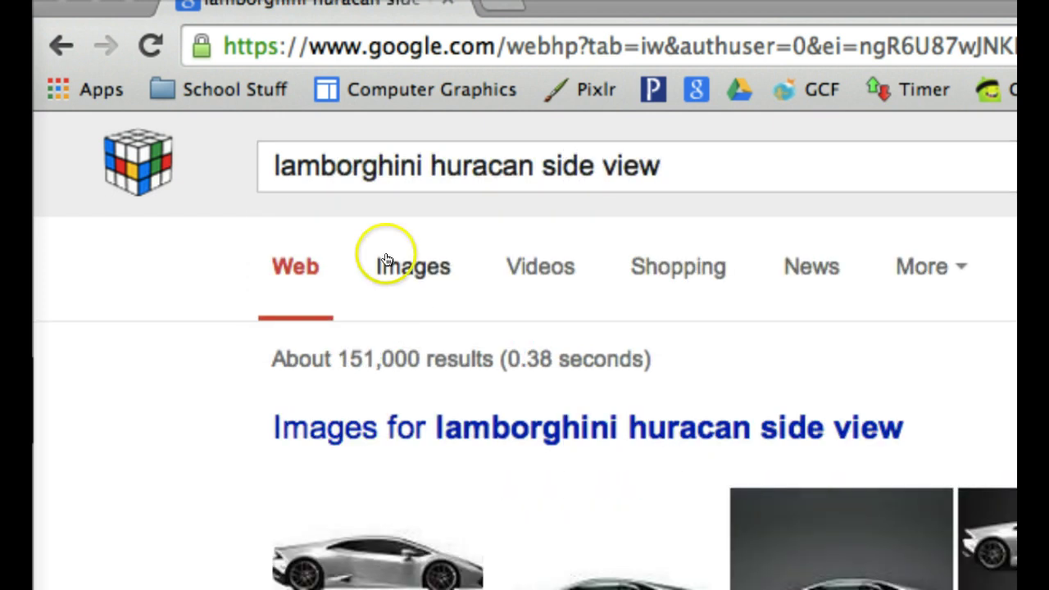
pyautogui.click(391, 254)
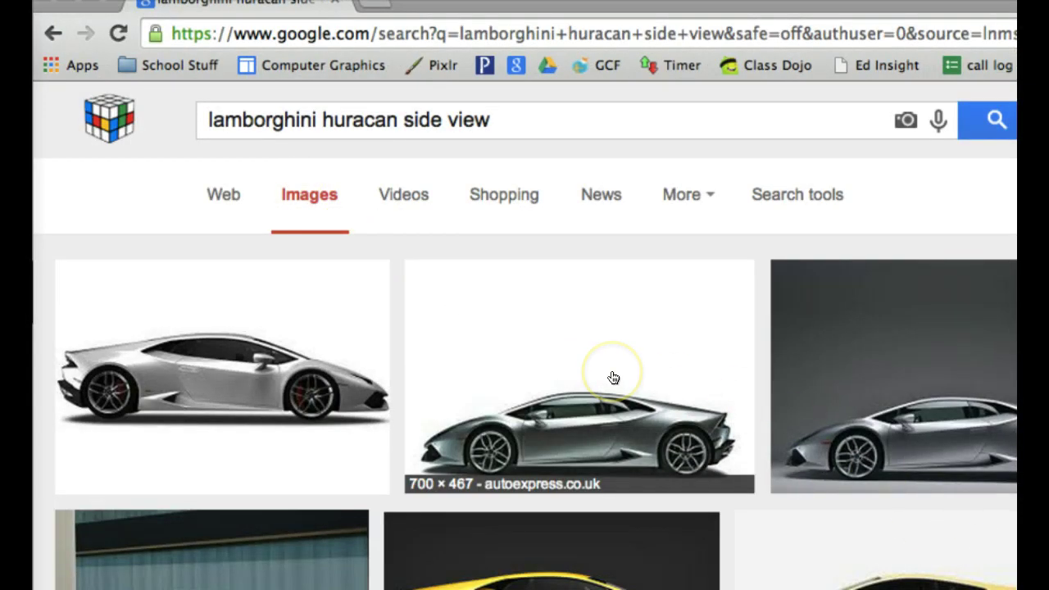
# Open the yellow Huracan side view on a dark background from thesupercarkids.com at full size and copy the image.
pyautogui.click(244, 361)
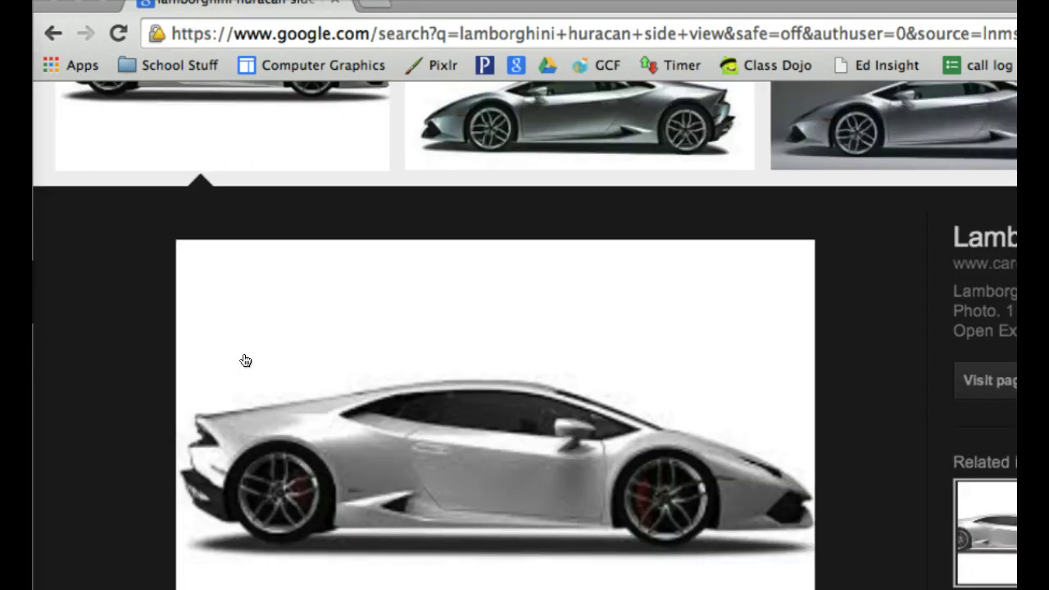
pyautogui.scroll(3, 520, 462)
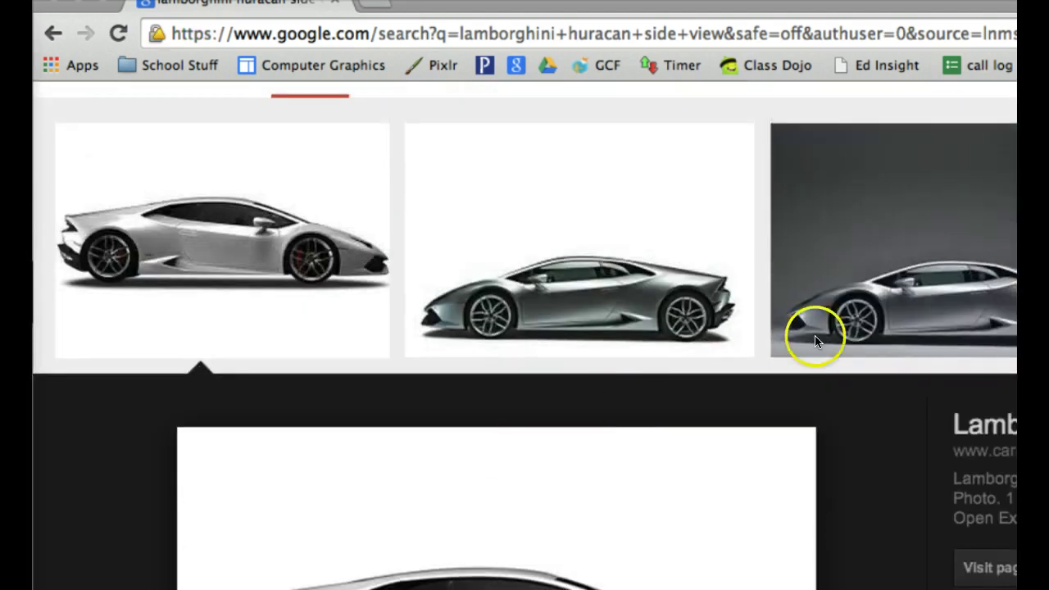
pyautogui.scroll(-8, 885, 348)
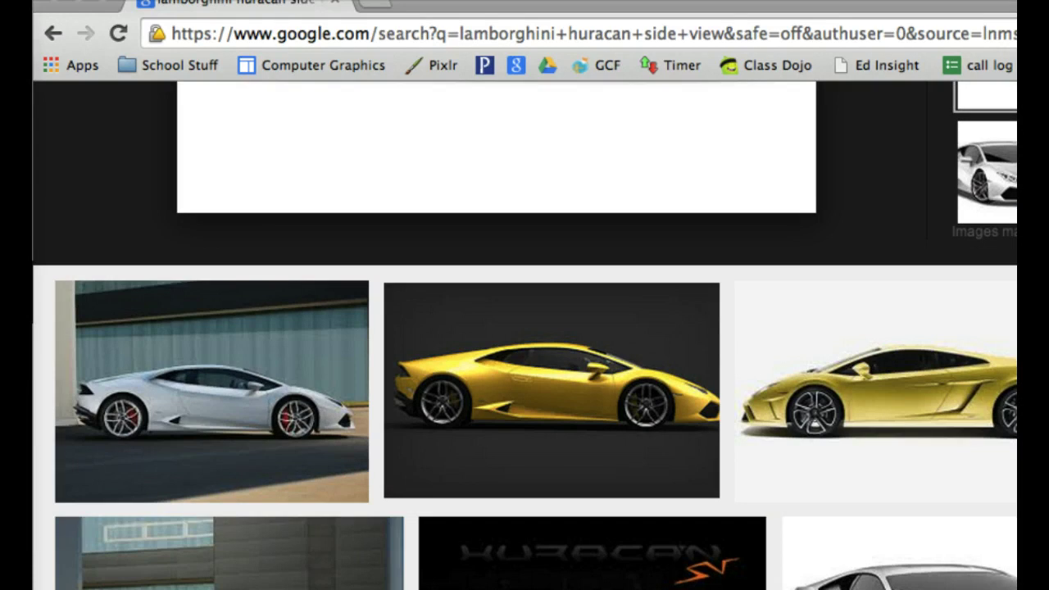
pyautogui.click(525, 393)
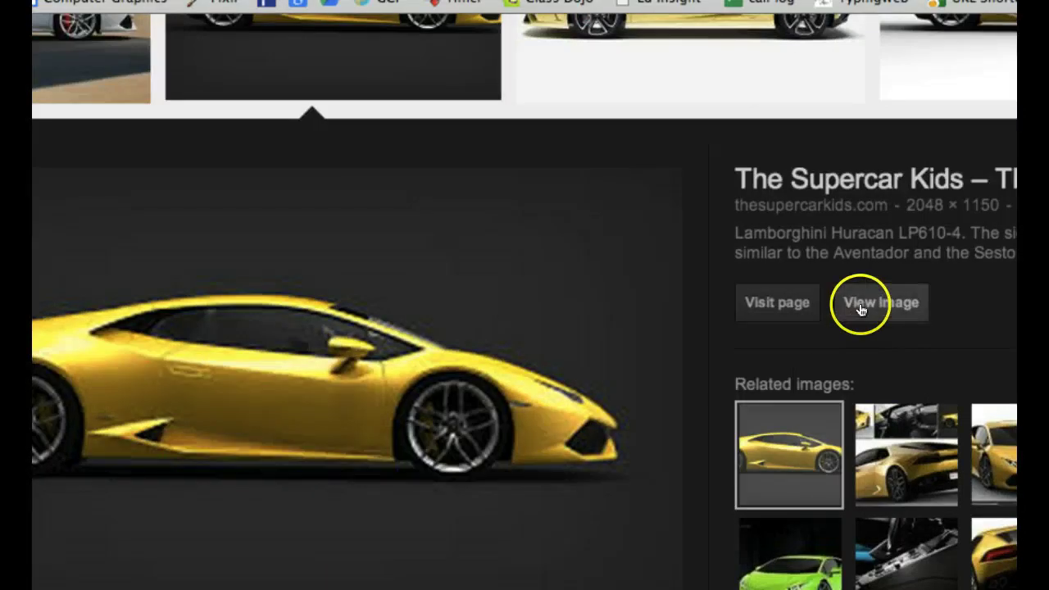
pyautogui.click(859, 307)
pyautogui.rightClick(297, 283)
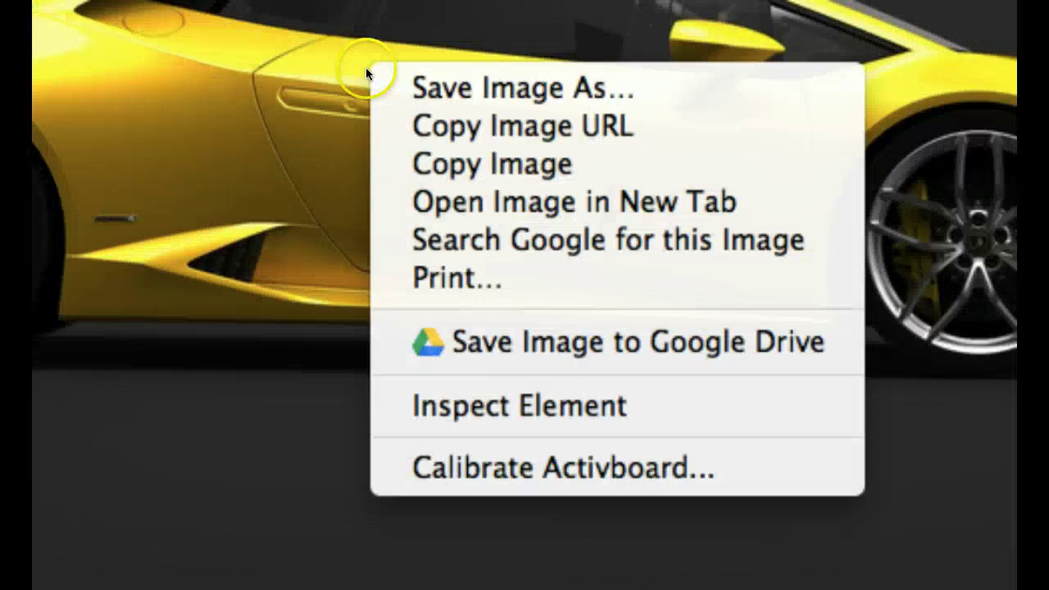
pyautogui.click(571, 168)
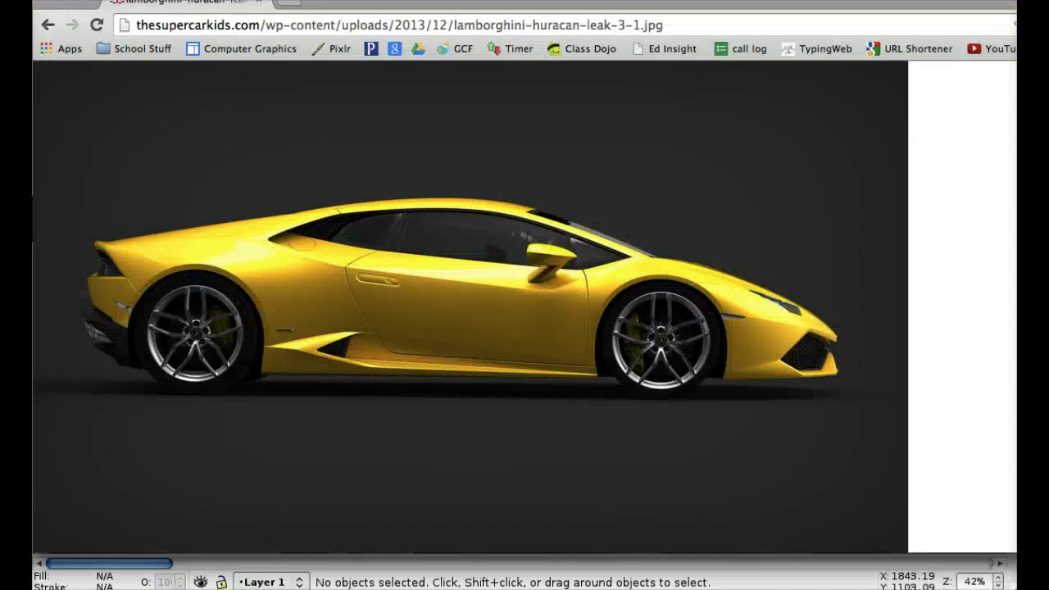
# Switch to Inkscape, paste the copied car image onto the canvas and shift it over the page.
pyautogui.press('super+Tab')
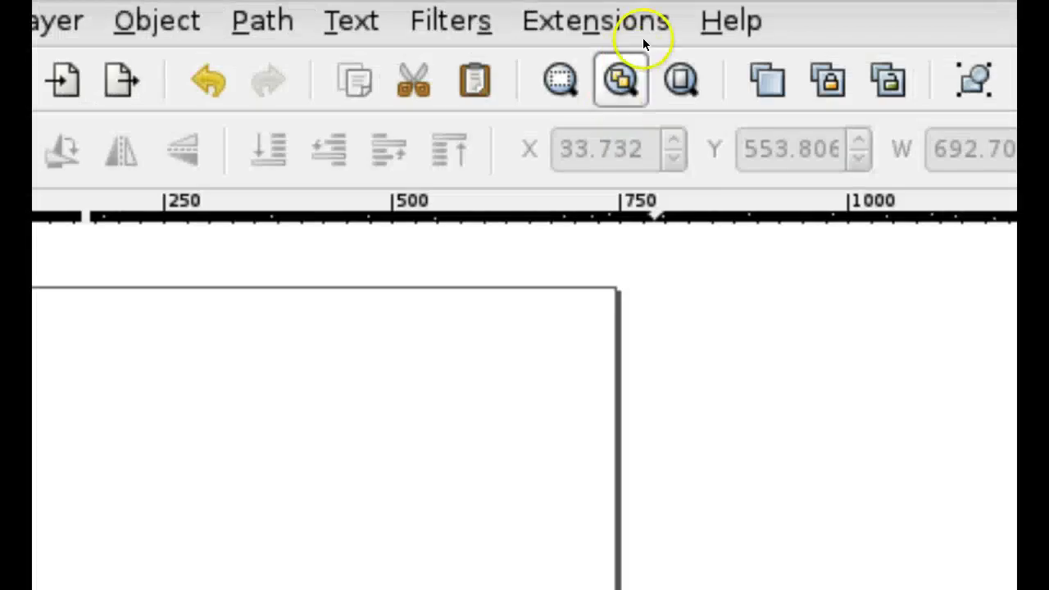
pyautogui.click(468, 66)
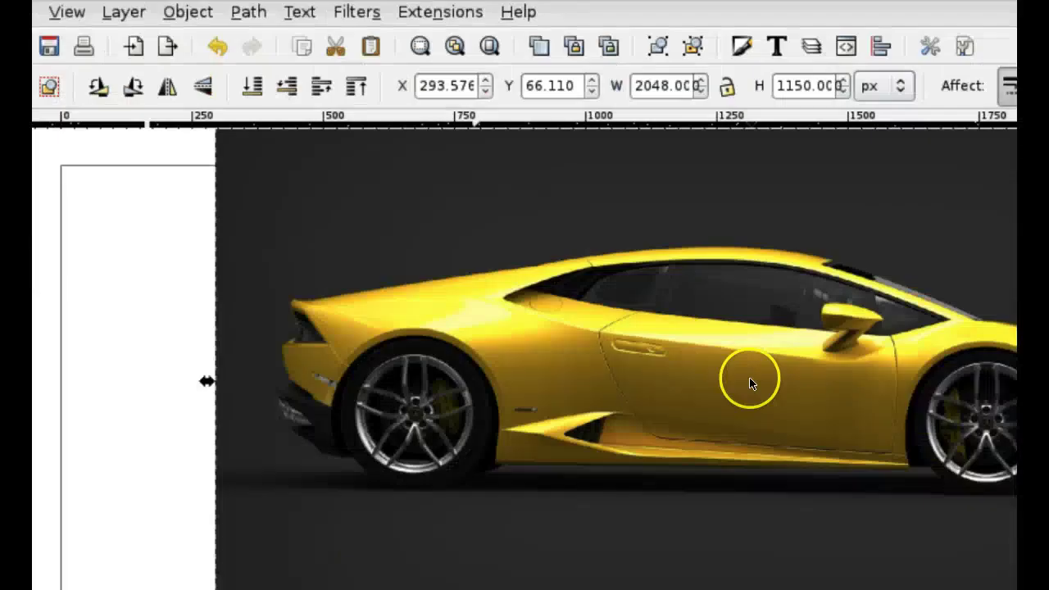
pyautogui.moveTo(578, 305); pyautogui.dragTo(543, 391)
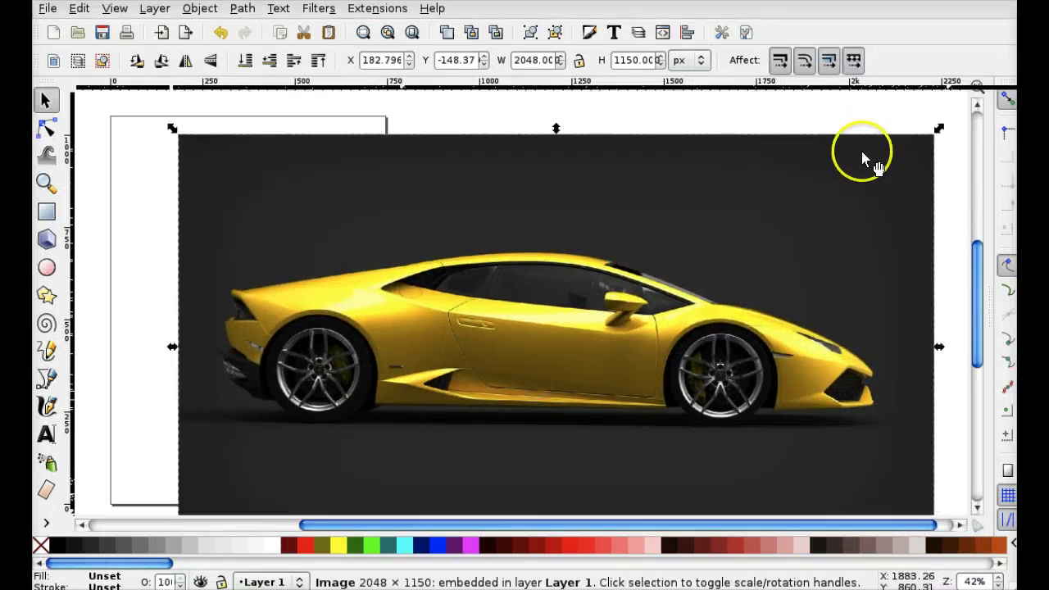
# Scale the car image down to about 692 × 389 px and place it inside the upper part of the page.
pyautogui.moveTo(940, 129); pyautogui.dragTo(585, 386)
pyautogui.moveTo(445, 452); pyautogui.dragTo(379, 190)
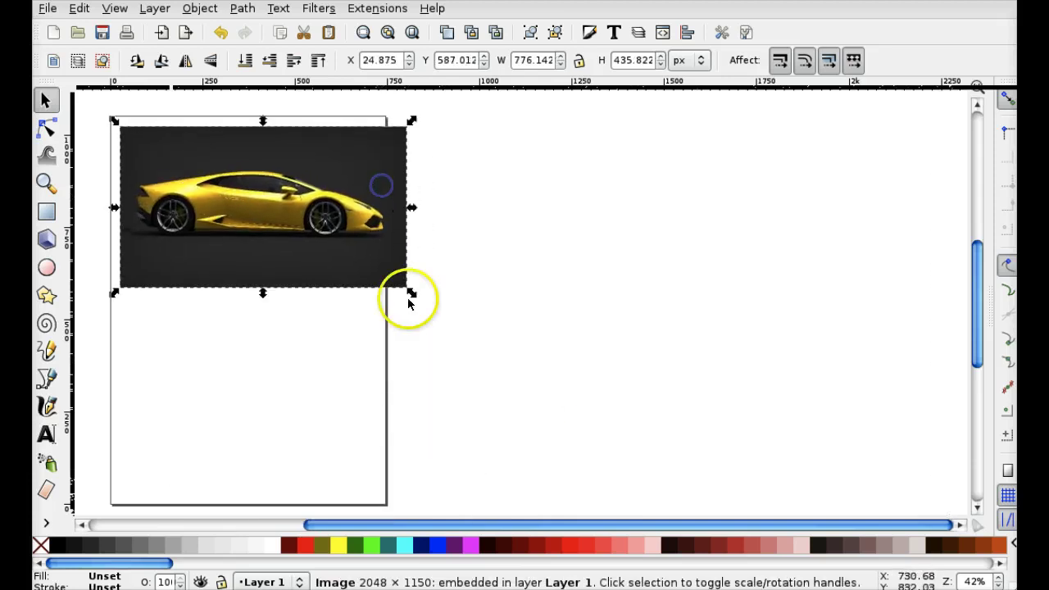
pyautogui.moveTo(415, 291); pyautogui.dragTo(395, 280)
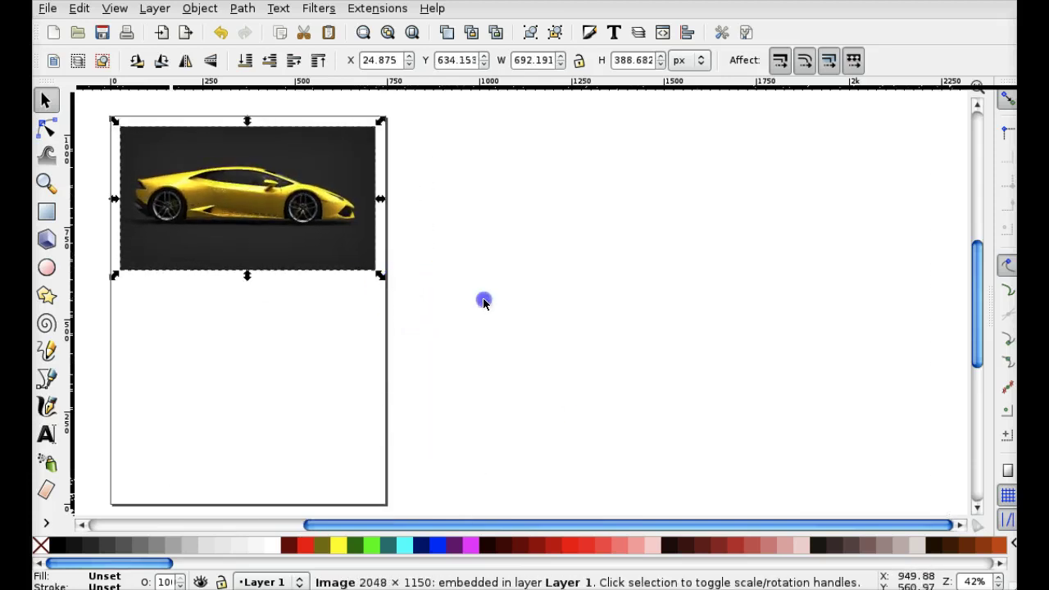
pyautogui.click(483, 300)
# Start a Bezier path at the car's nose and trace with straight segments over the hood and roof towards the rear.
pyautogui.moveTo(436, 245); pyautogui.dragTo(452, 241)
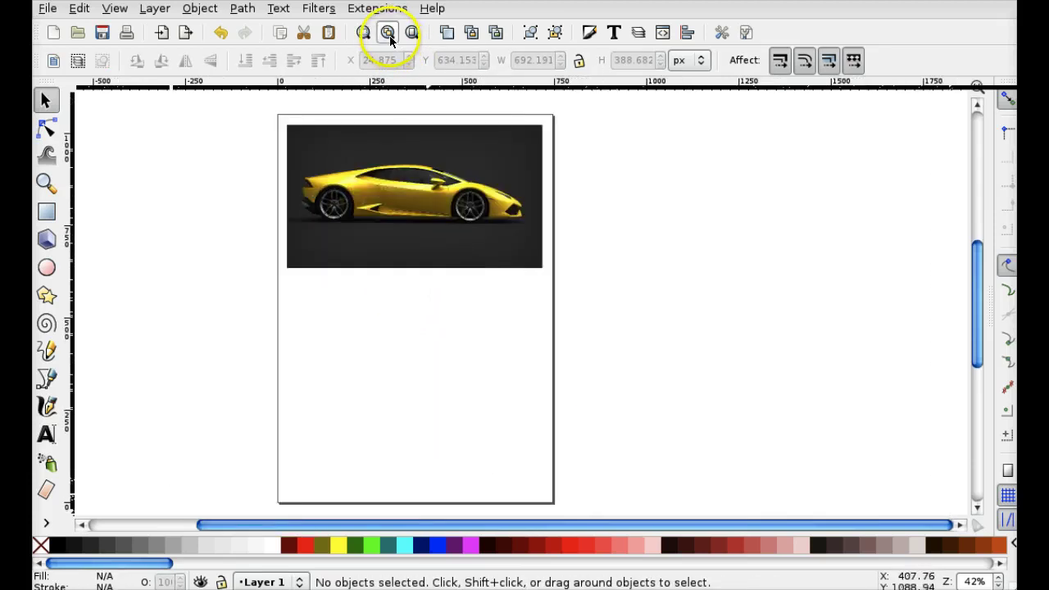
pyautogui.click(389, 33)
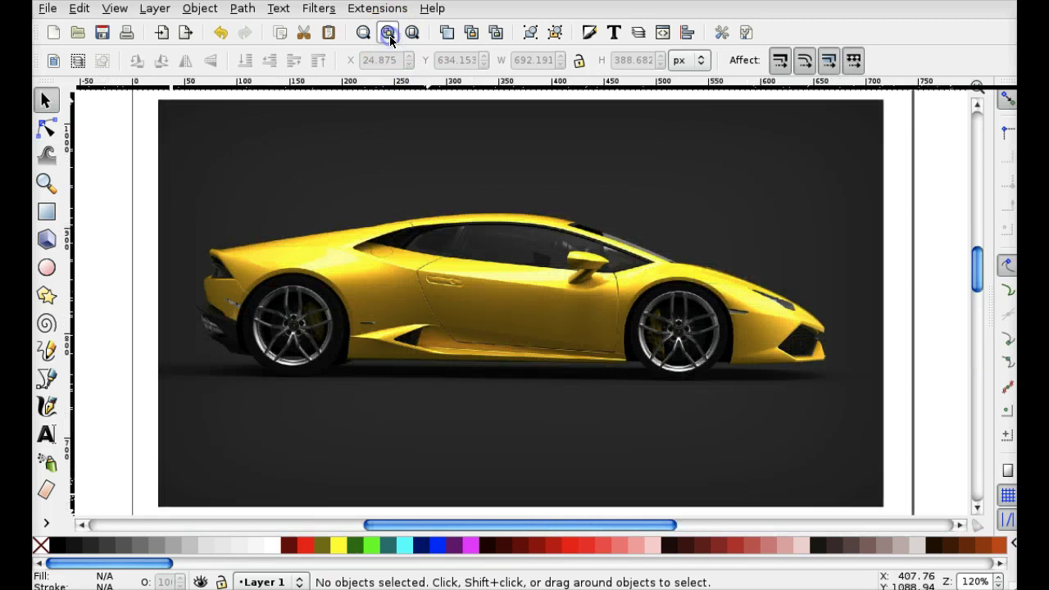
pyautogui.middleClick(470, 284)
pyautogui.moveTo(471, 283); pyautogui.dragTo(461, 268)
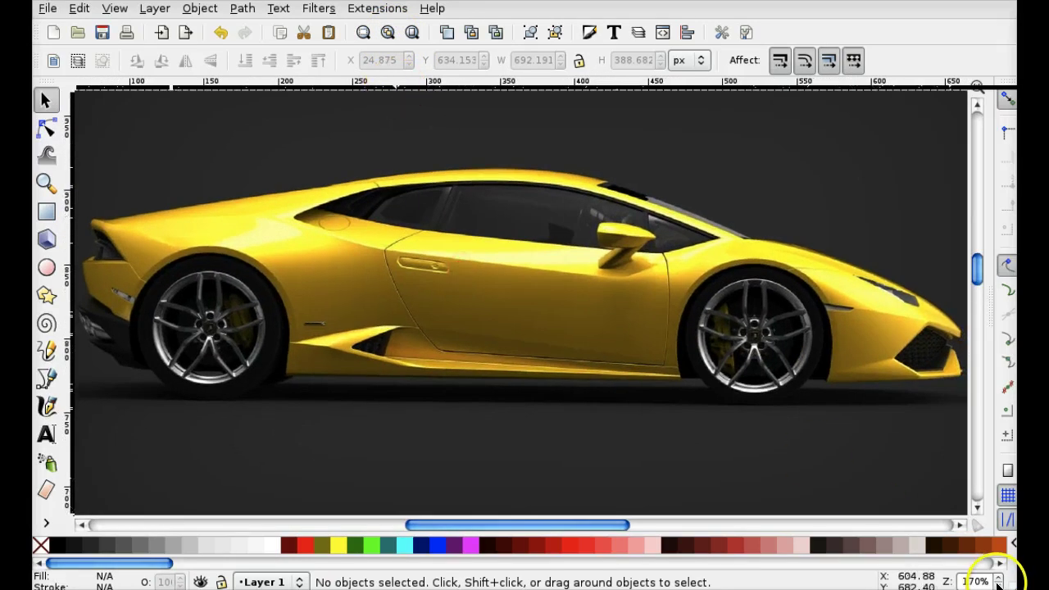
pyautogui.click(998, 585)
pyautogui.click(999, 585)
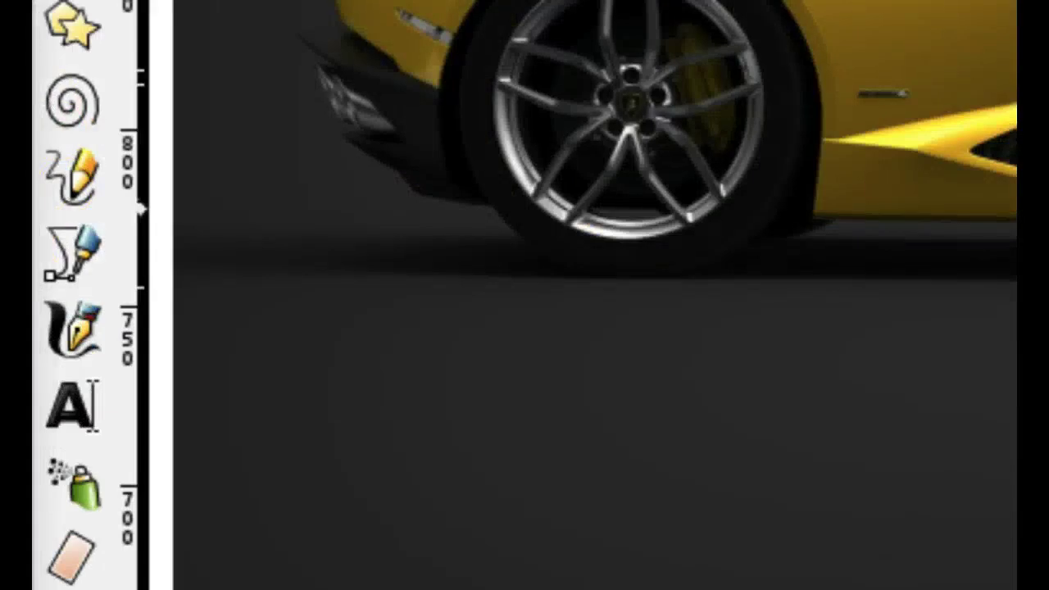
pyautogui.click(71, 260)
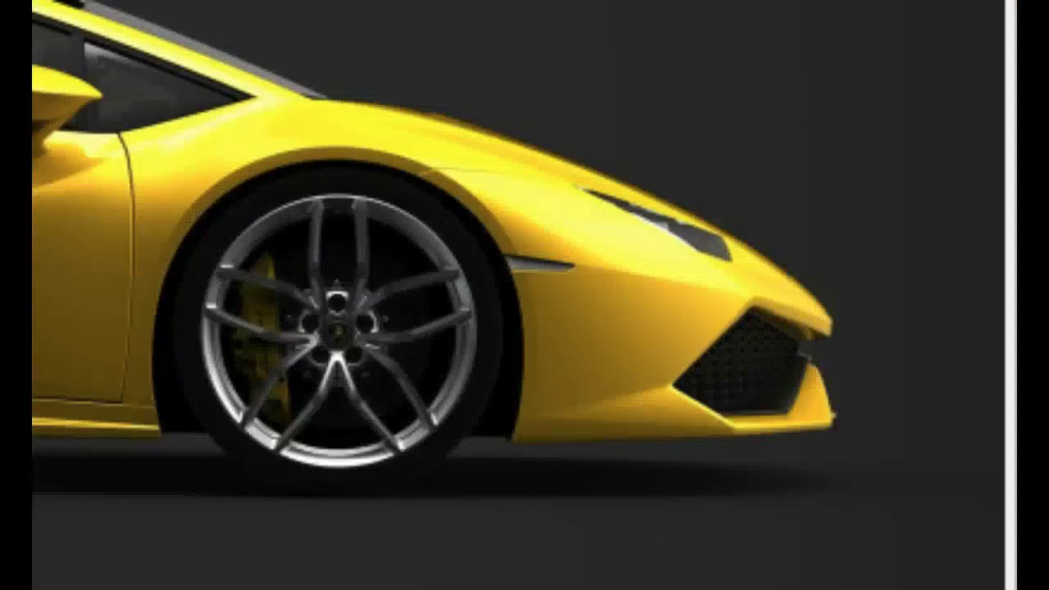
pyautogui.click(832, 344)
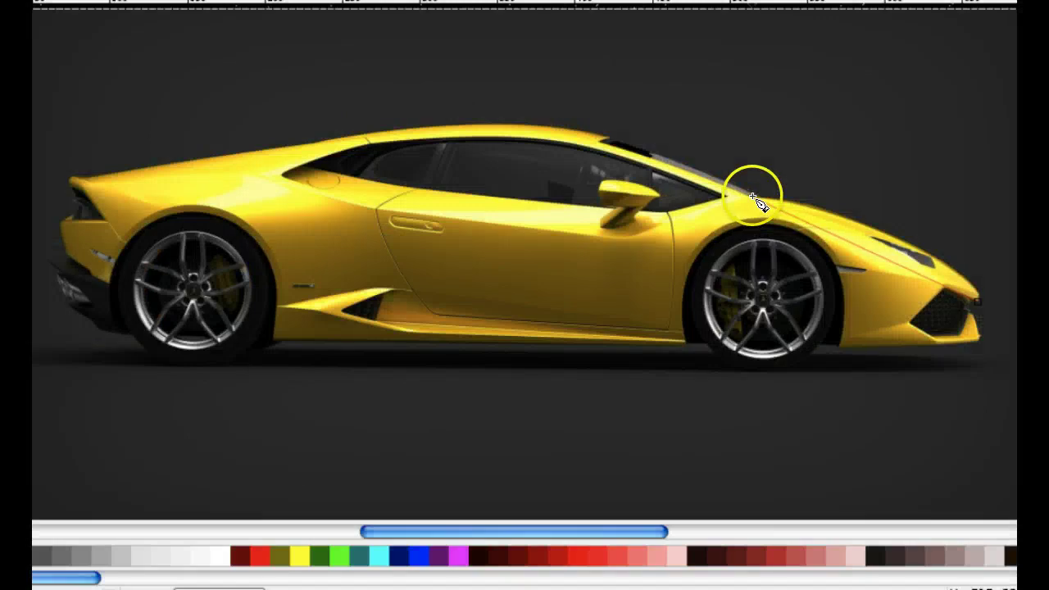
pyautogui.click(753, 197)
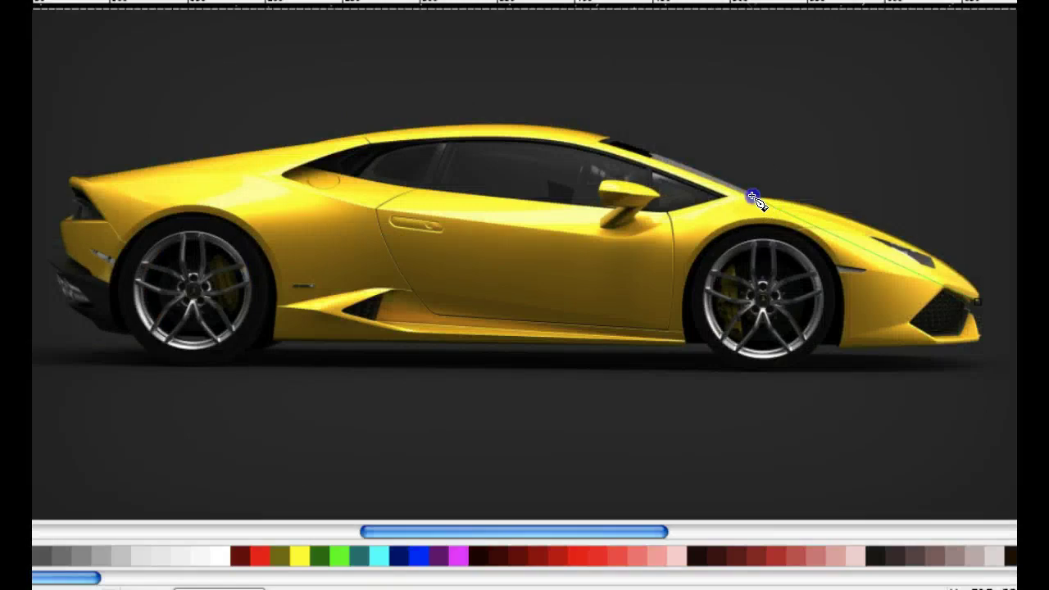
pyautogui.rightClick(518, 432)
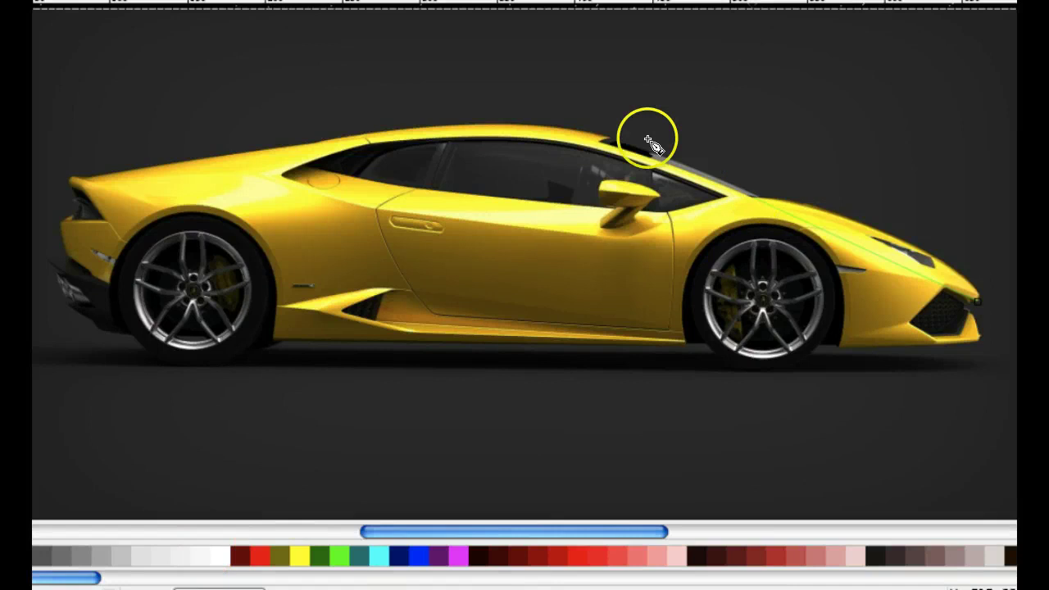
pyautogui.click(519, 123)
pyautogui.click(327, 137)
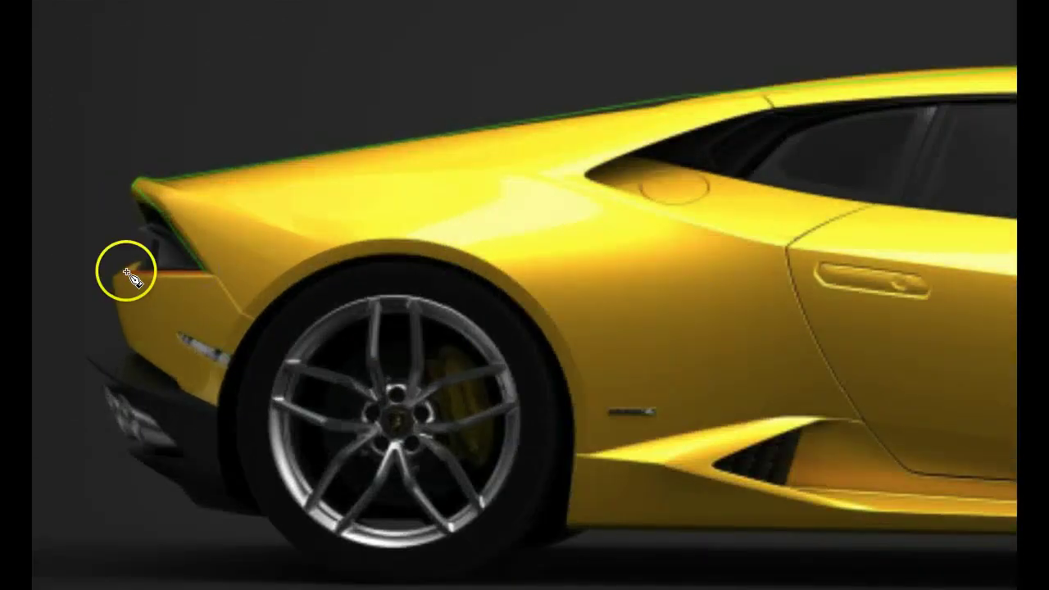
# Continue the path from below the taillight down the rear bumper edge and up to the top of the rear wheel arch.
pyautogui.moveTo(116, 273); pyautogui.dragTo(123, 398)
pyautogui.moveTo(128, 351); pyautogui.dragTo(175, 376)
pyautogui.click(174, 372)
pyautogui.click(178, 394)
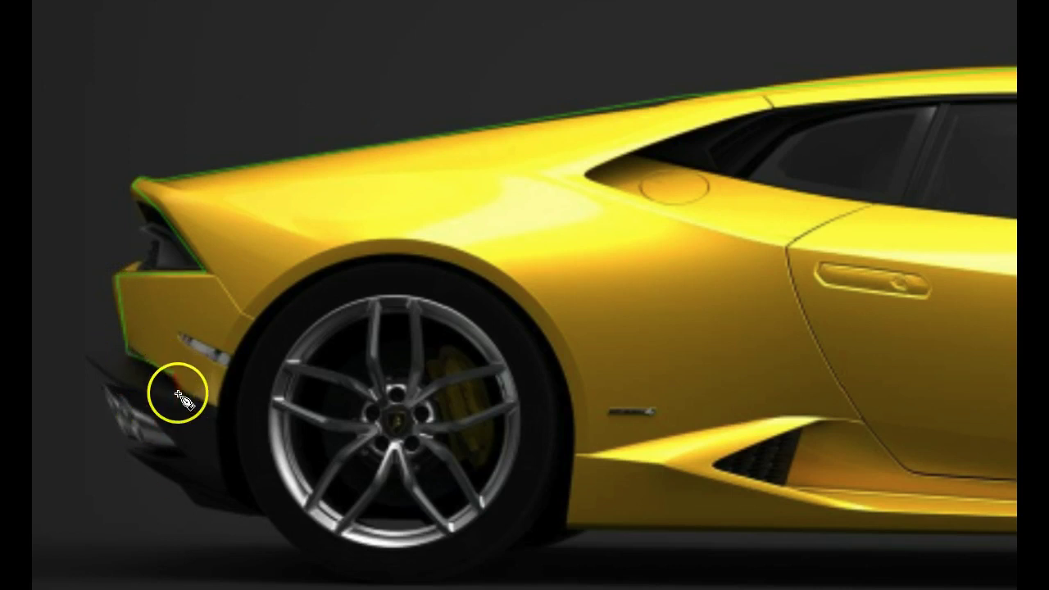
pyautogui.click(218, 407)
pyautogui.moveTo(220, 408); pyautogui.dragTo(220, 408)
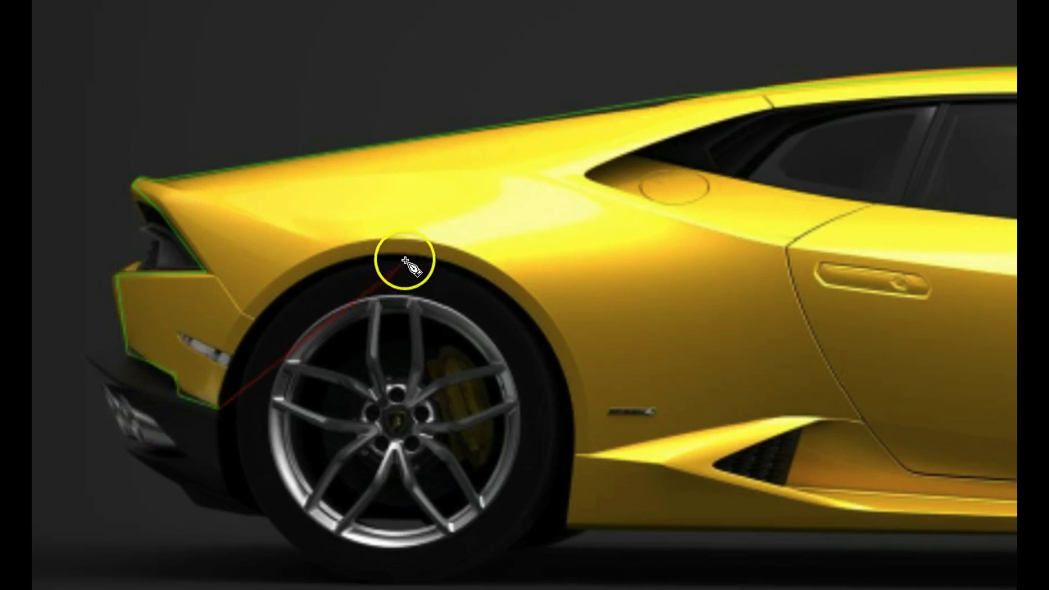
pyautogui.click(412, 259)
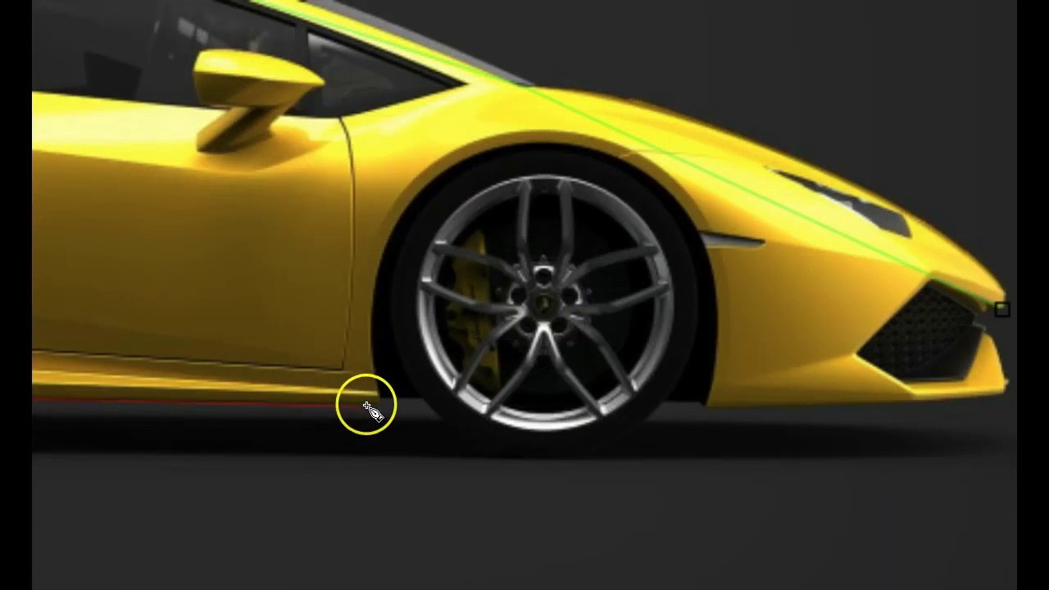
# Continue the path along the side skirt's lower edge and across the front wheel opening with straight segments.
pyautogui.click(379, 400)
pyautogui.click(426, 190)
pyautogui.click(660, 186)
pyautogui.click(701, 406)
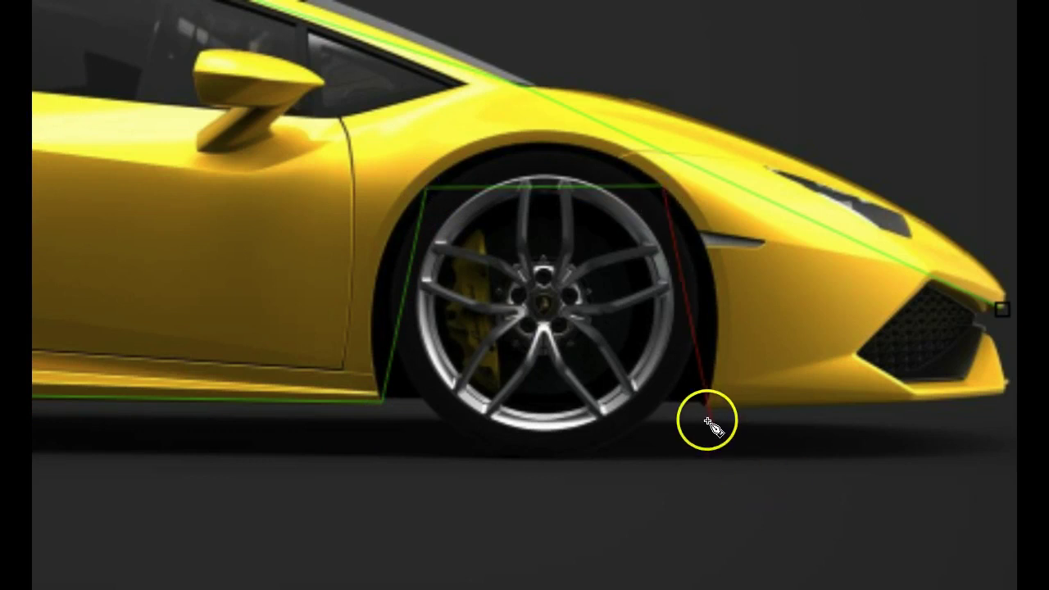
# Trace the front bumper's lower edge and the grille opening, and close the path at its starting node on the nose.
pyautogui.click(910, 400)
pyautogui.moveTo(883, 405); pyautogui.dragTo(808, 331)
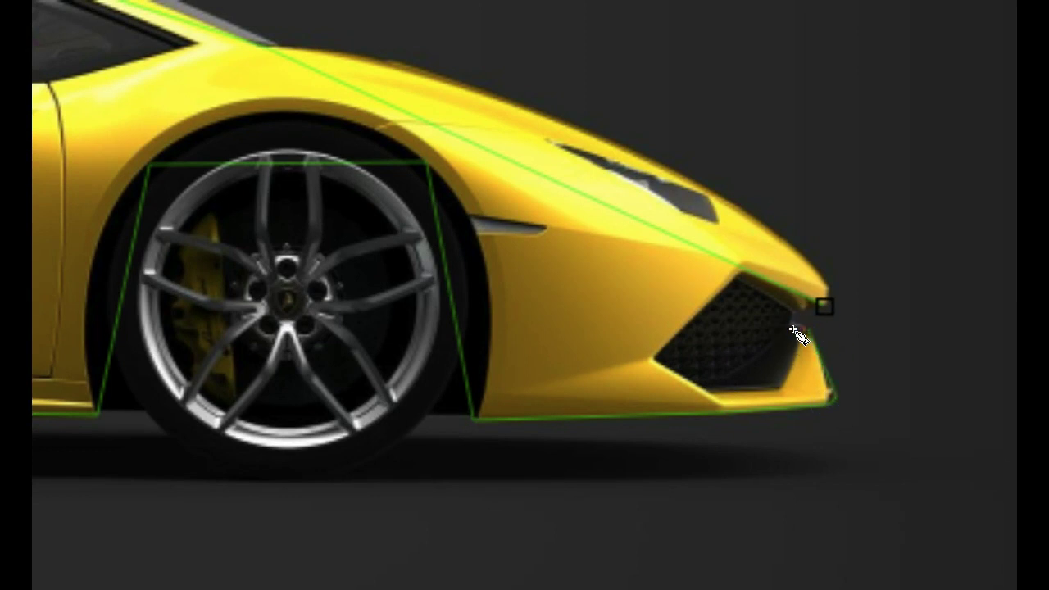
pyautogui.click(779, 388)
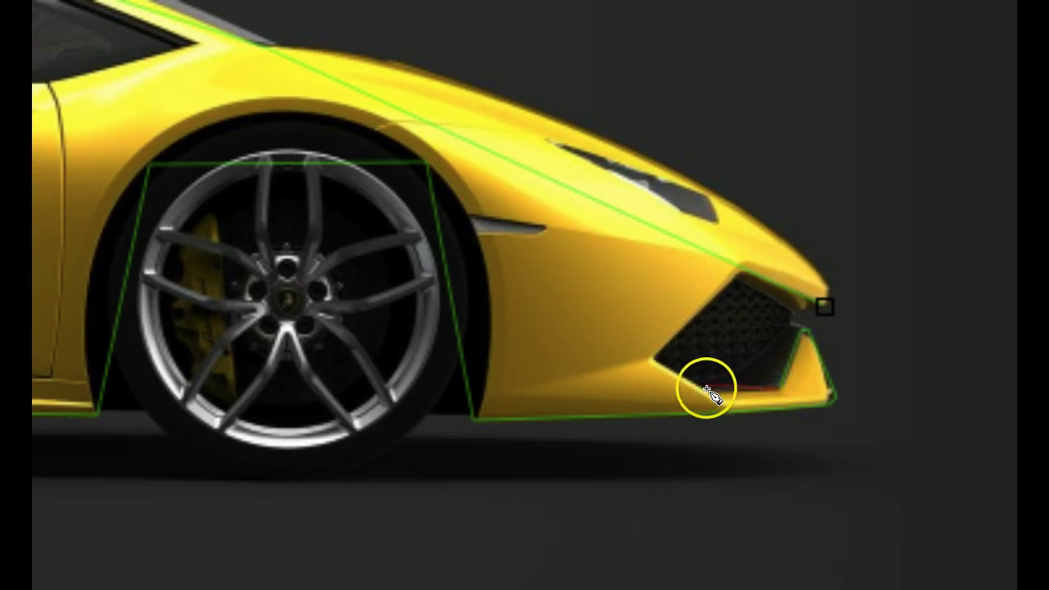
pyautogui.click(656, 361)
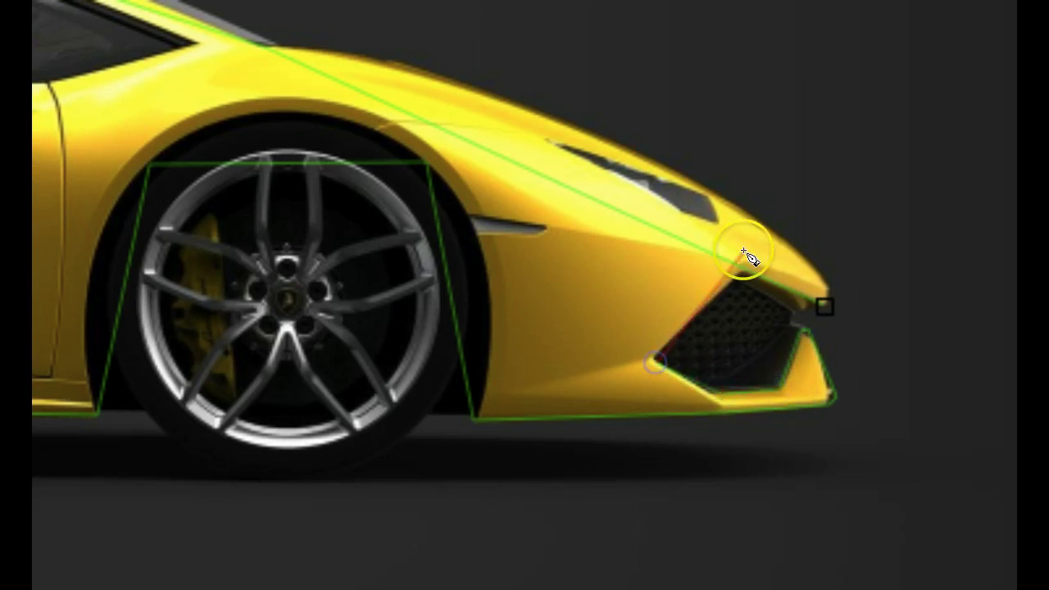
pyautogui.click(743, 274)
pyautogui.click(822, 307)
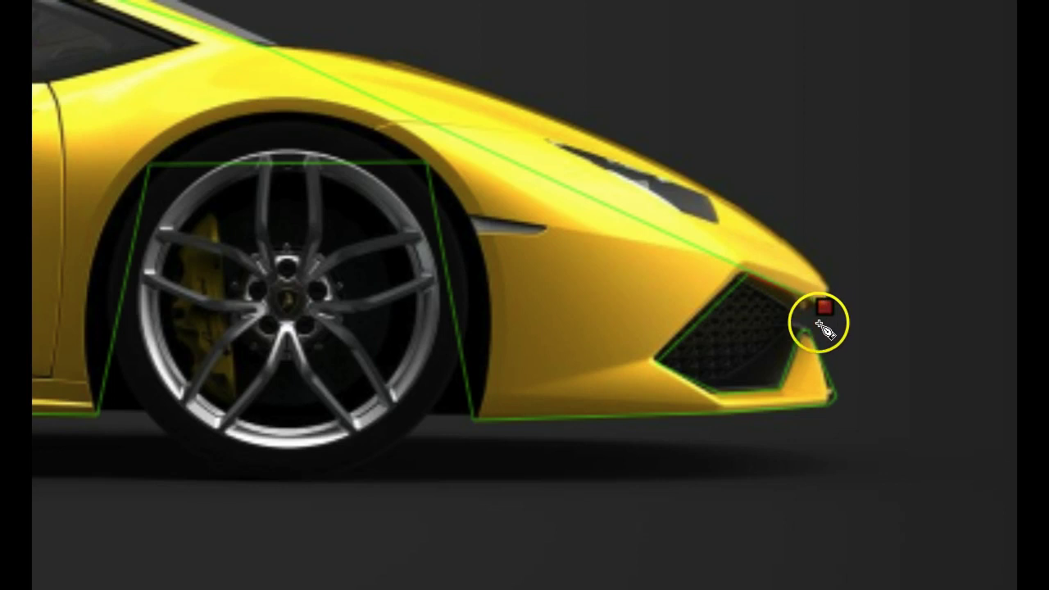
pyautogui.click(826, 310)
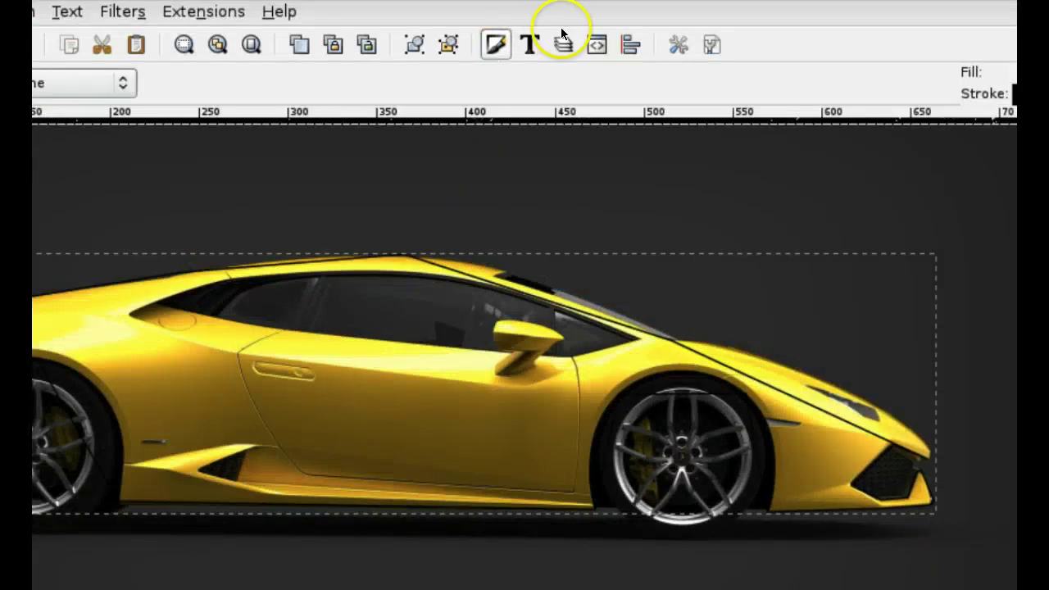
# Fill the car body path with a flat bright yellow, RGBA fffd00ff, using the colour wheel.
pyautogui.click(494, 52)
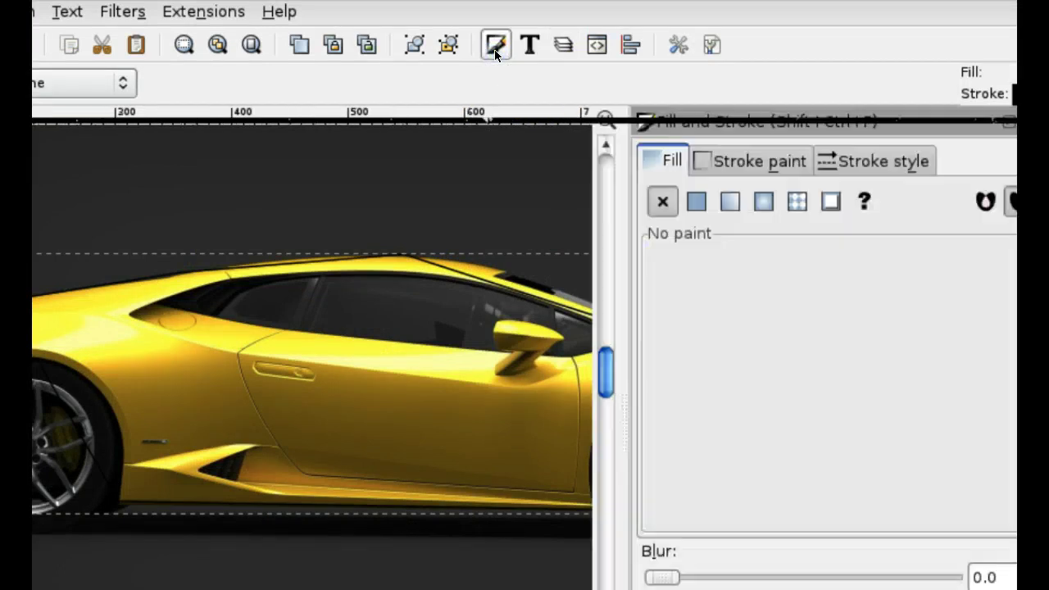
pyautogui.click(695, 202)
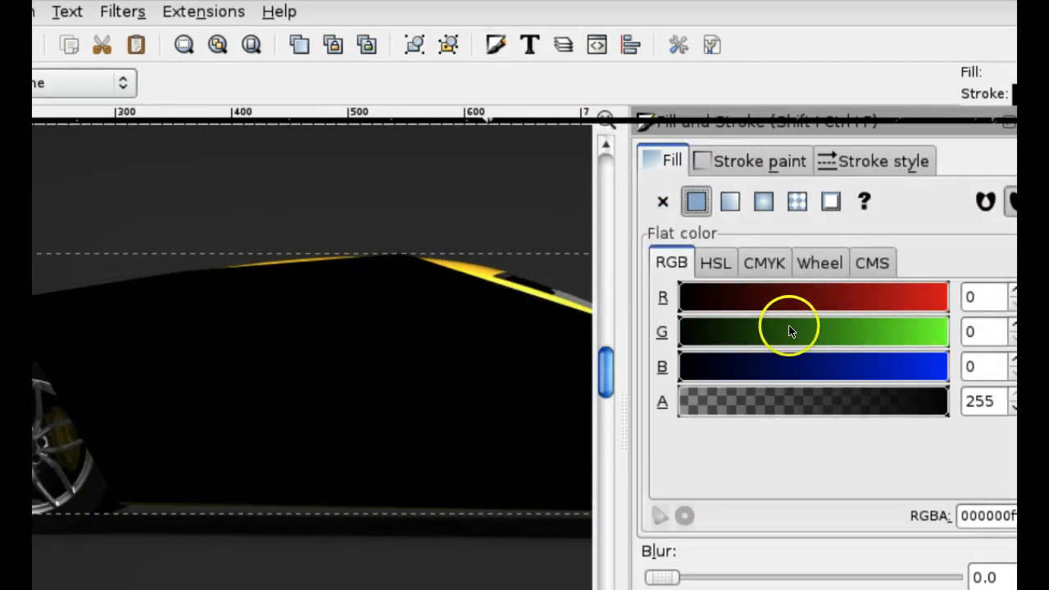
pyautogui.click(765, 265)
pyautogui.click(822, 259)
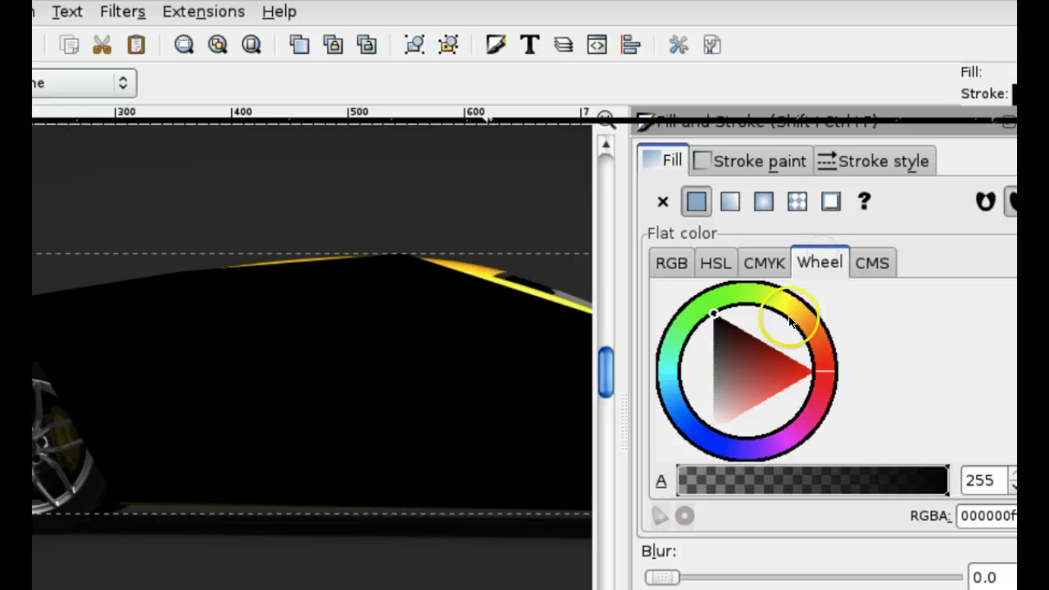
pyautogui.click(772, 305)
pyautogui.moveTo(762, 347); pyautogui.dragTo(796, 264)
pyautogui.moveTo(790, 303); pyautogui.dragTo(785, 305)
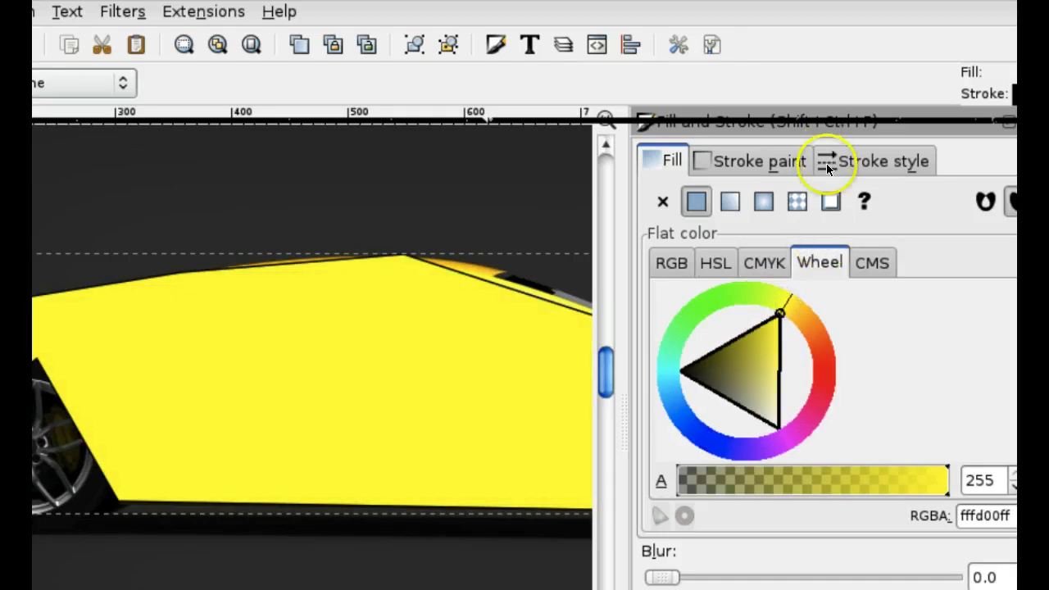
# Give the car body path a flat black stroke and close the fill and stroke settings.
pyautogui.click(715, 158)
pyautogui.click(694, 203)
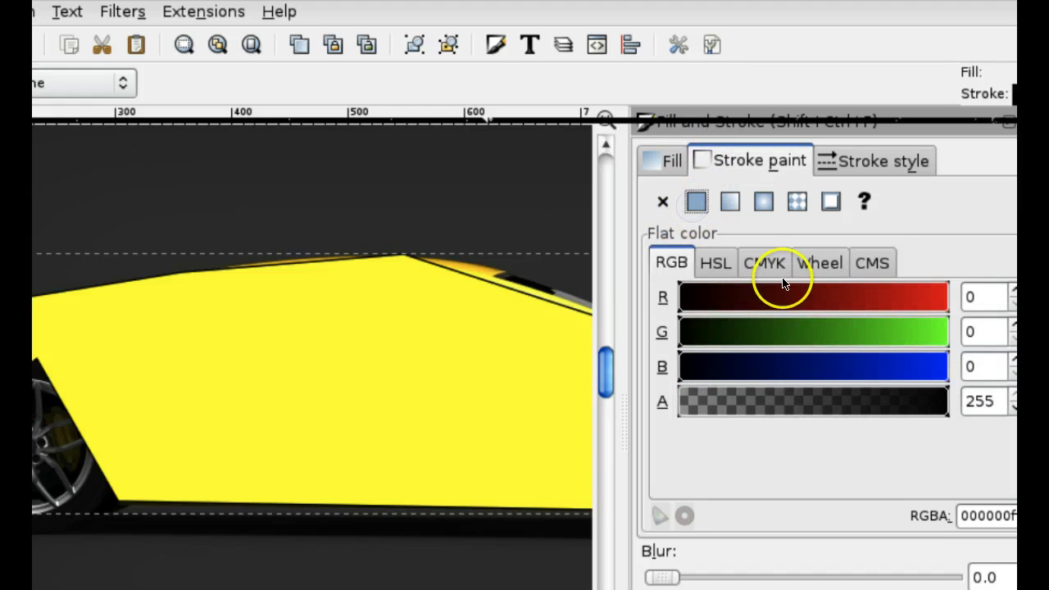
pyautogui.click(1009, 121)
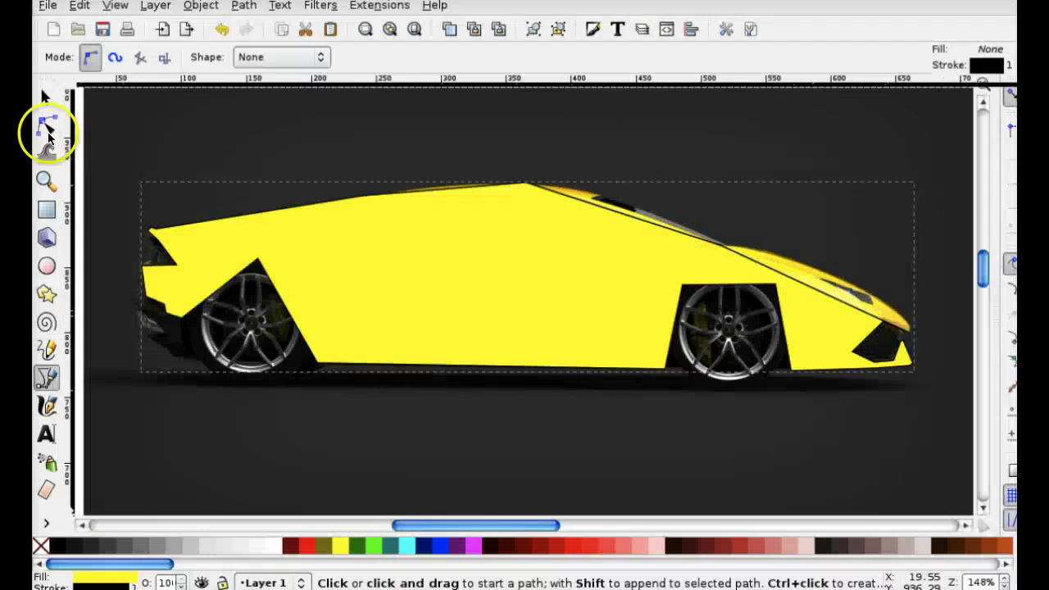
# Bend the segment between the roof peak and the hood's rear node into a curve following the windshield in the photo.
pyautogui.click(47, 128)
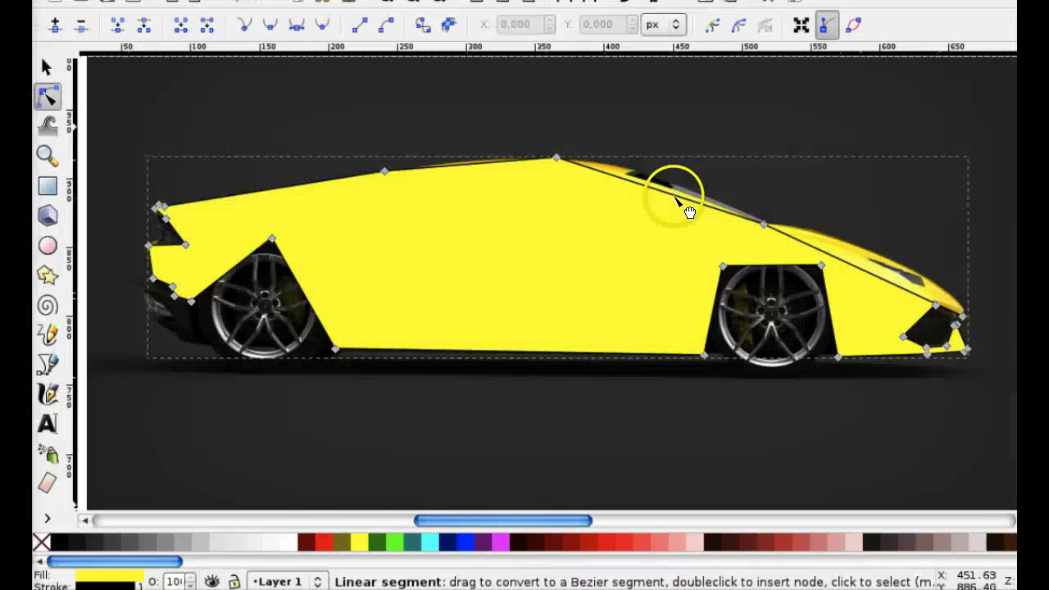
pyautogui.moveTo(672, 180); pyautogui.dragTo(631, 171)
pyautogui.moveTo(764, 226); pyautogui.dragTo(763, 232)
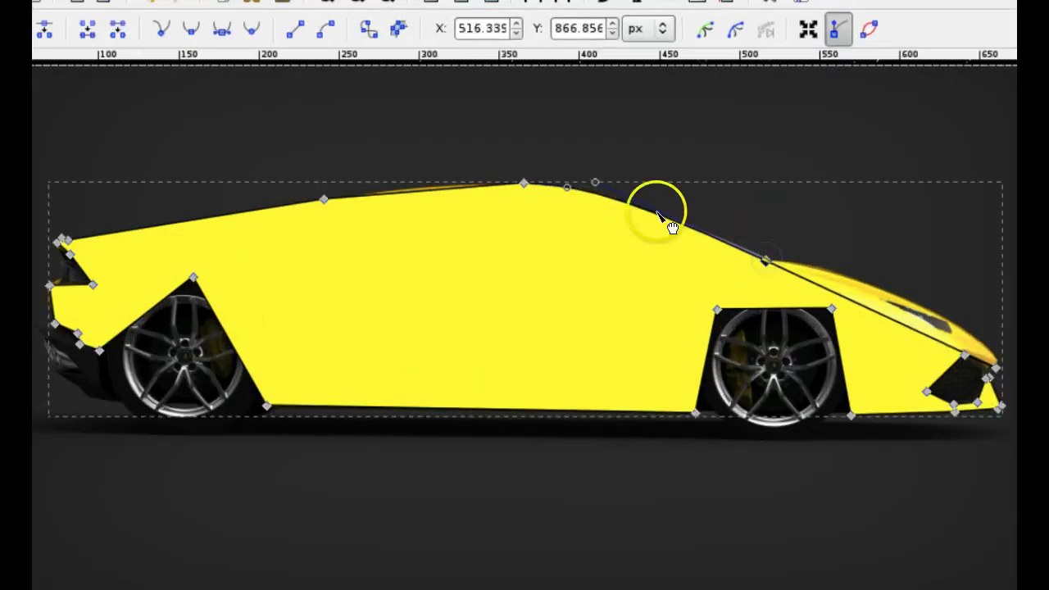
pyautogui.moveTo(666, 222)
pyautogui.mouseDown()
pyautogui.moveTo(597, 178)
pyautogui.moveTo(675, 209)
pyautogui.mouseUp()
# Curve the hood segment down to a slightly shifted nose node, and bend the roof and rear deck segments to match the photo.
pyautogui.moveTo(937, 339); pyautogui.dragTo(951, 318)
pyautogui.moveTo(997, 366); pyautogui.dragTo(1003, 364)
pyautogui.moveTo(842, 295); pyautogui.dragTo(796, 262)
pyautogui.moveTo(954, 281); pyautogui.dragTo(963, 306)
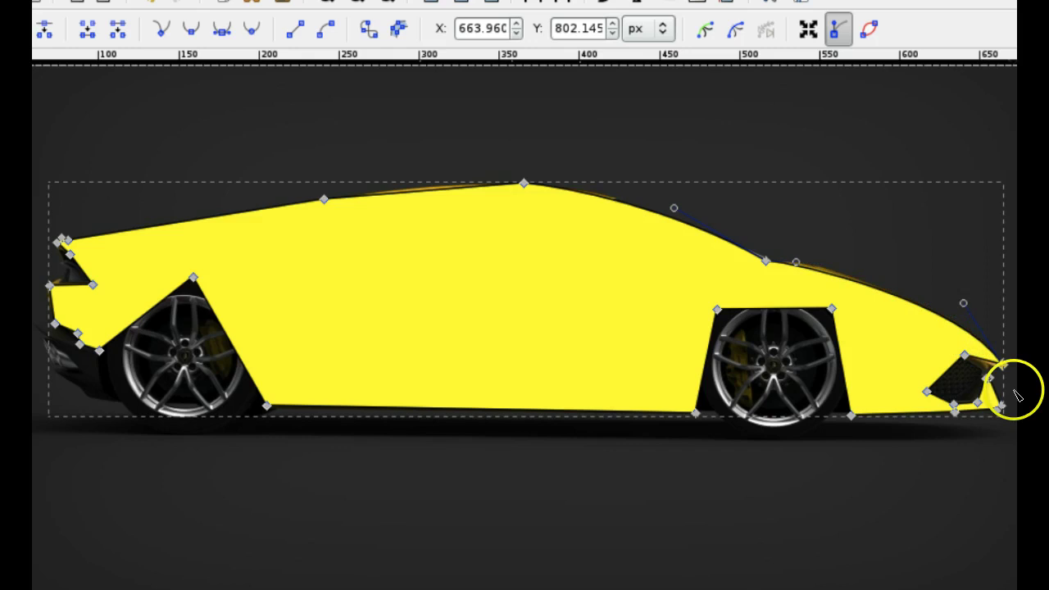
pyautogui.moveTo(437, 188); pyautogui.dragTo(435, 181)
pyautogui.moveTo(177, 222)
pyautogui.mouseDown()
pyautogui.moveTo(189, 243)
pyautogui.moveTo(191, 218)
pyautogui.mouseUp()
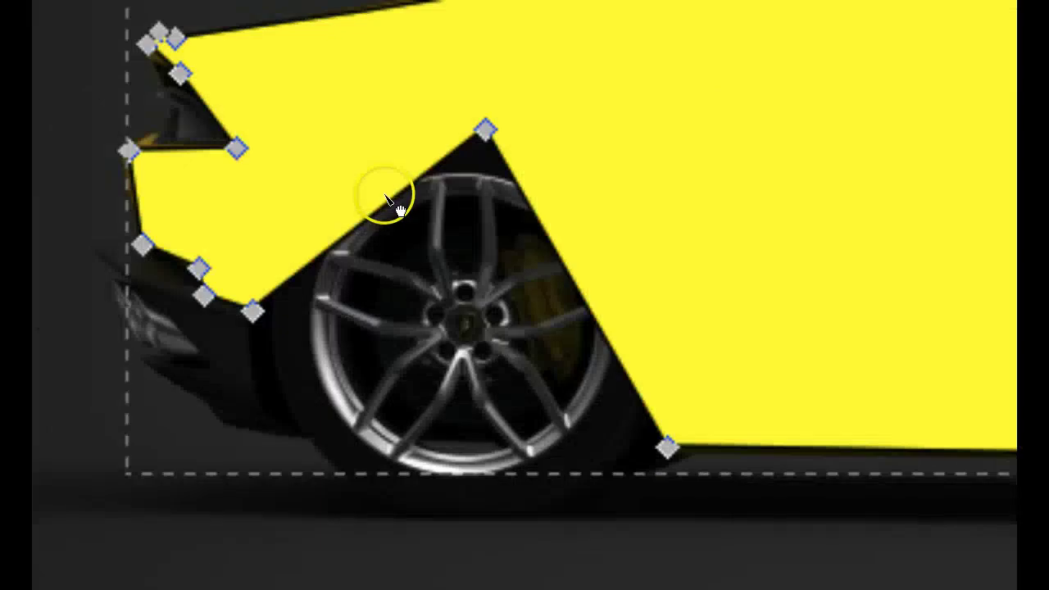
# Curve the rear half of the rear wheel arch around the tyre by bending its segment and adjusting the node handles.
pyautogui.moveTo(154, 305); pyautogui.dragTo(122, 295)
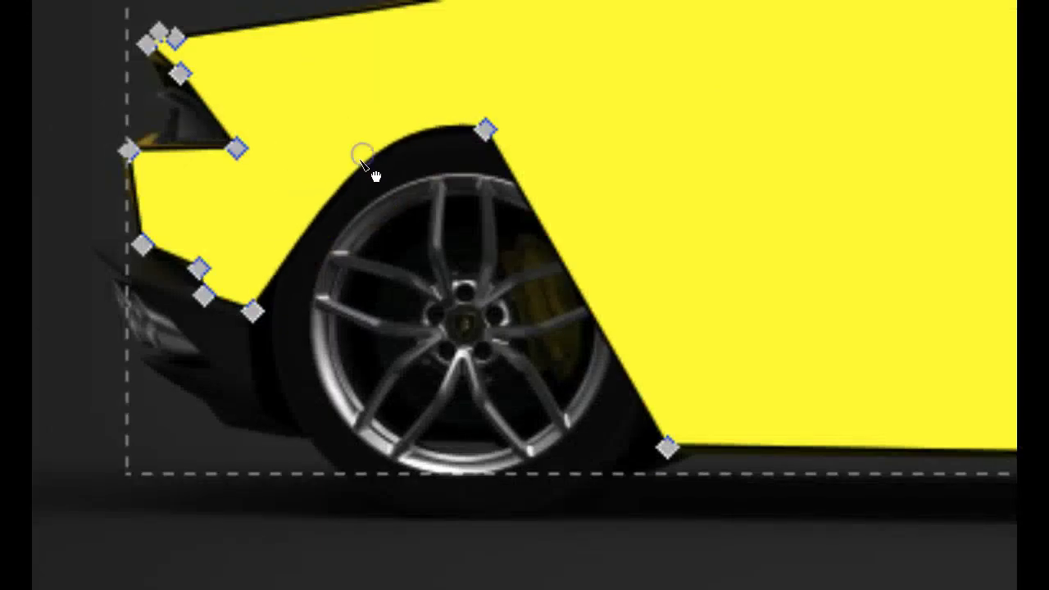
pyautogui.click(252, 309)
pyautogui.moveTo(316, 223)
pyautogui.mouseDown()
pyautogui.moveTo(222, 284)
pyautogui.moveTo(295, 222)
pyautogui.moveTo(312, 227)
pyautogui.mouseUp()
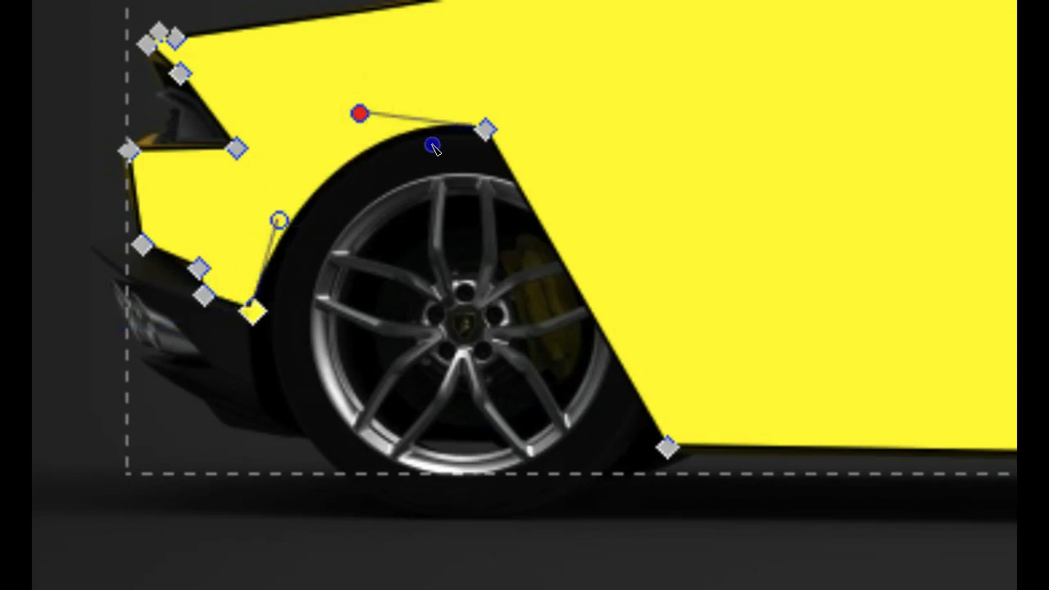
pyautogui.moveTo(449, 164); pyautogui.dragTo(366, 120)
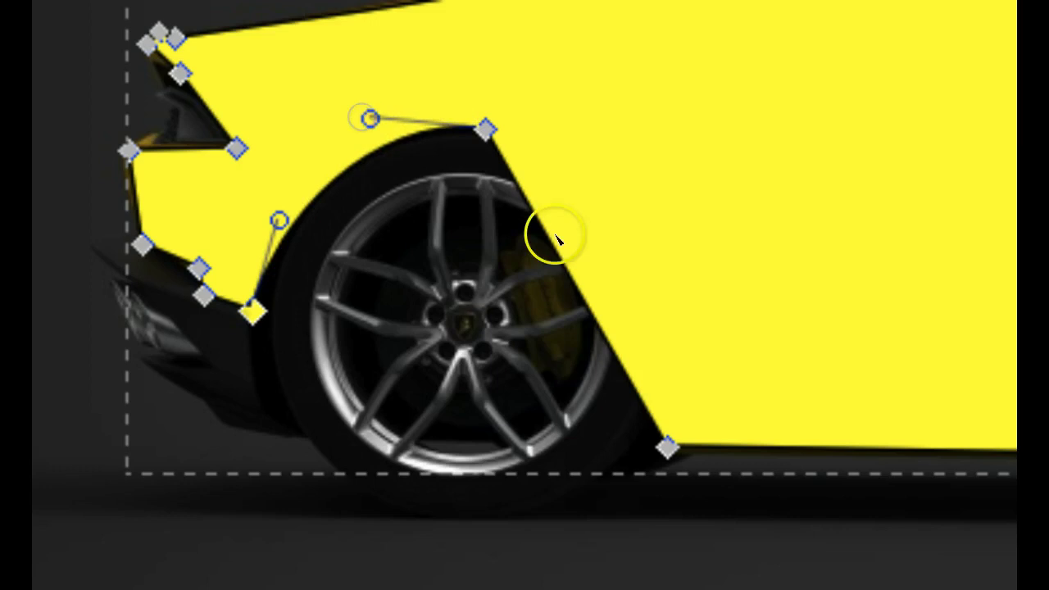
# Curve the front half of the rear wheel arch around the tyre, from the arch top to the side skirt.
pyautogui.moveTo(532, 218); pyautogui.dragTo(621, 205)
pyautogui.click(668, 449)
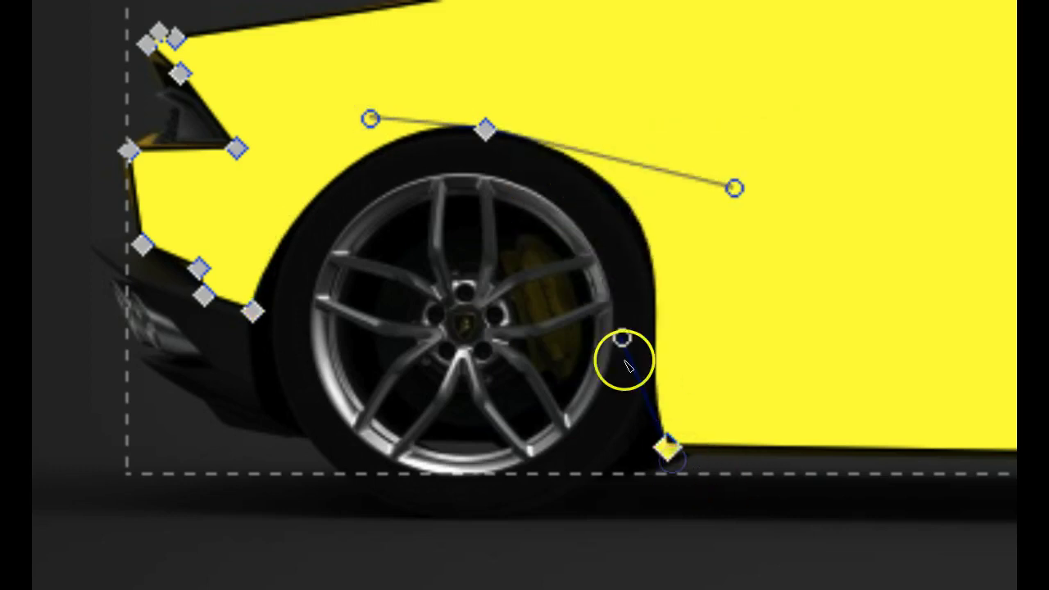
pyautogui.moveTo(638, 351); pyautogui.dragTo(676, 367)
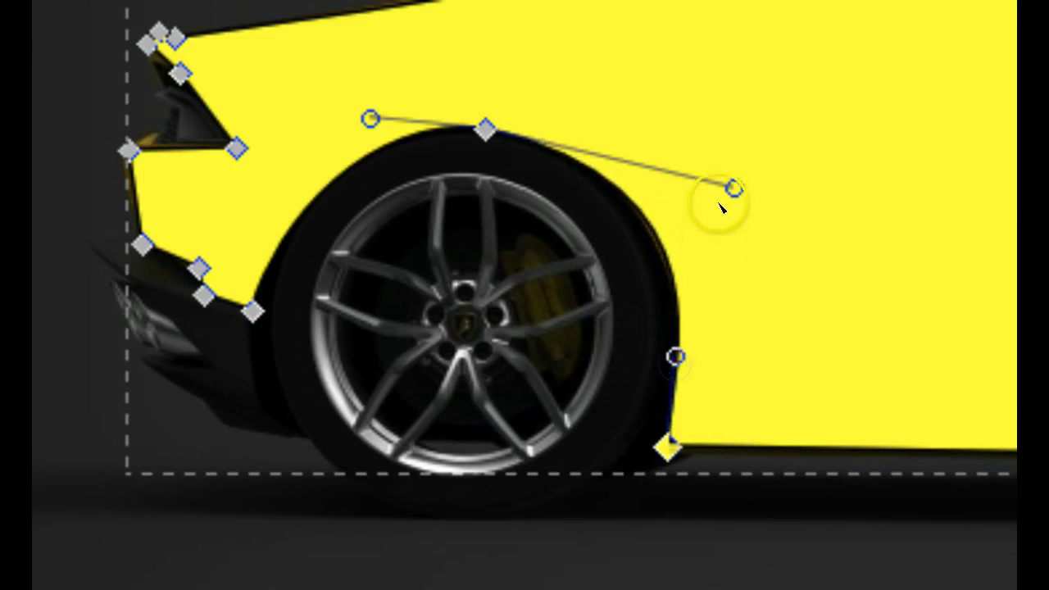
pyautogui.moveTo(733, 187); pyautogui.dragTo(683, 166)
pyautogui.moveTo(674, 356); pyautogui.dragTo(706, 324)
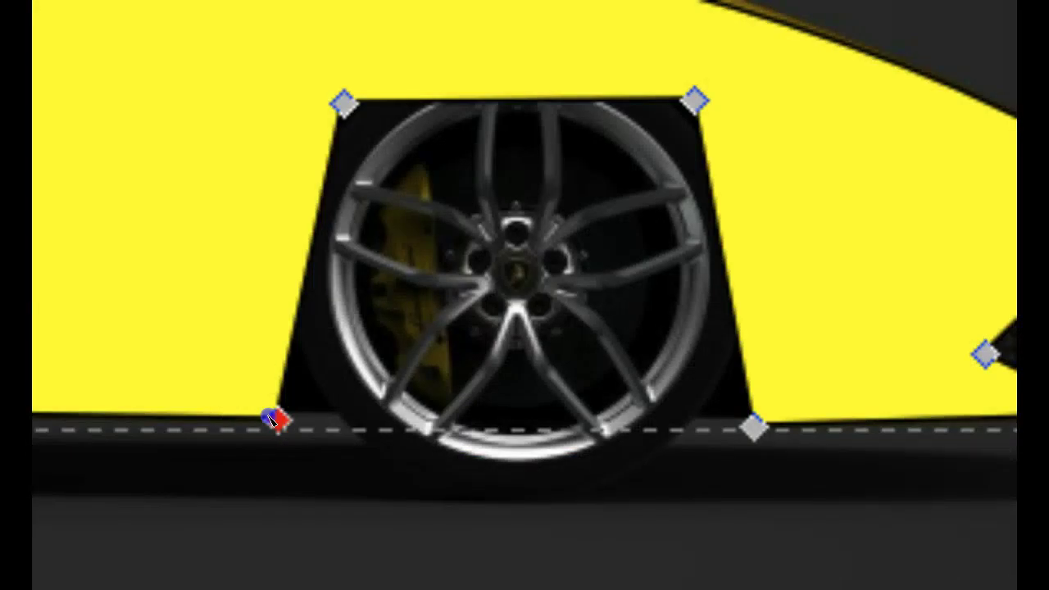
# Curve the rear side and the upper segment of the front wheel arch around the tyre.
pyautogui.click(270, 420)
pyautogui.moveTo(290, 307); pyautogui.dragTo(279, 252)
pyautogui.moveTo(450, 106); pyautogui.dragTo(519, 57)
pyautogui.press('-')
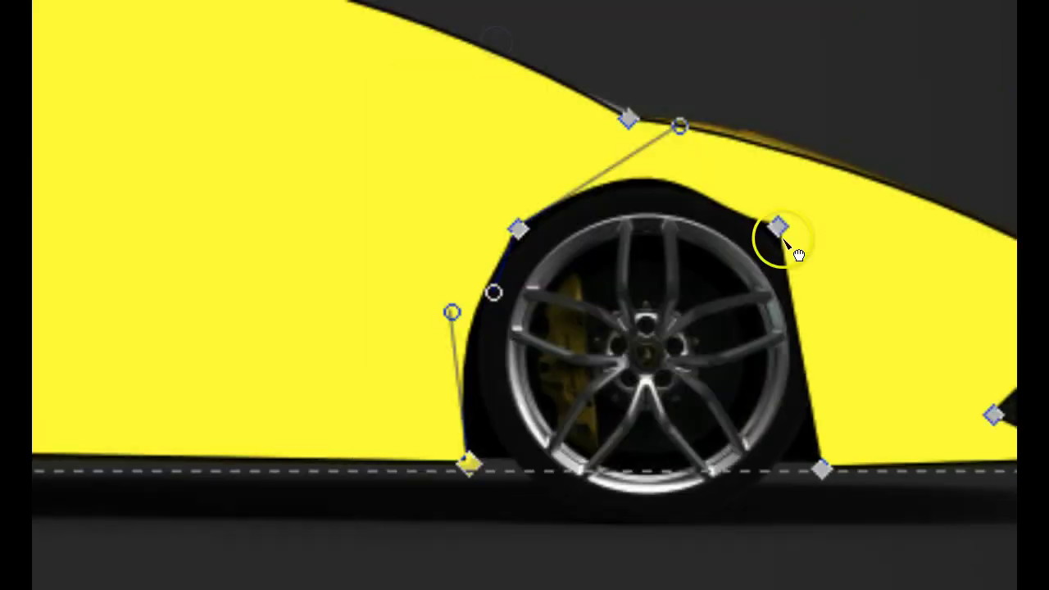
pyautogui.moveTo(778, 232); pyautogui.dragTo(743, 202)
pyautogui.moveTo(679, 125); pyautogui.dragTo(617, 133)
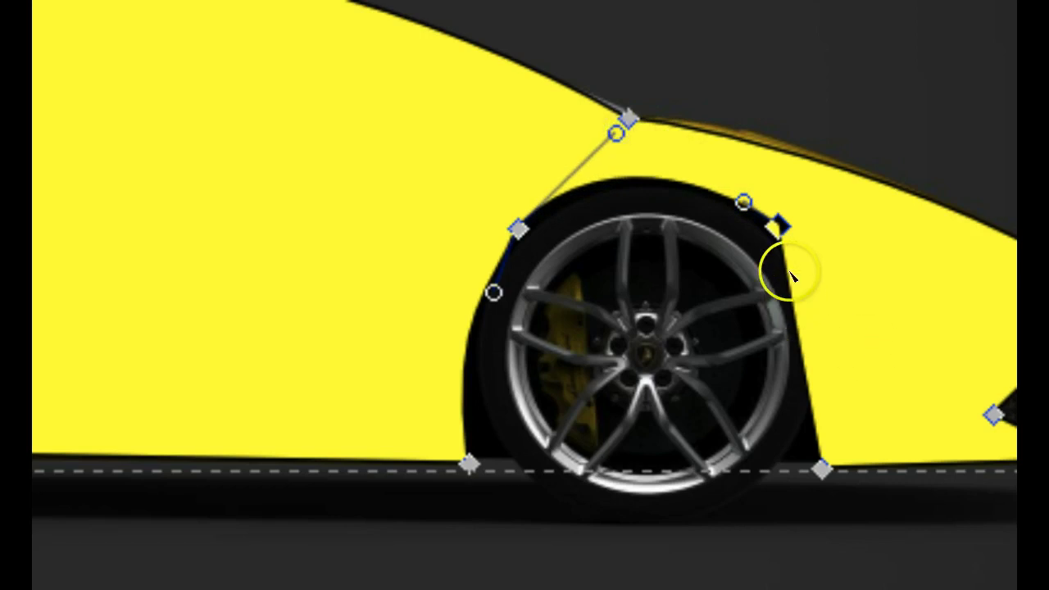
# Bend the front side of the front wheel arch around the tyre and adjust its two curve handles.
pyautogui.moveTo(803, 402); pyautogui.dragTo(823, 339)
pyautogui.moveTo(856, 246); pyautogui.dragTo(823, 261)
pyautogui.click(853, 280)
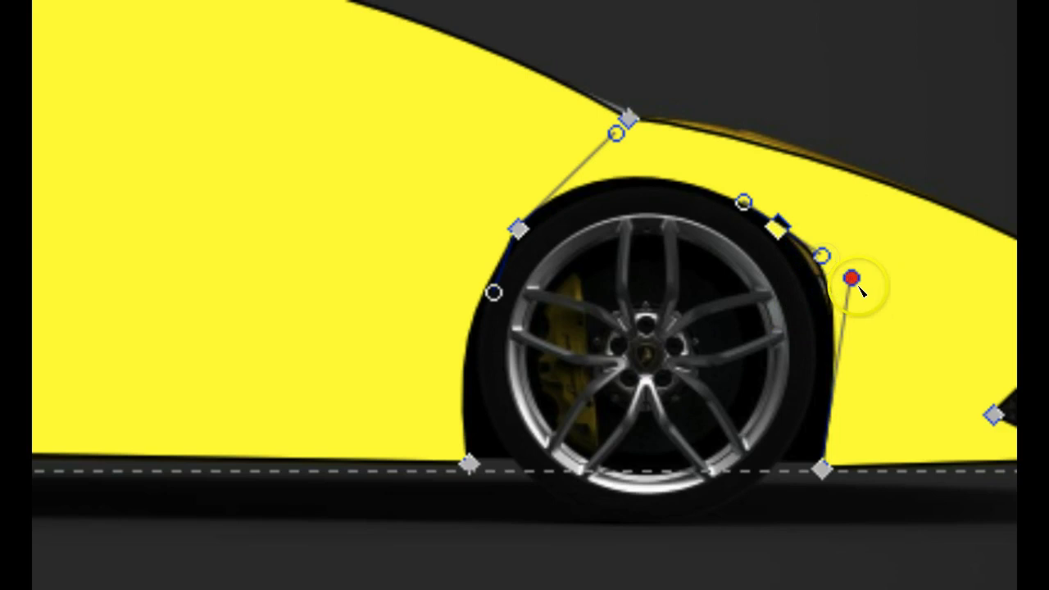
pyautogui.moveTo(874, 438); pyautogui.dragTo(854, 358)
pyautogui.click(850, 289)
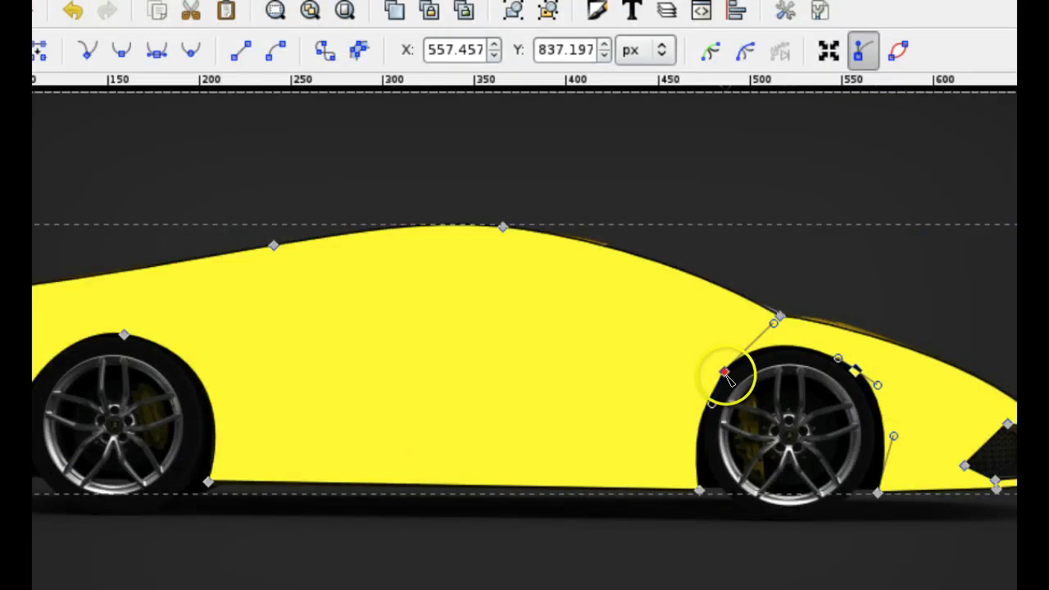
# Make both upper nodes of the front wheel arch smooth and adjust the handle shaping the arch top.
pyautogui.click(518, 231)
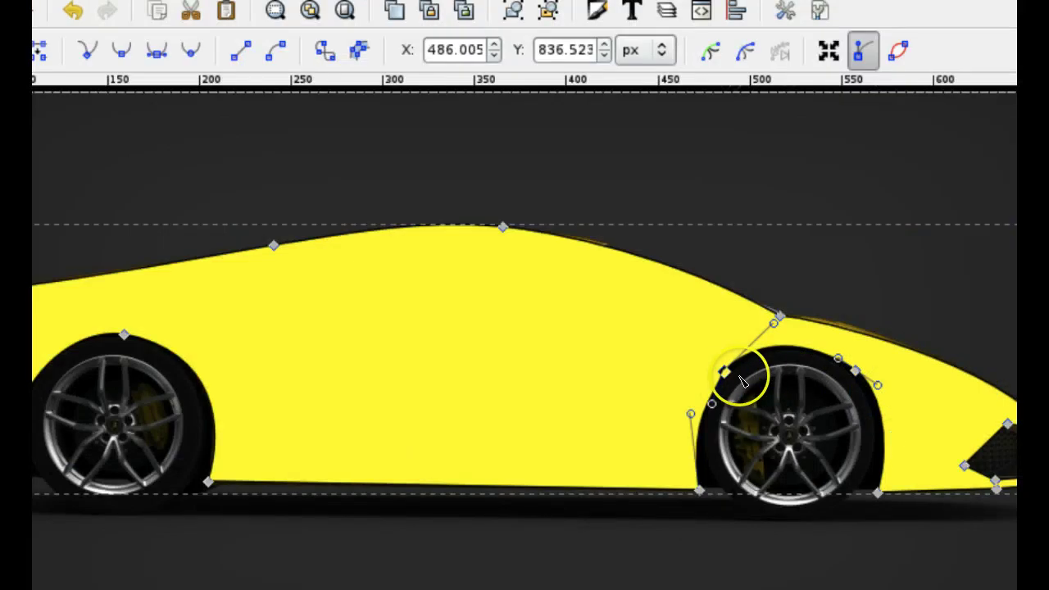
pyautogui.click(120, 52)
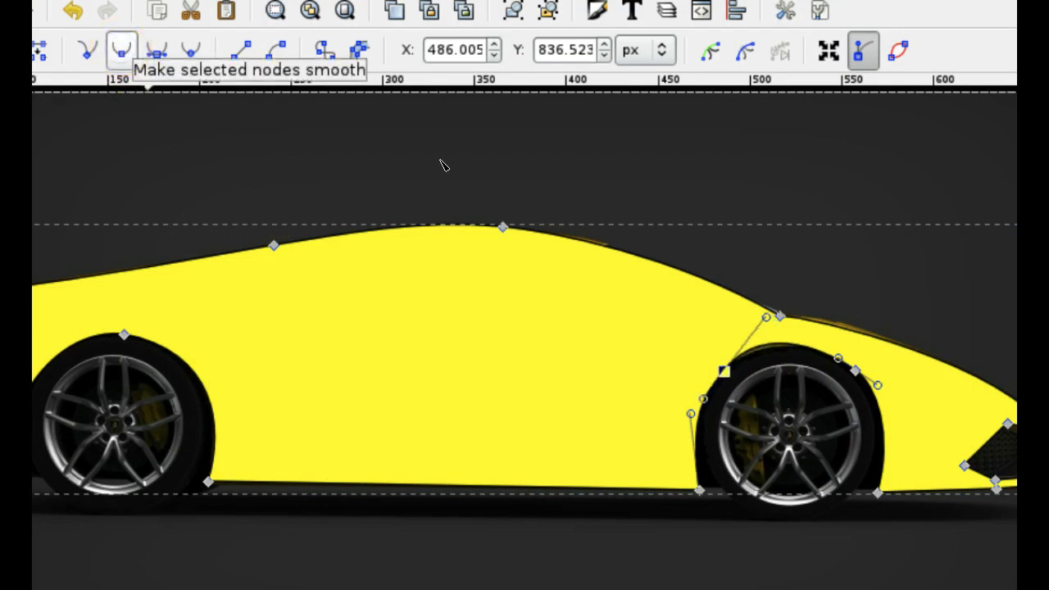
pyautogui.click(855, 371)
pyautogui.click(122, 53)
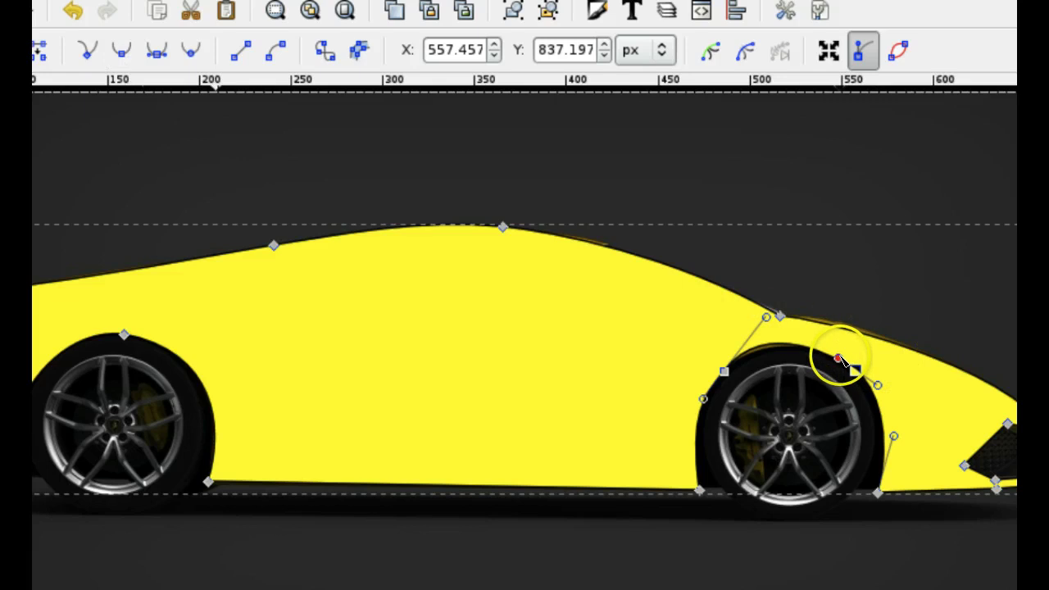
pyautogui.moveTo(753, 325); pyautogui.dragTo(771, 329)
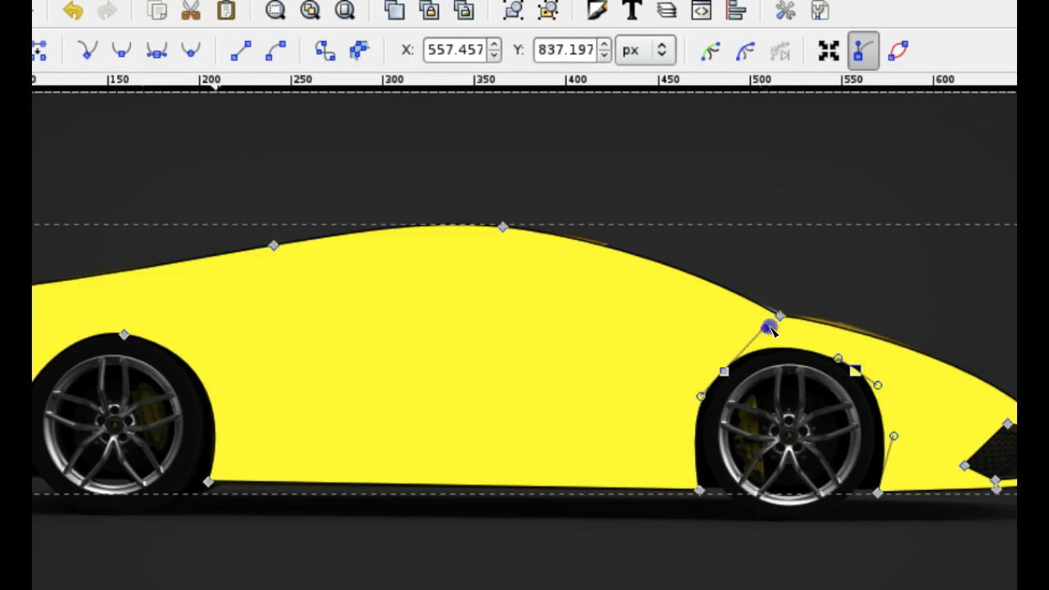
# Delete the front wheel arch's forward upper node and move the remaining upper node to the arch's top centre, reshaping the forward curve.
pyautogui.click(857, 373)
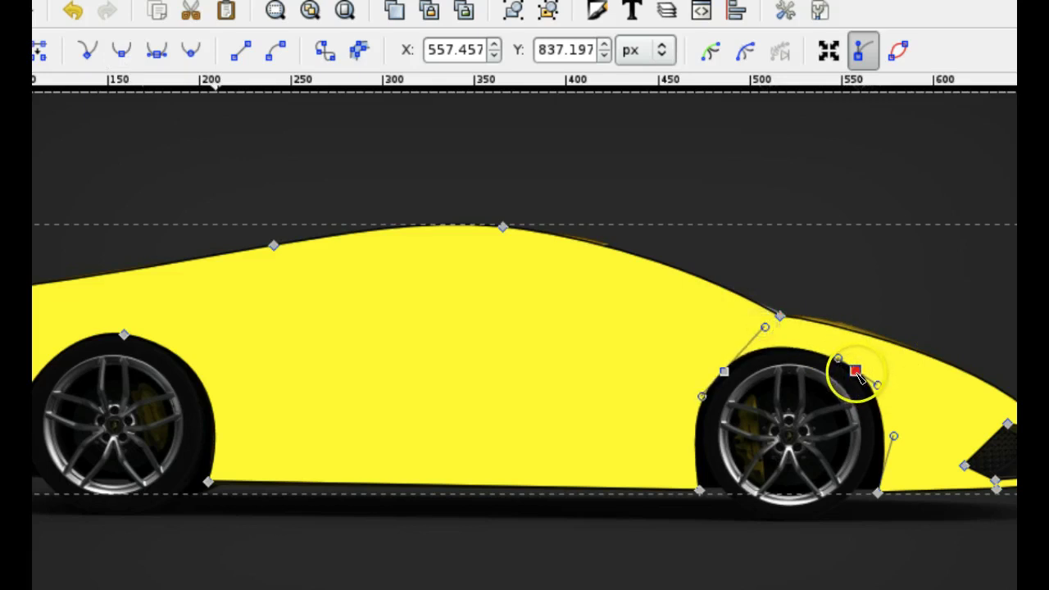
pyautogui.press('Delete')
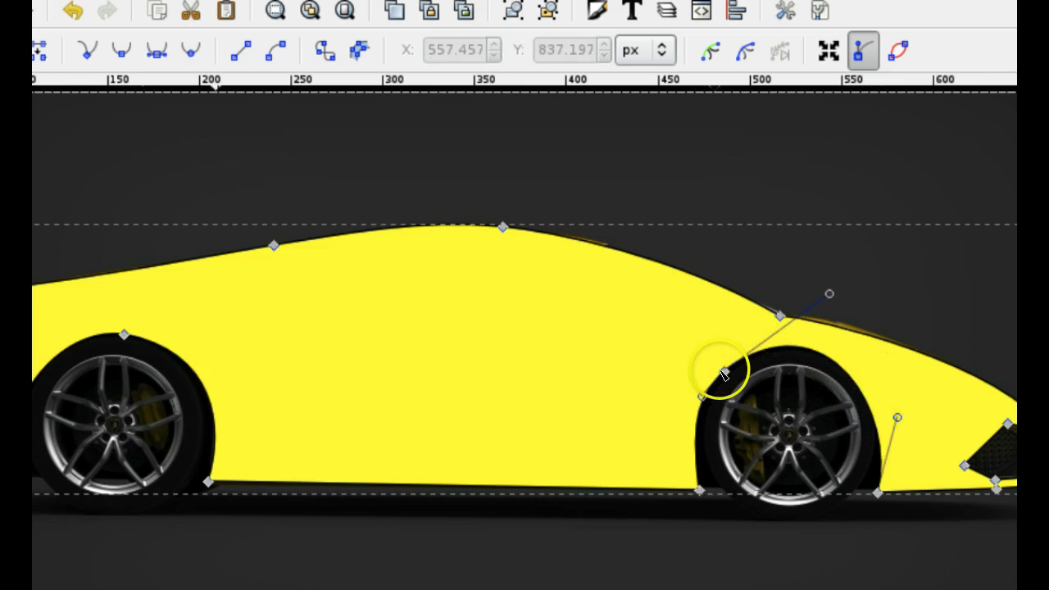
pyautogui.moveTo(722, 371); pyautogui.dragTo(786, 357)
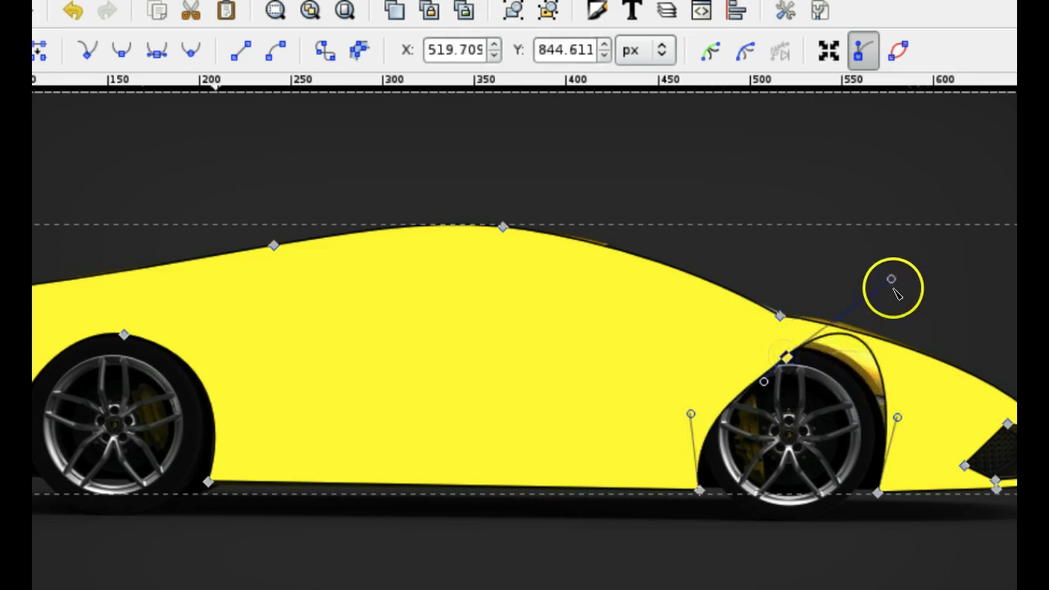
pyautogui.moveTo(892, 281); pyautogui.dragTo(855, 347)
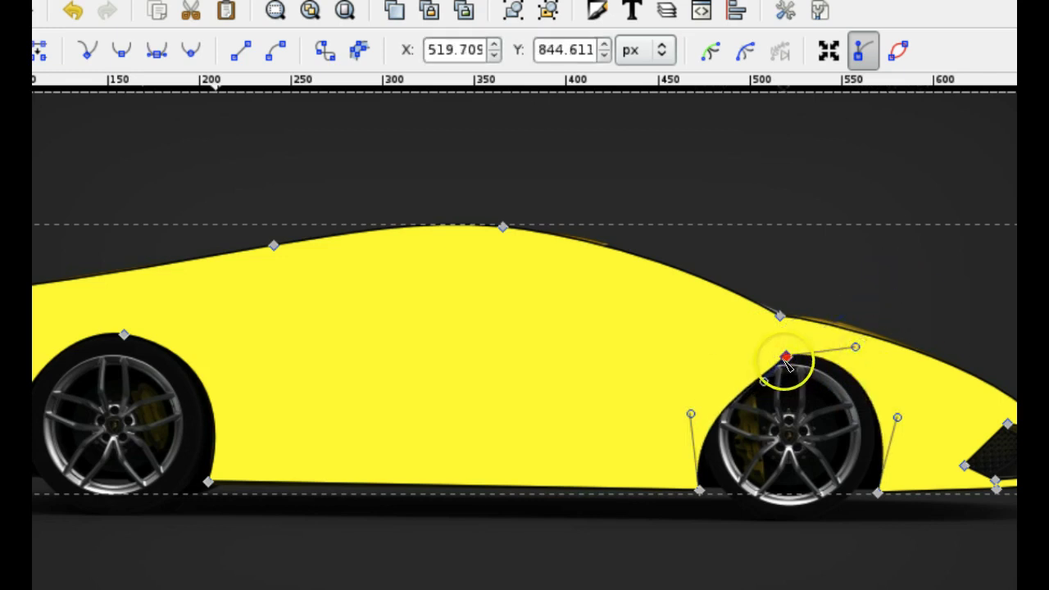
# Make the front wheel arch's top node smooth and adjust the curve handles so the arch rounds evenly over the tyre.
pyautogui.click(121, 50)
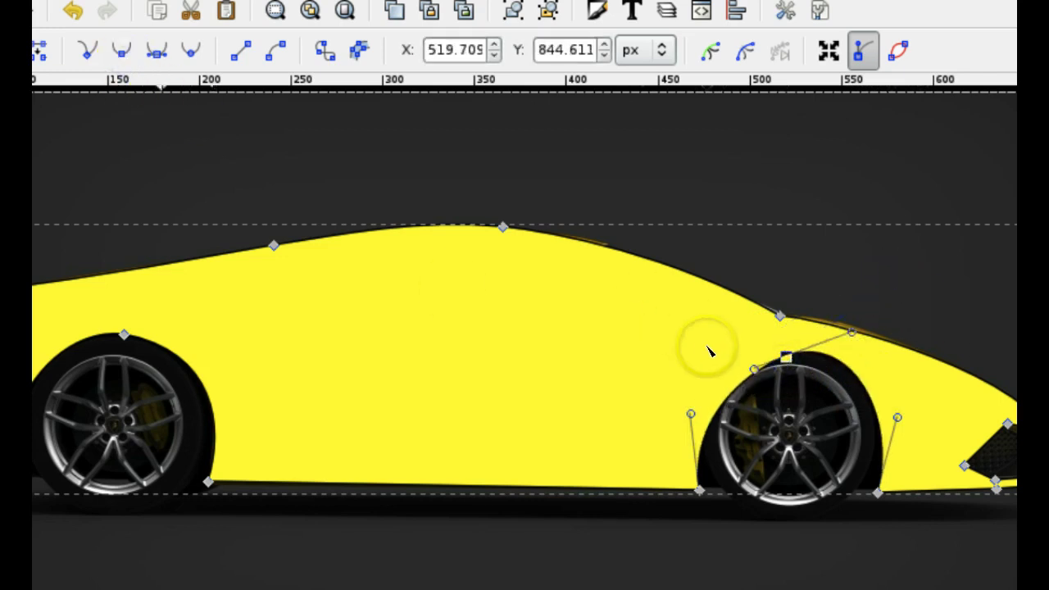
pyautogui.moveTo(753, 370); pyautogui.dragTo(715, 361)
pyautogui.moveTo(857, 355)
pyautogui.mouseDown()
pyautogui.moveTo(864, 347)
pyautogui.moveTo(862, 357)
pyautogui.mouseUp()
pyautogui.moveTo(898, 417); pyautogui.dragTo(900, 391)
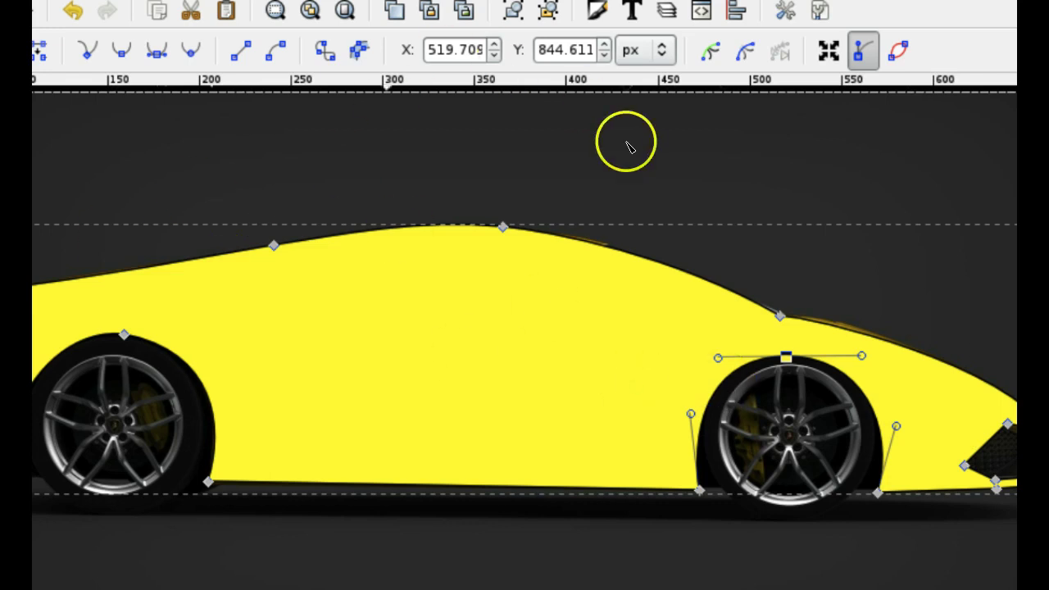
# Add a node on the nose's lower edge above the grille, and reposition it and the nose tip node to form a blunt tip.
pyautogui.click(276, 10)
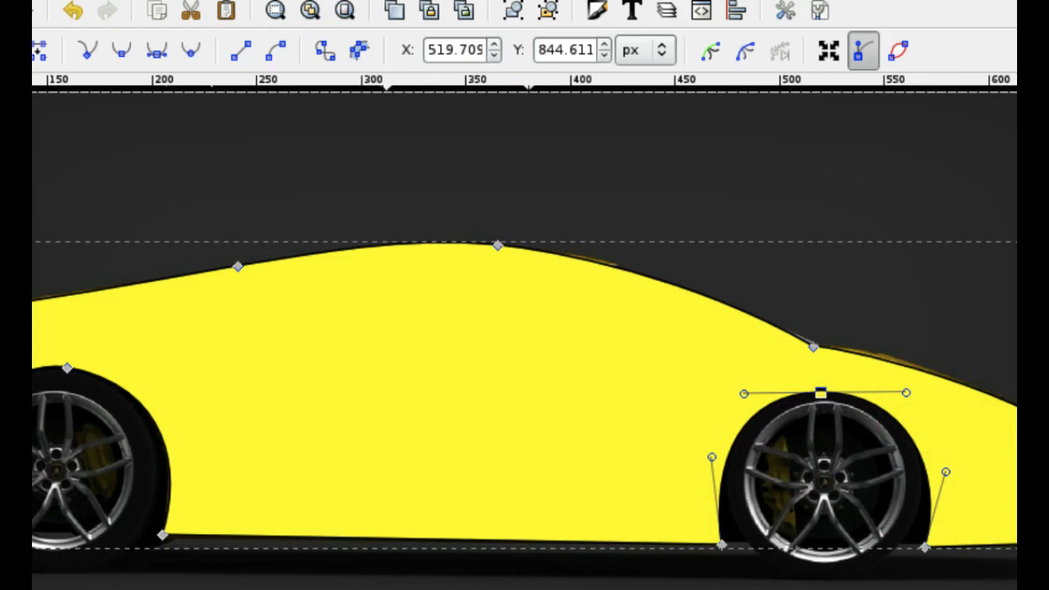
pyautogui.hscroll(10, 525, 338)
pyautogui.hscroll(-5, 525, 337)
pyautogui.scroll(4, 747, 514)
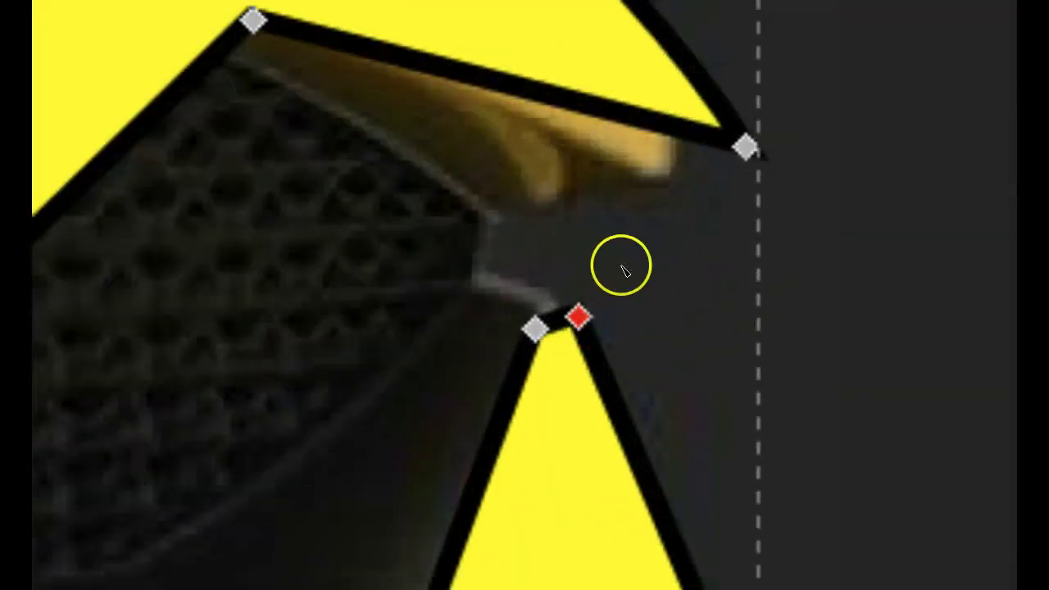
pyautogui.scroll(1, 624, 268)
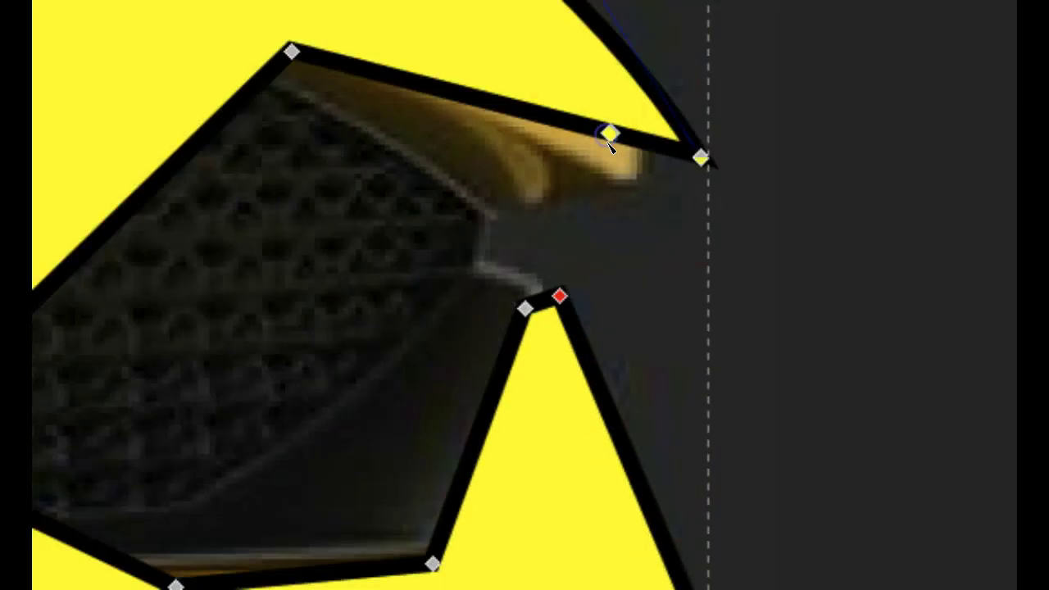
pyautogui.moveTo(609, 138); pyautogui.dragTo(631, 192)
pyautogui.moveTo(700, 156); pyautogui.dragTo(645, 103)
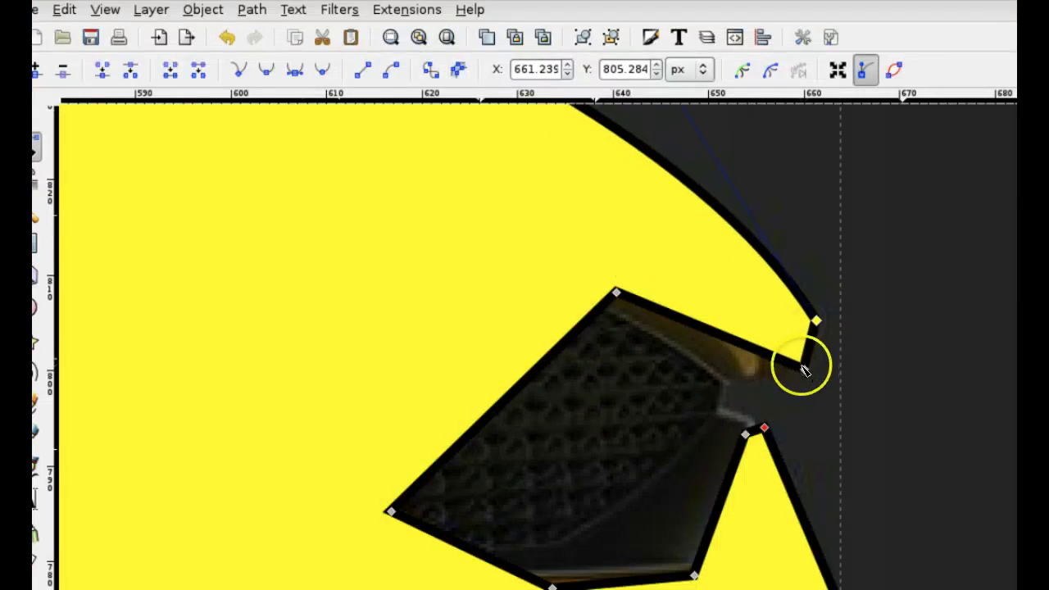
pyautogui.moveTo(780, 286); pyautogui.dragTo(804, 370)
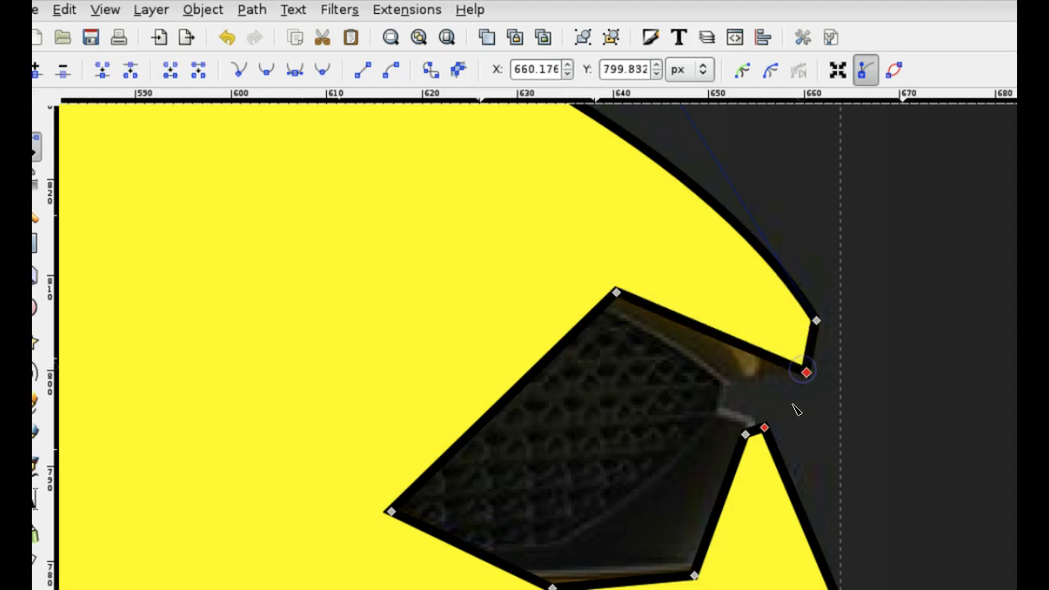
# Move the yellow car body path off the photo into the empty canvas beside the page.
pyautogui.click(446, 37)
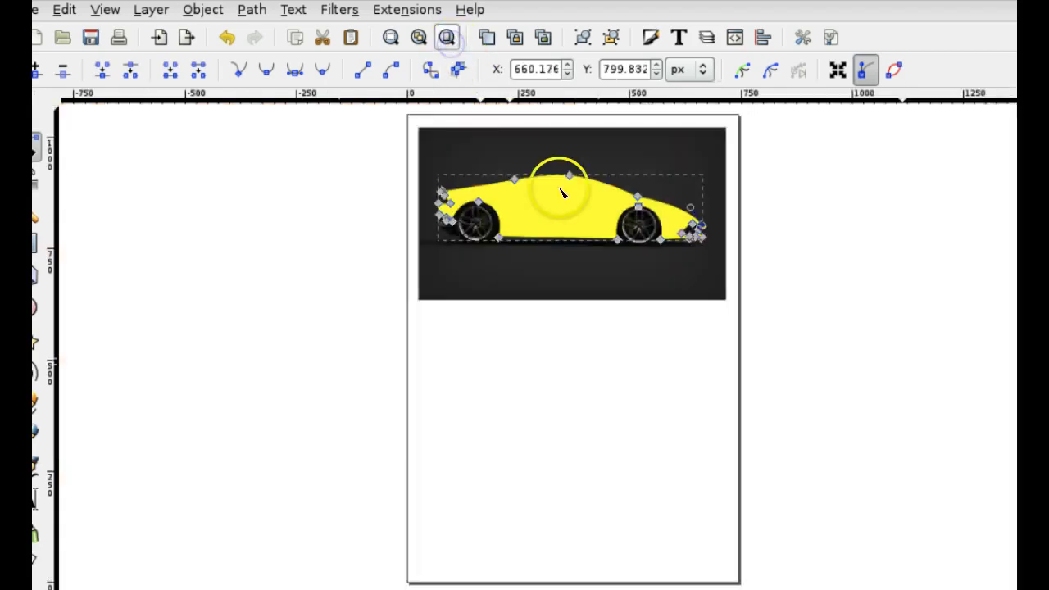
pyautogui.click(418, 38)
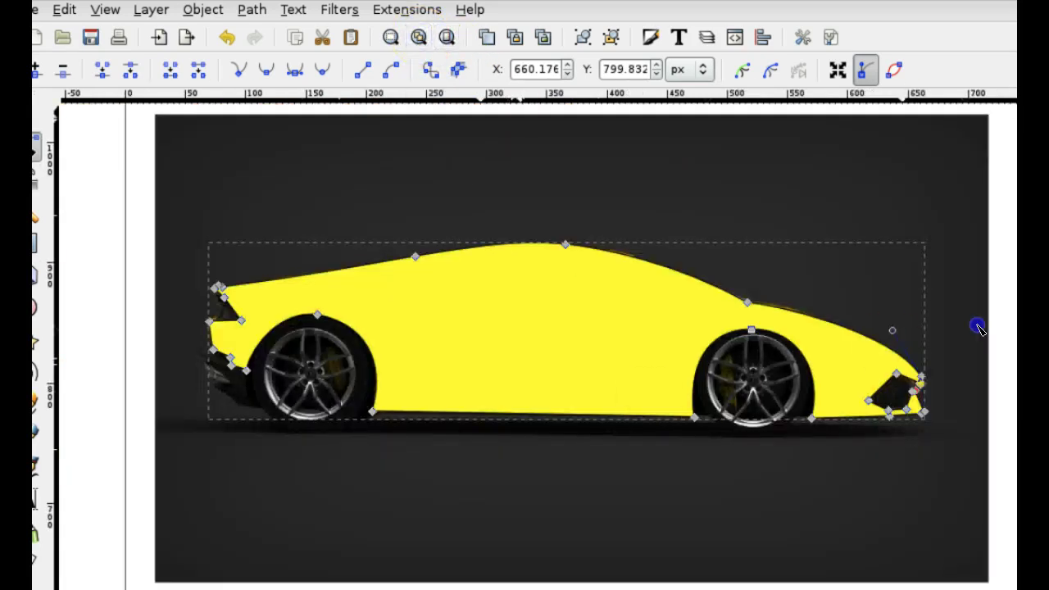
pyautogui.click(978, 331)
pyautogui.click(33, 115)
pyautogui.click(399, 320)
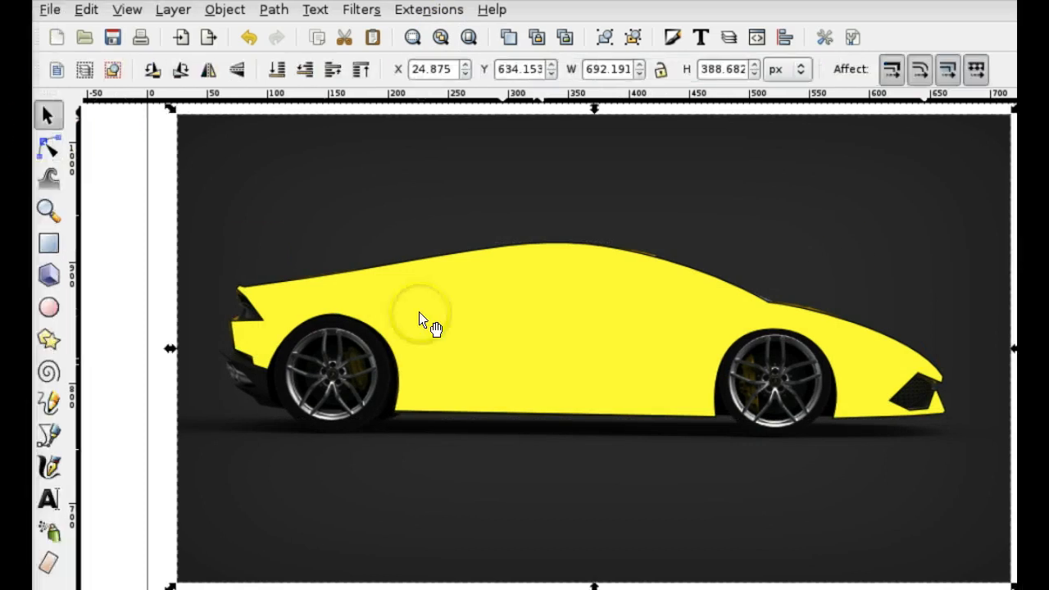
pyautogui.click(562, 382)
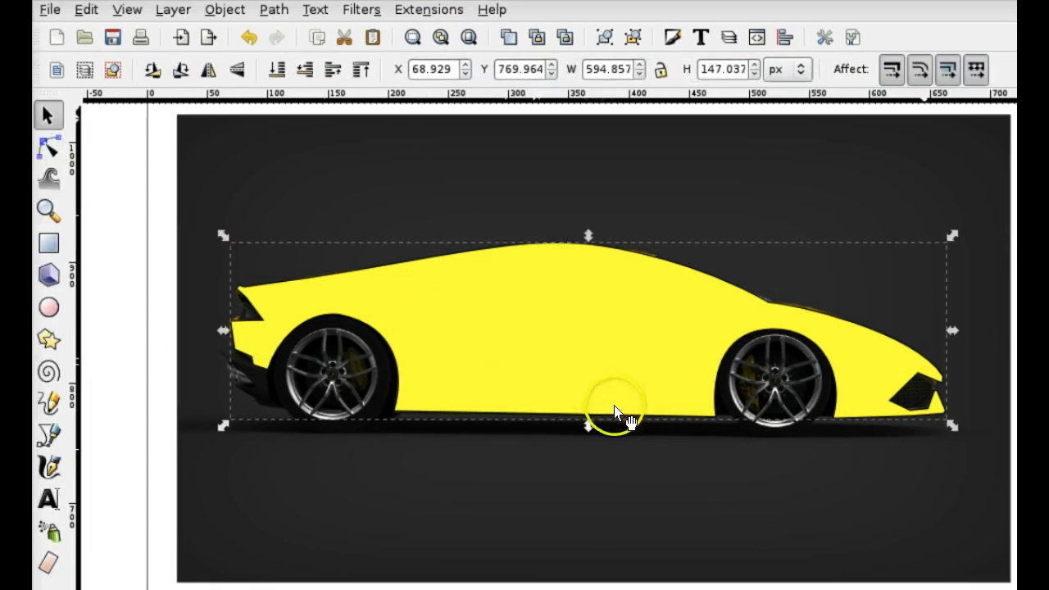
pyautogui.press('-')
pyautogui.moveTo(500, 344); pyautogui.dragTo(994, 317)
pyautogui.click(947, 446)
pyautogui.moveTo(947, 414); pyautogui.dragTo(986, 383)
pyautogui.moveTo(558, 297); pyautogui.dragTo(662, 358)
# Trace the side window area of the car in the photo as a closed straight-segment path.
pyautogui.scroll(1, 511, 276)
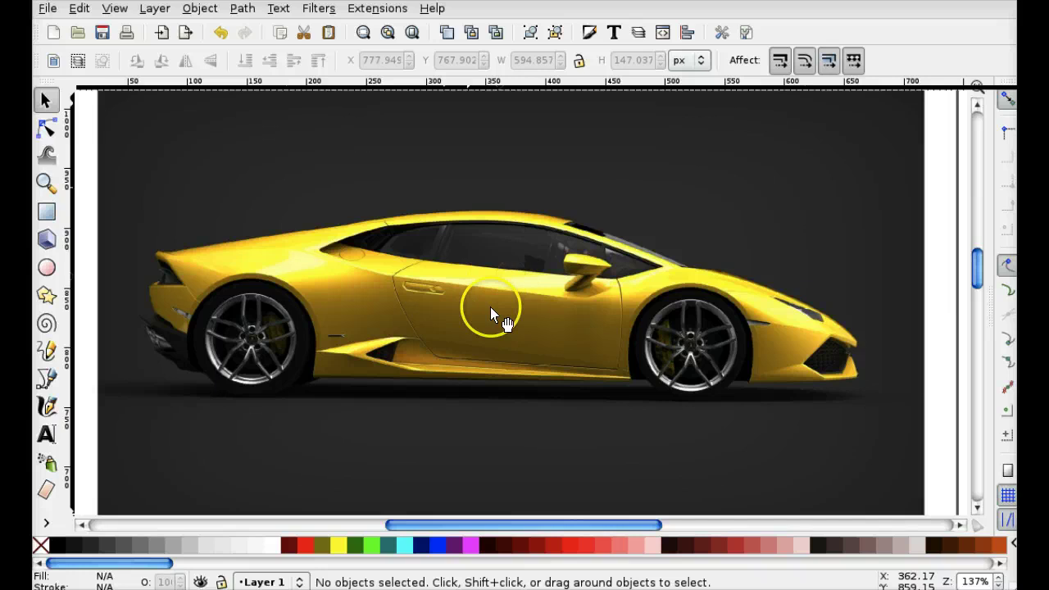
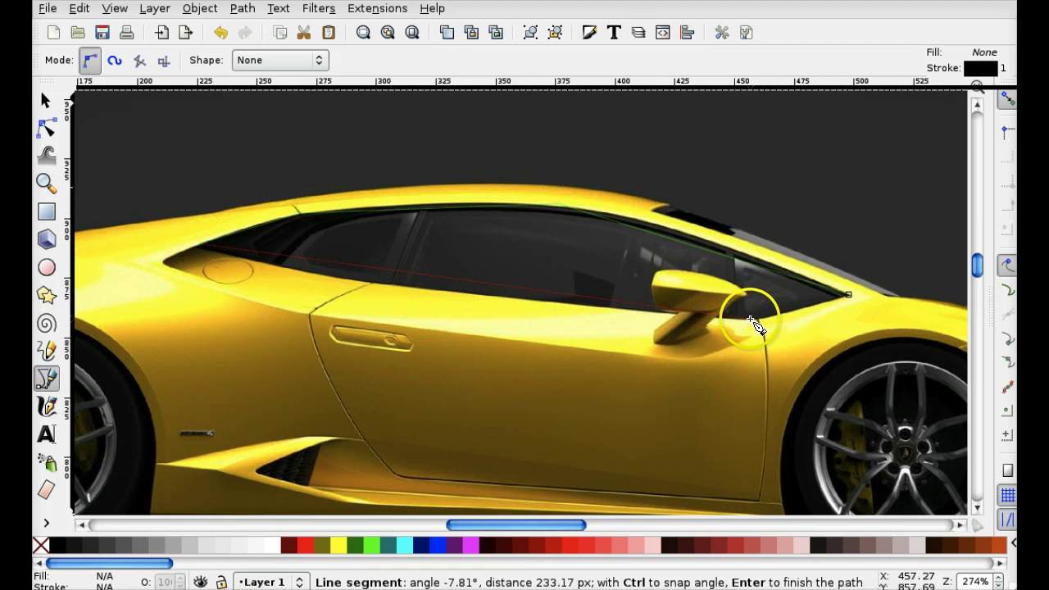
pyautogui.click(651, 308)
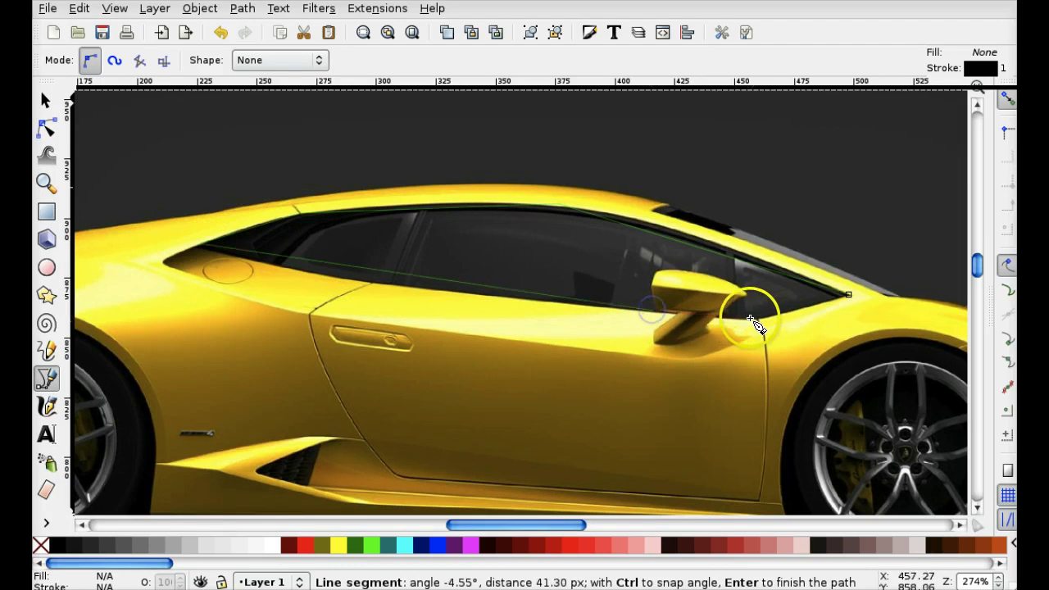
pyautogui.click(754, 321)
pyautogui.click(848, 295)
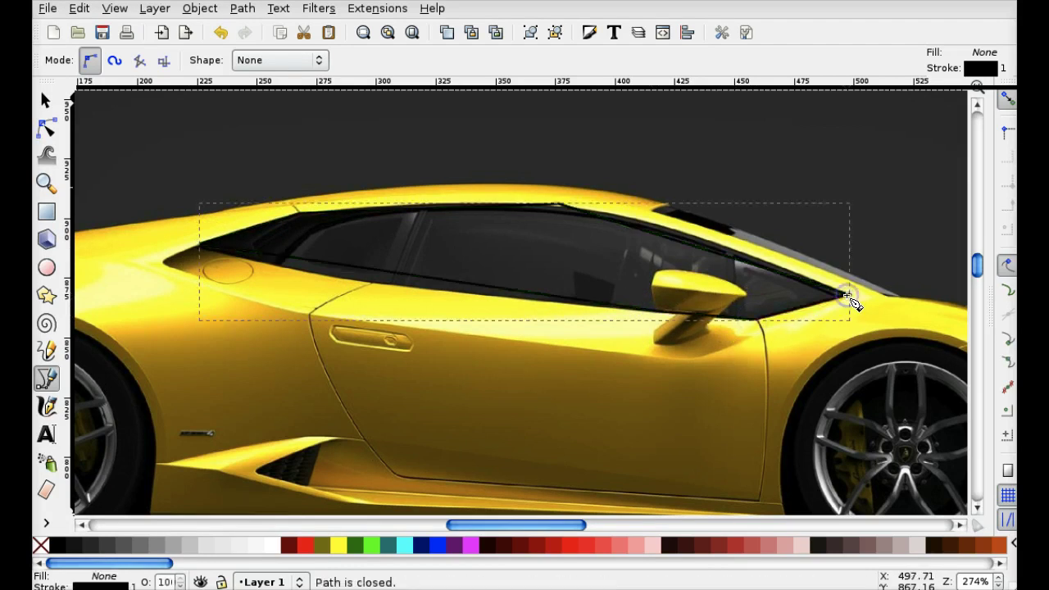
# Fill the window path with a flat dark olive colour, RGBA 4c4c00ff.
pyautogui.click(46, 129)
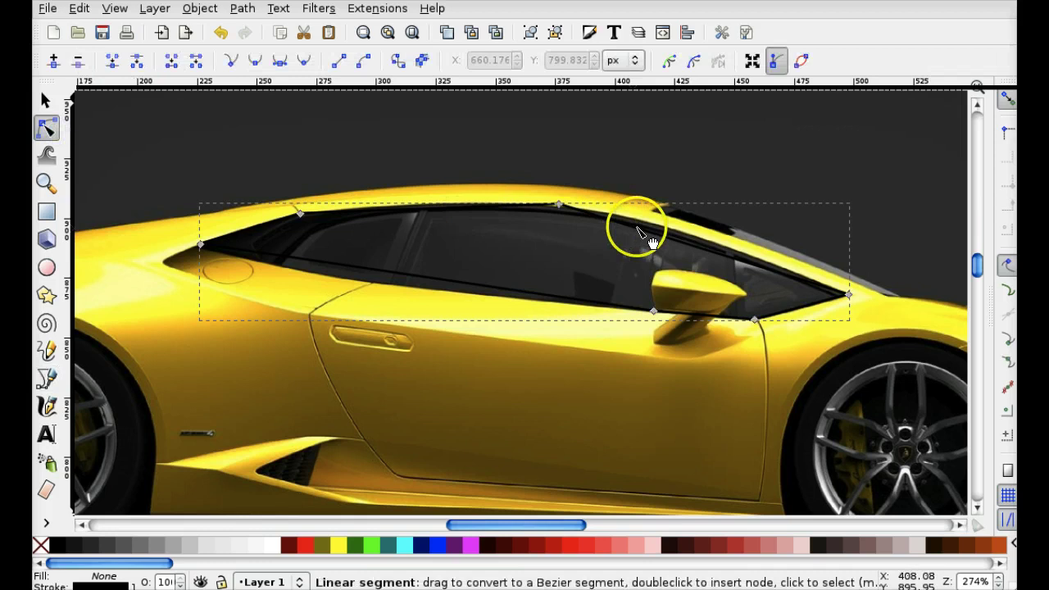
pyautogui.click(587, 37)
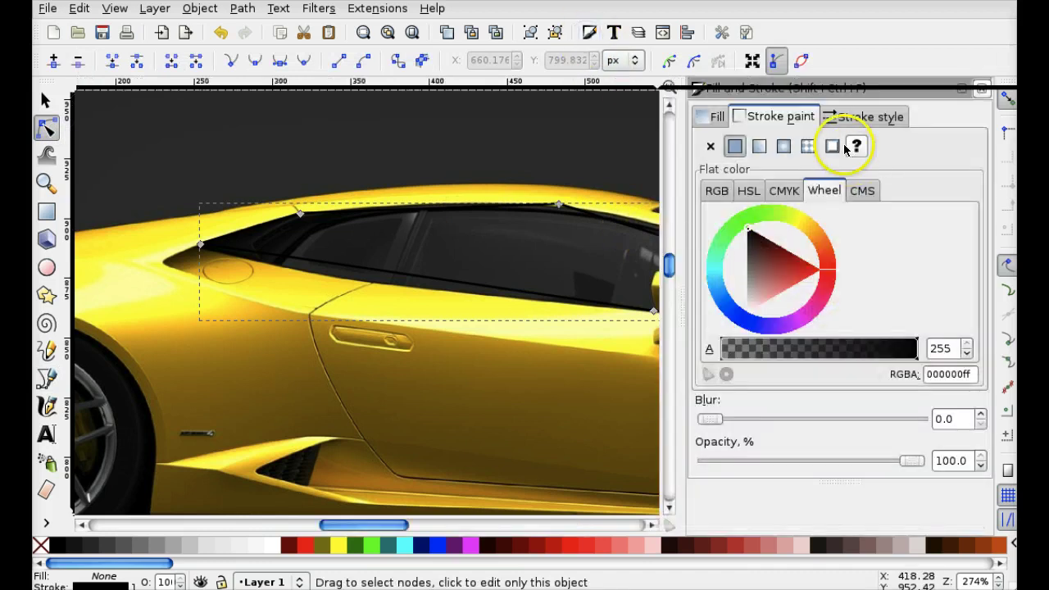
pyautogui.click(705, 118)
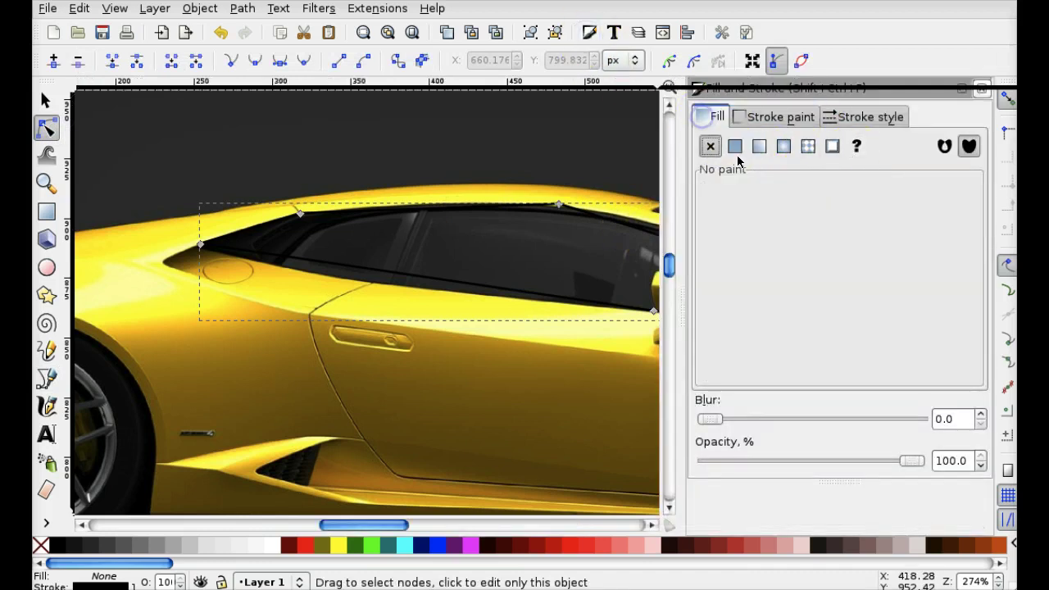
pyautogui.click(737, 148)
pyautogui.moveTo(741, 250); pyautogui.dragTo(720, 242)
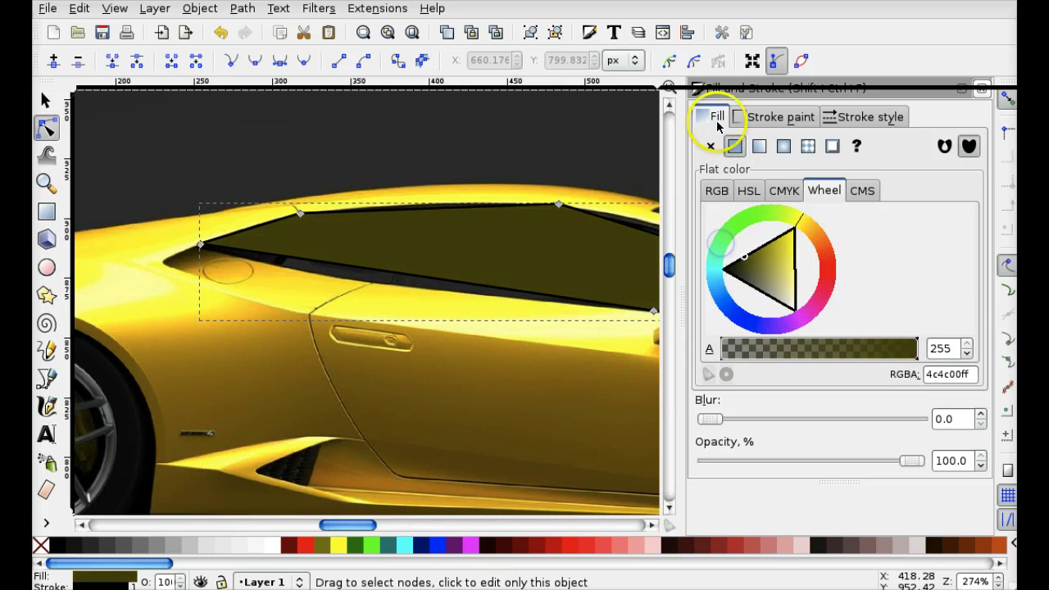
pyautogui.click(981, 87)
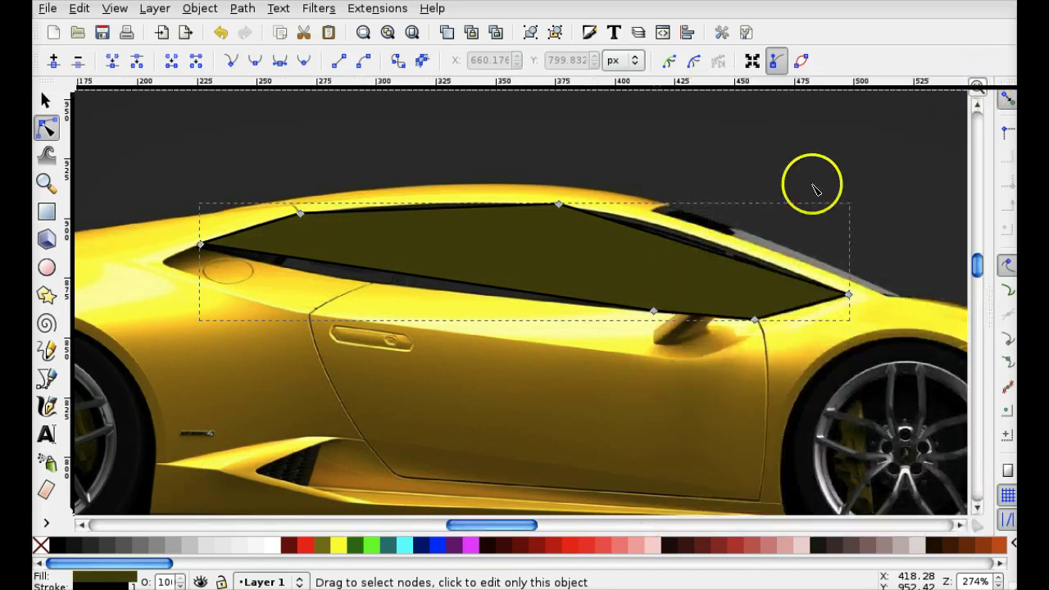
# Curve the window path's windshield-side, roof-side and lower edges to follow the window outline in the photo.
pyautogui.moveTo(693, 242); pyautogui.dragTo(698, 233)
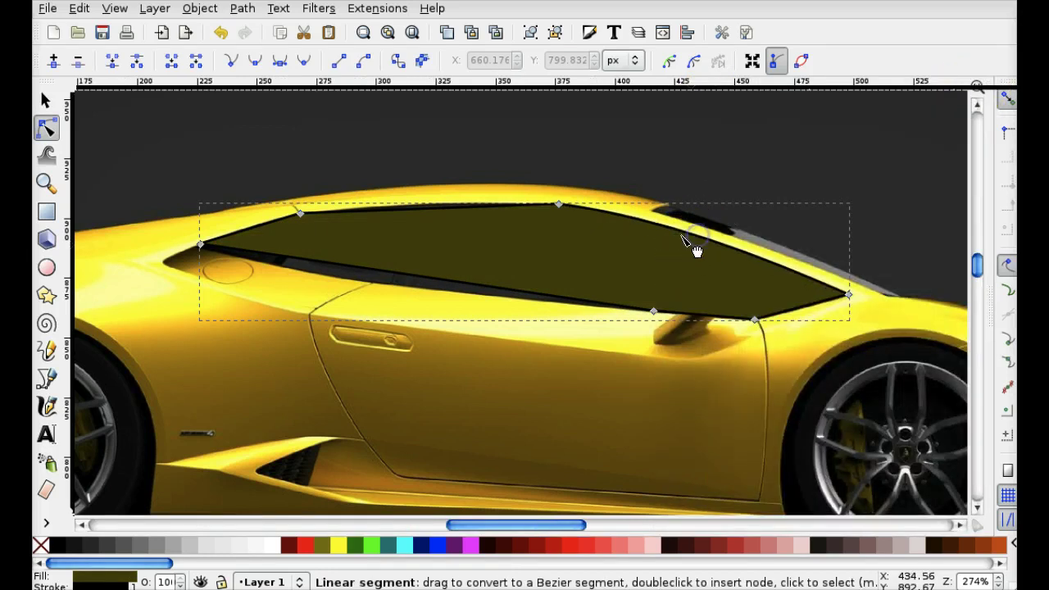
pyautogui.moveTo(415, 210); pyautogui.dragTo(414, 206)
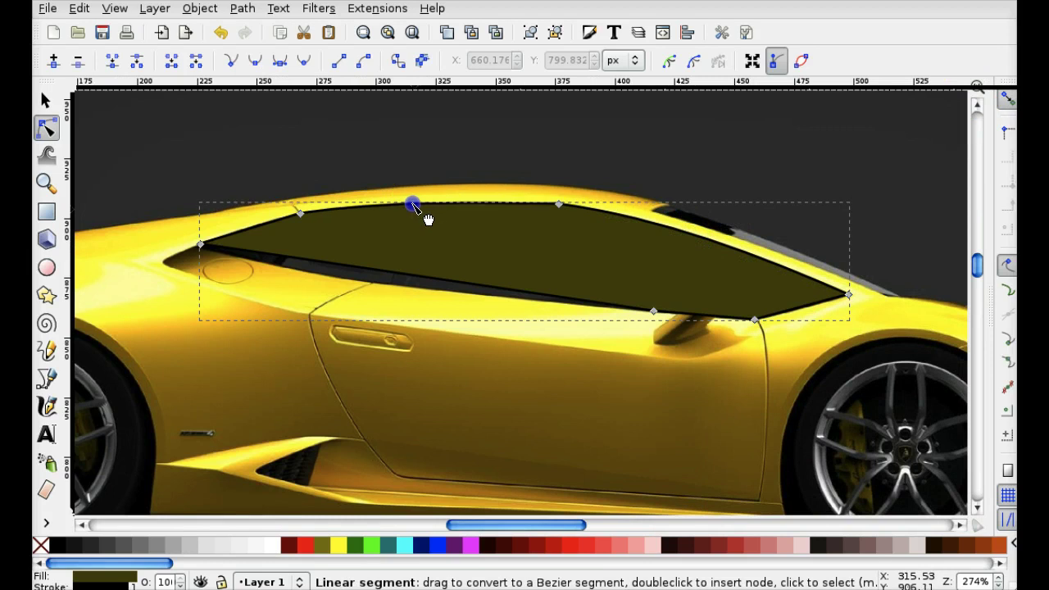
pyautogui.click(336, 264)
pyautogui.moveTo(335, 264); pyautogui.dragTo(332, 279)
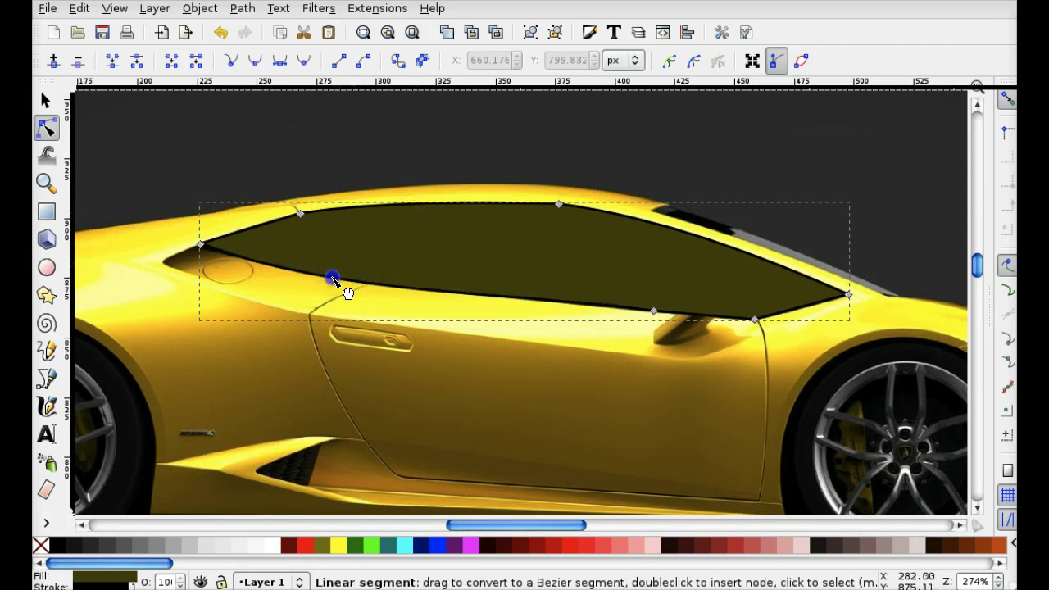
pyautogui.click(677, 313)
pyautogui.click(797, 316)
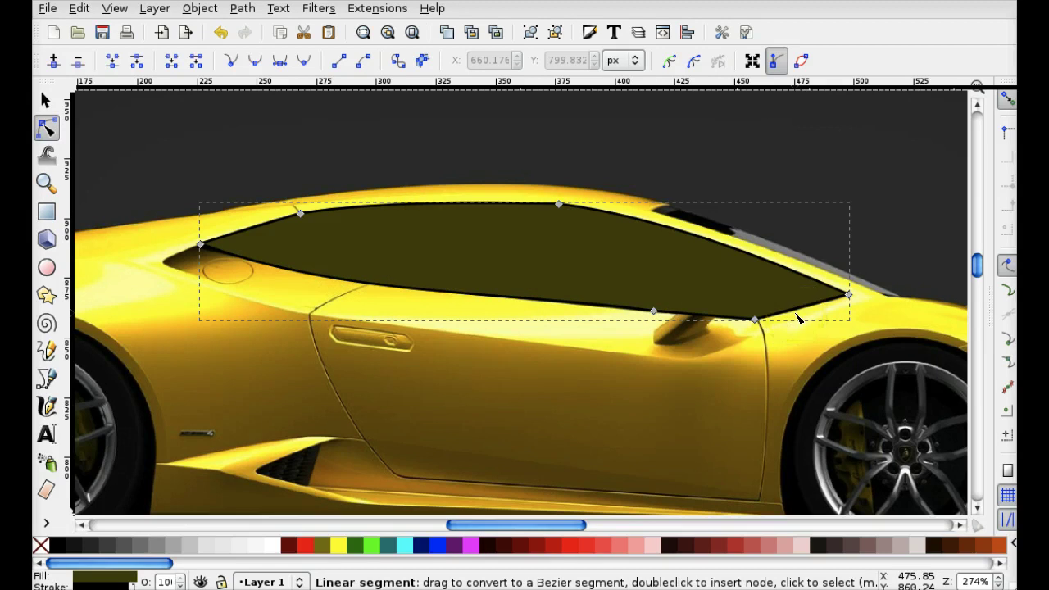
# Move the window path onto the matching place of the yellow body beside the page and deselect it.
pyautogui.click(46, 100)
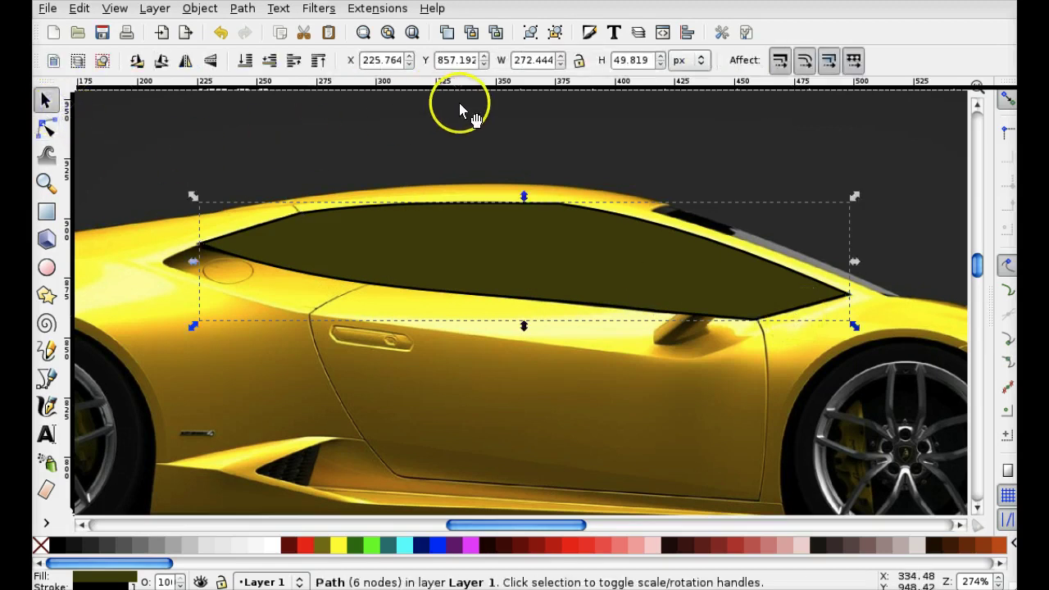
pyautogui.click(388, 31)
pyautogui.moveTo(336, 271); pyautogui.dragTo(780, 260)
pyautogui.click(769, 219)
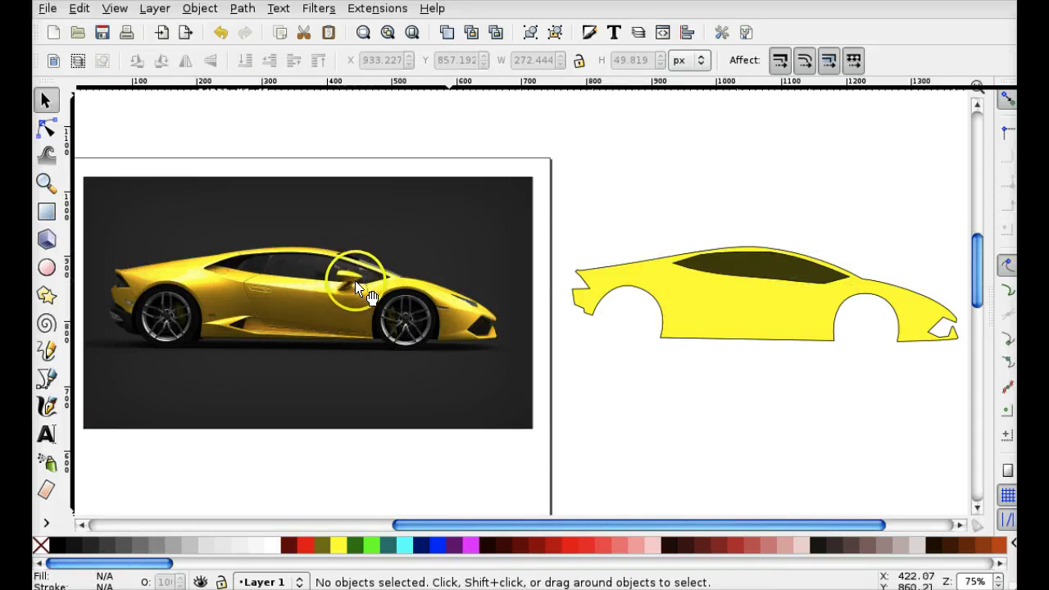
# Trace the side mirror housing in the photo as a closed six-node path, leaving out its stalk.
pyautogui.keyDown('ctrl'); pyautogui.scroll(1, 347, 277); pyautogui.keyUp('ctrl')
pyautogui.scroll(5, 347, 277)
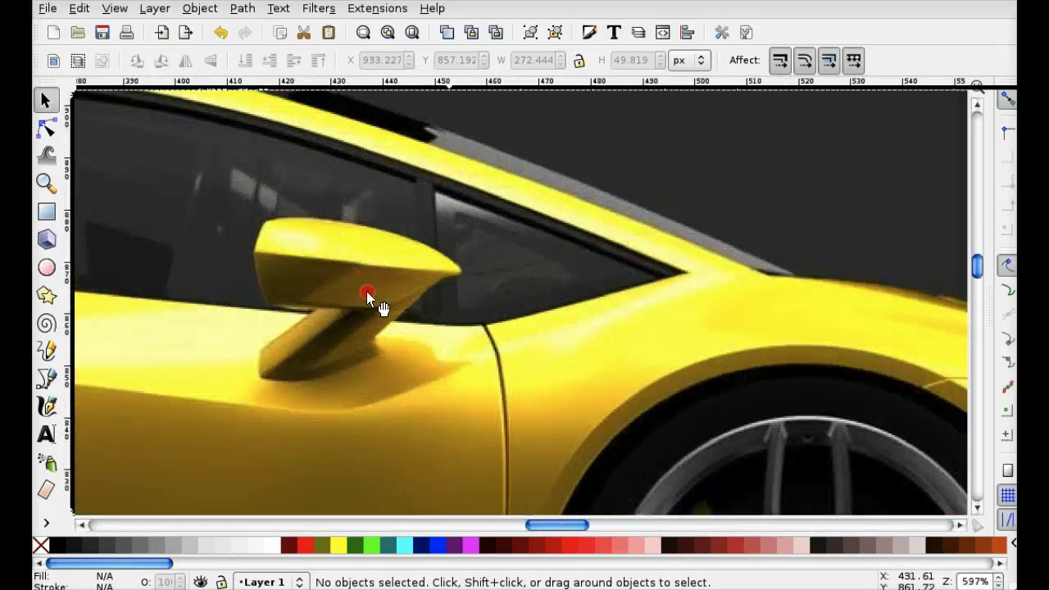
pyautogui.moveTo(366, 292); pyautogui.dragTo(509, 312)
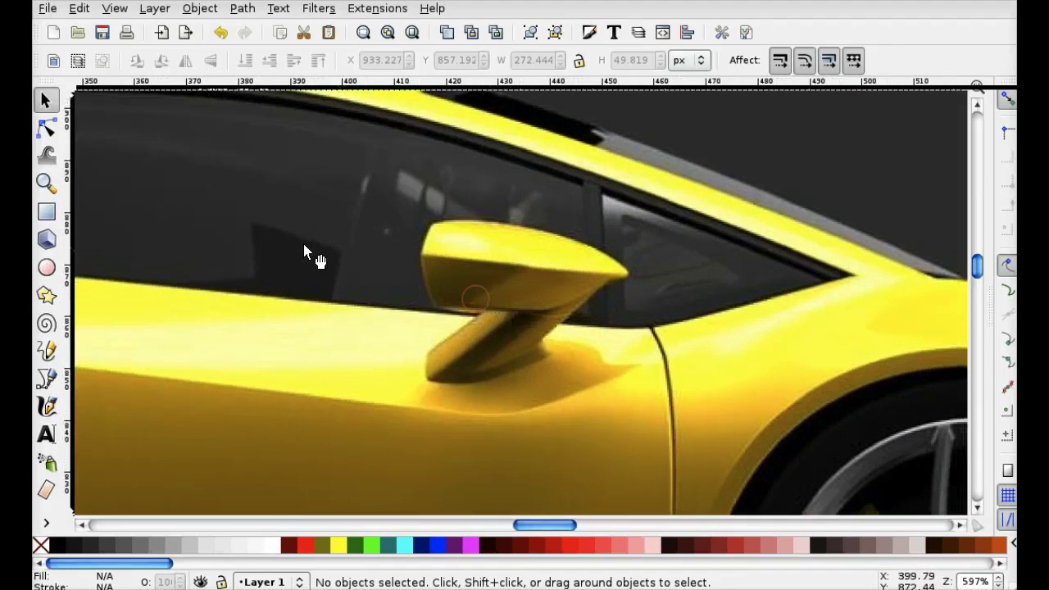
pyautogui.click(47, 378)
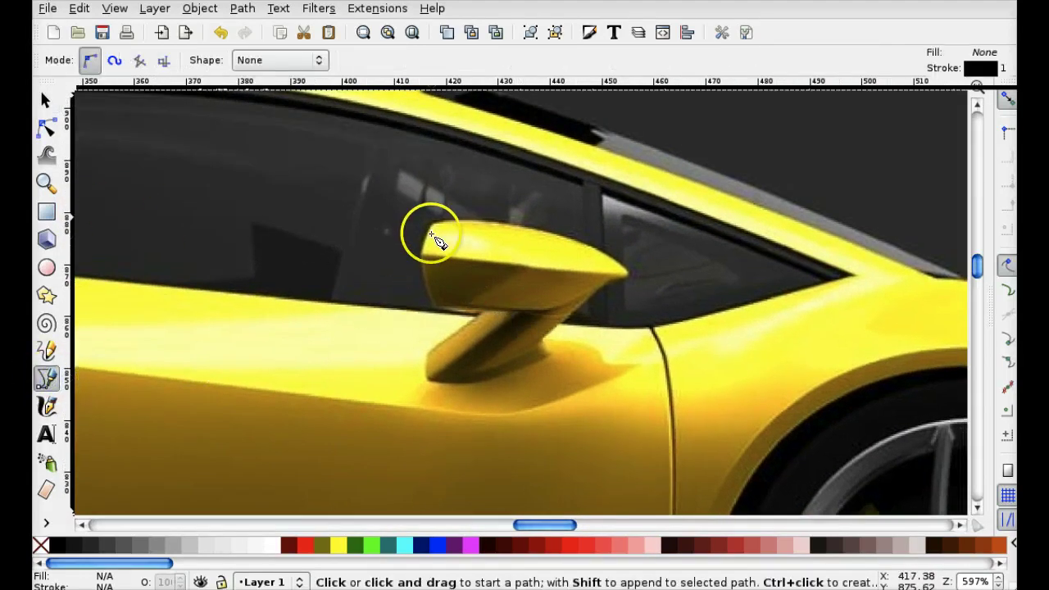
pyautogui.click(628, 275)
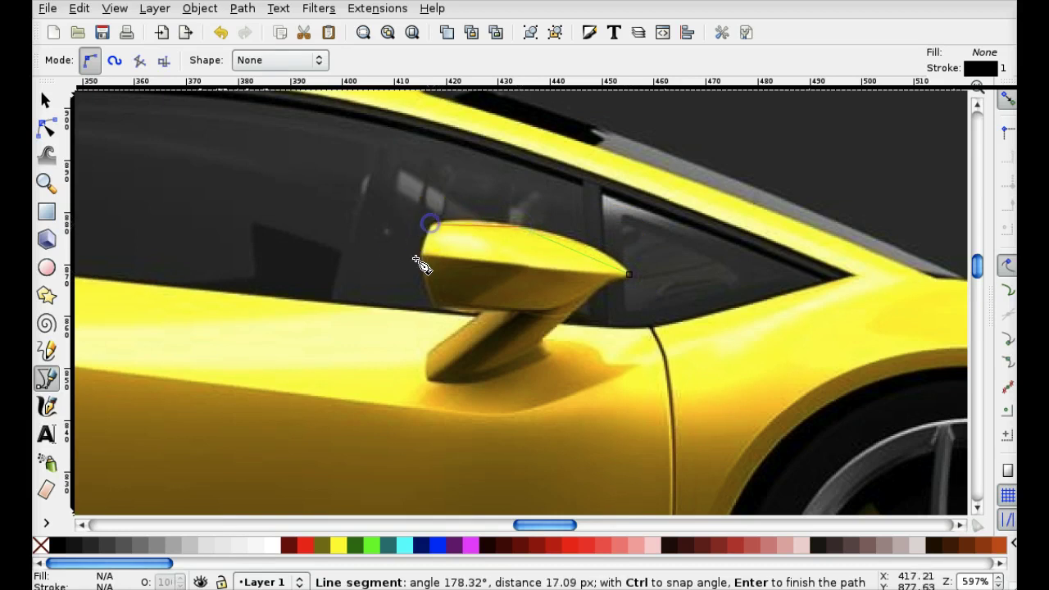
pyautogui.click(433, 226)
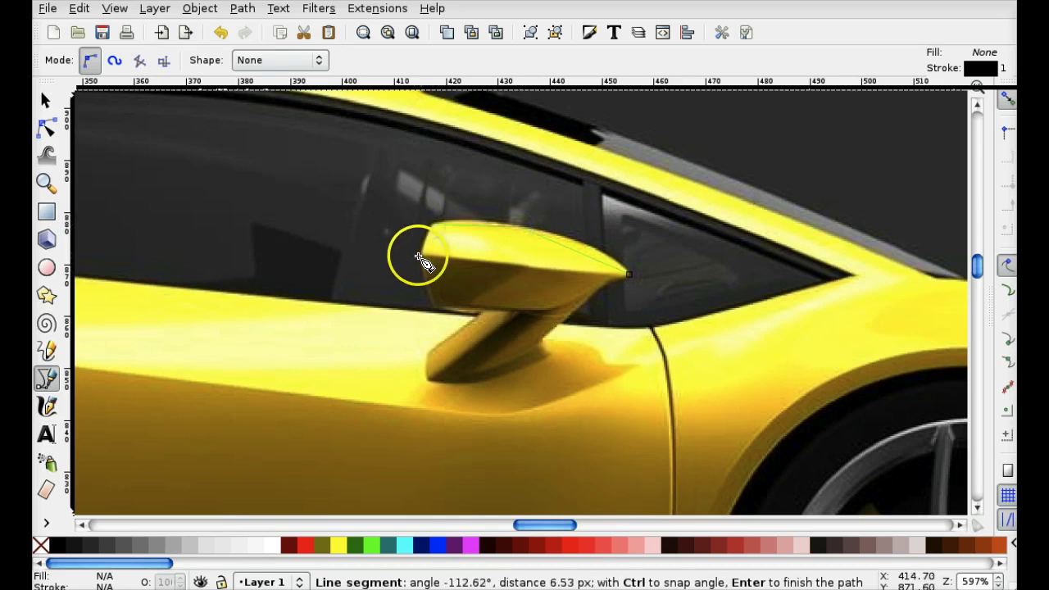
pyautogui.click(433, 305)
pyautogui.click(541, 305)
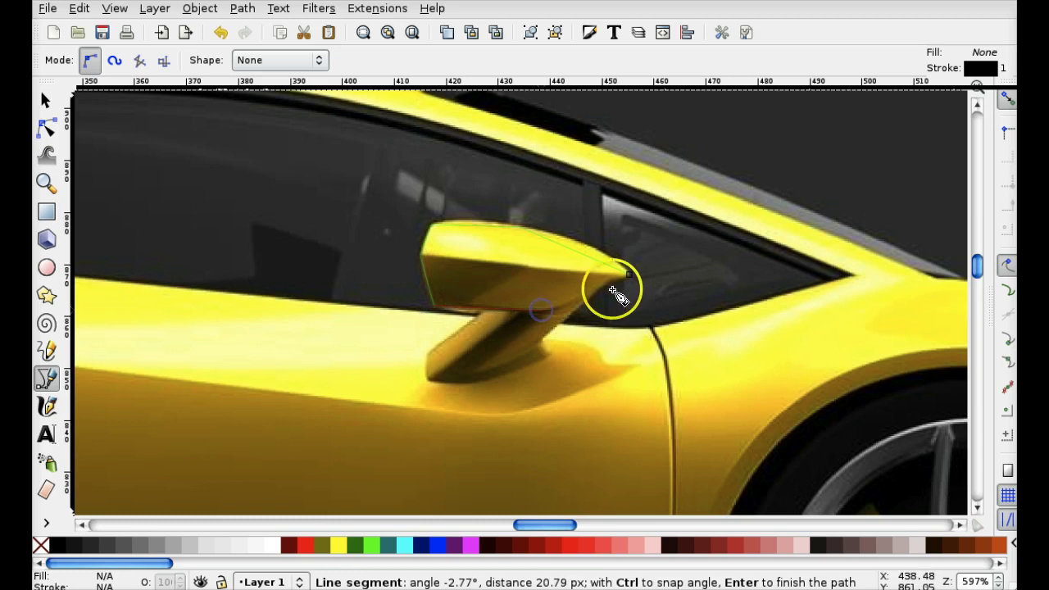
pyautogui.click(629, 276)
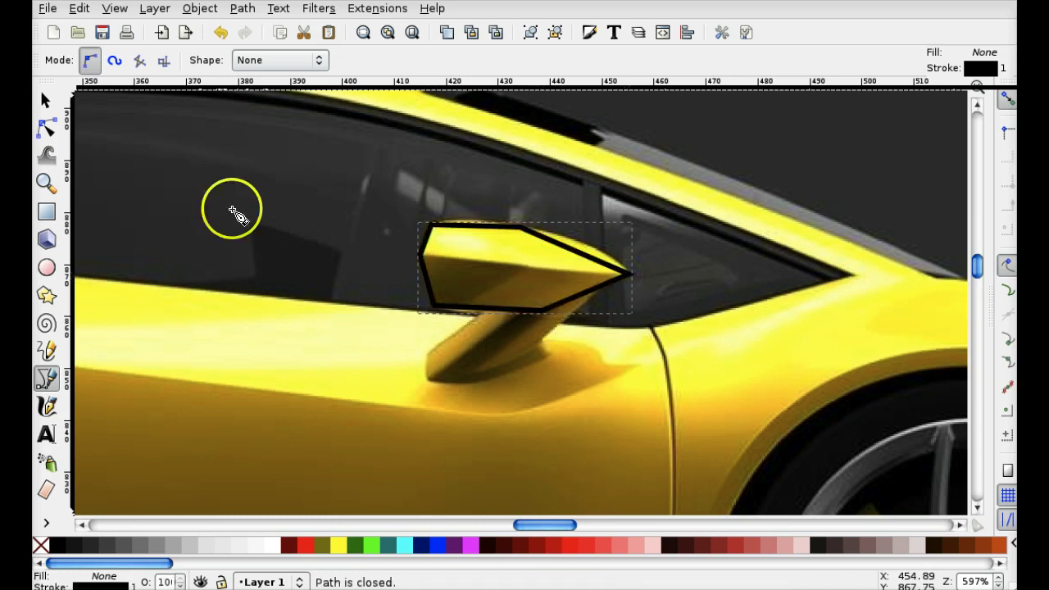
# Curve the mirror path's upper edge, delete its middle top node, and adjust the handle near the pointed tip.
pyautogui.click(46, 129)
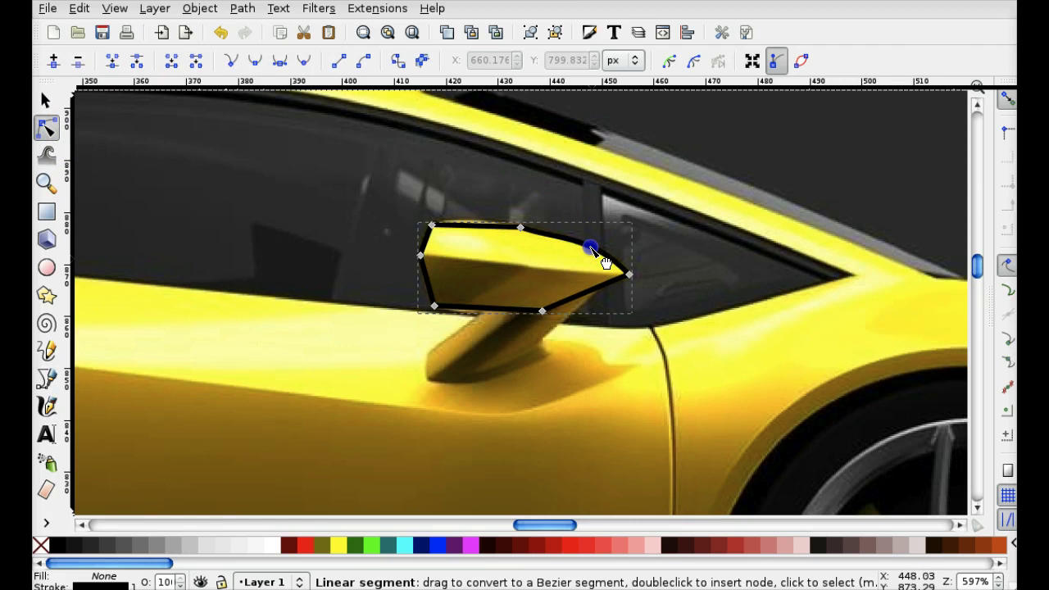
pyautogui.moveTo(590, 247); pyautogui.dragTo(584, 239)
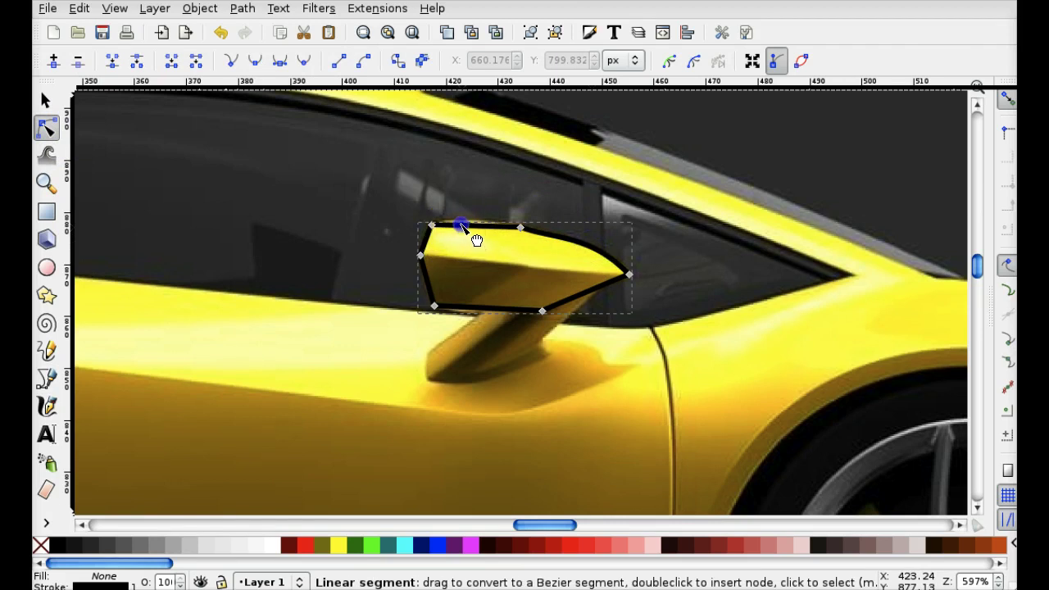
pyautogui.moveTo(466, 223); pyautogui.dragTo(469, 218)
pyautogui.click(520, 228)
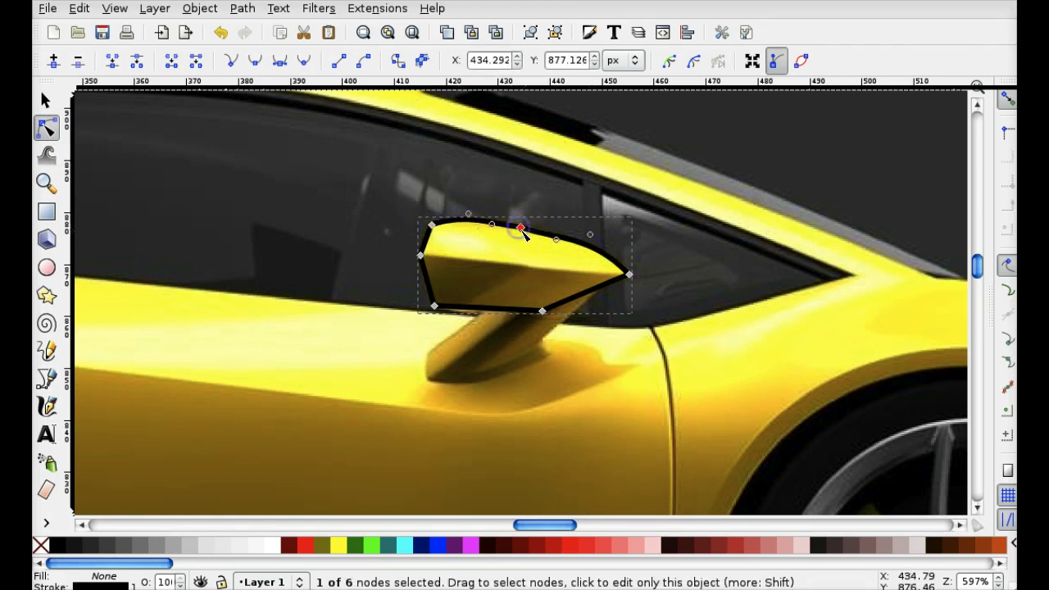
pyautogui.press('Delete')
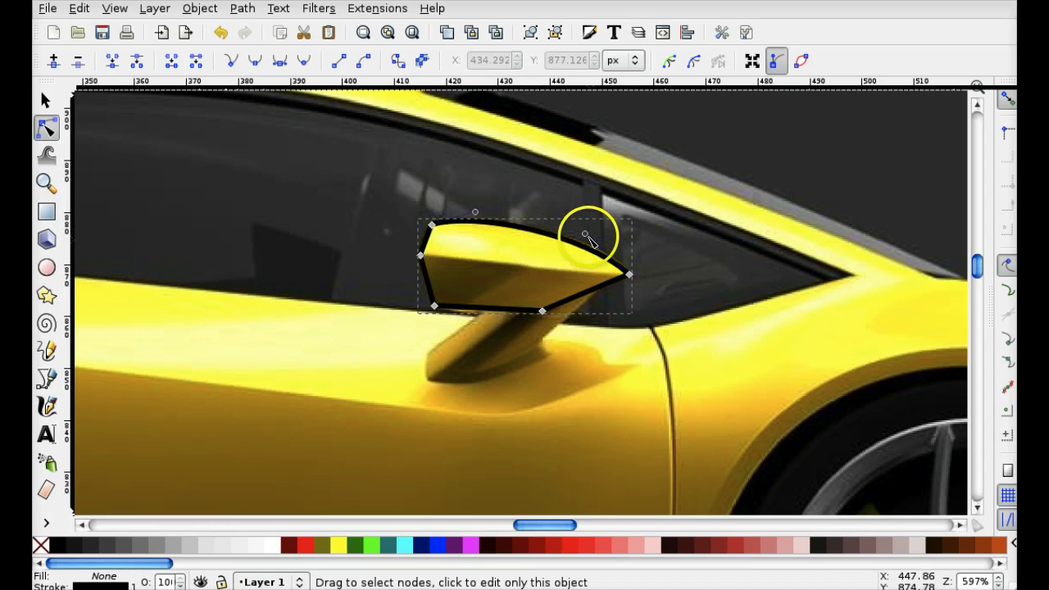
pyautogui.moveTo(587, 238); pyautogui.dragTo(596, 236)
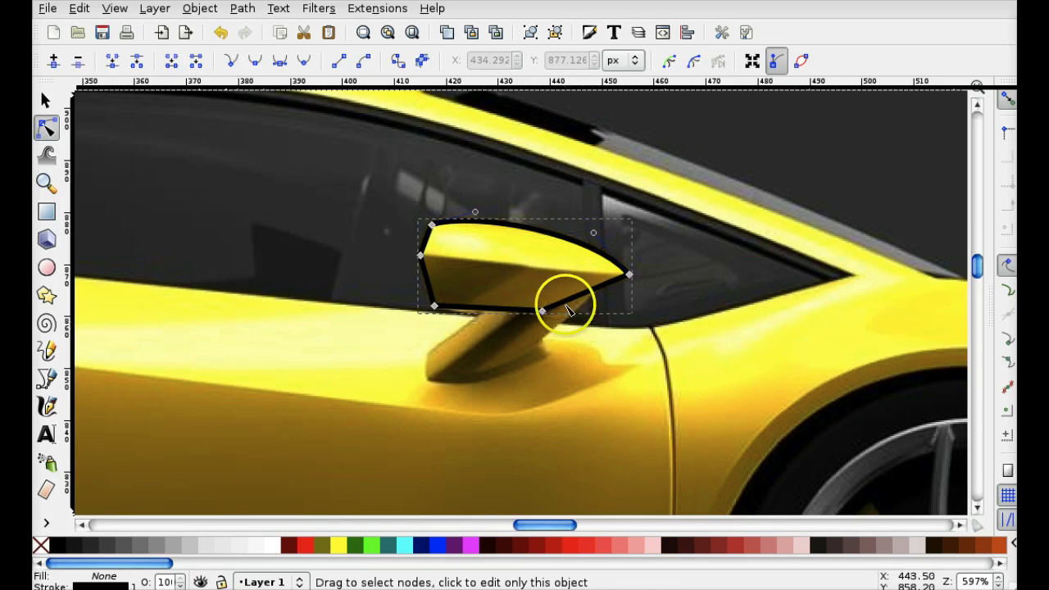
# Bend the mirror path's lower segment between the bottom node and the pointed tip into an outward curve using its handles.
pyautogui.moveTo(570, 302); pyautogui.dragTo(584, 293)
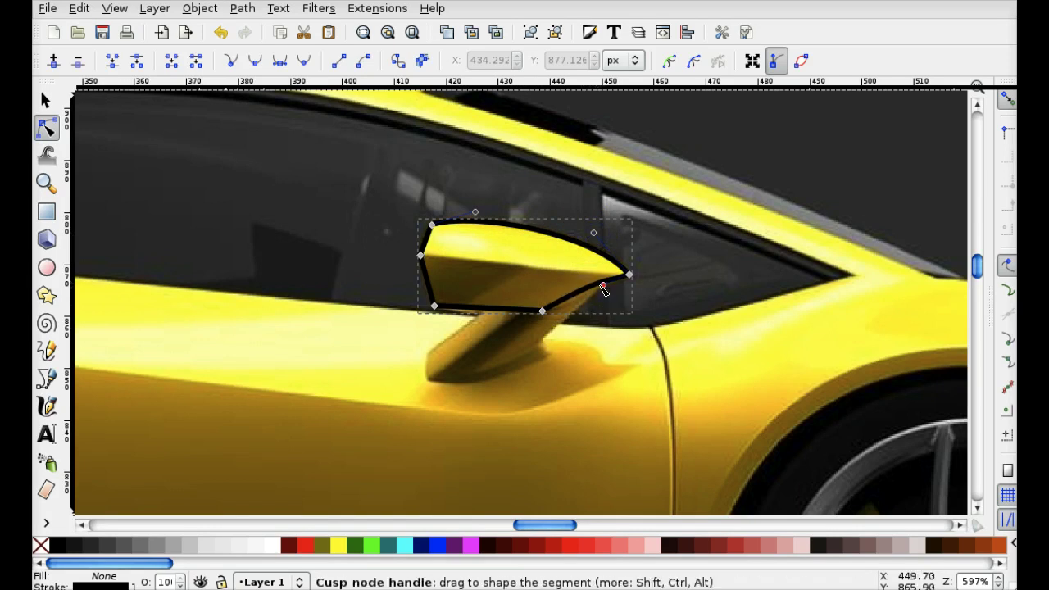
pyautogui.moveTo(603, 284)
pyautogui.mouseDown()
pyautogui.moveTo(554, 304)
pyautogui.moveTo(590, 320)
pyautogui.moveTo(595, 282)
pyautogui.mouseUp()
pyautogui.click(540, 312)
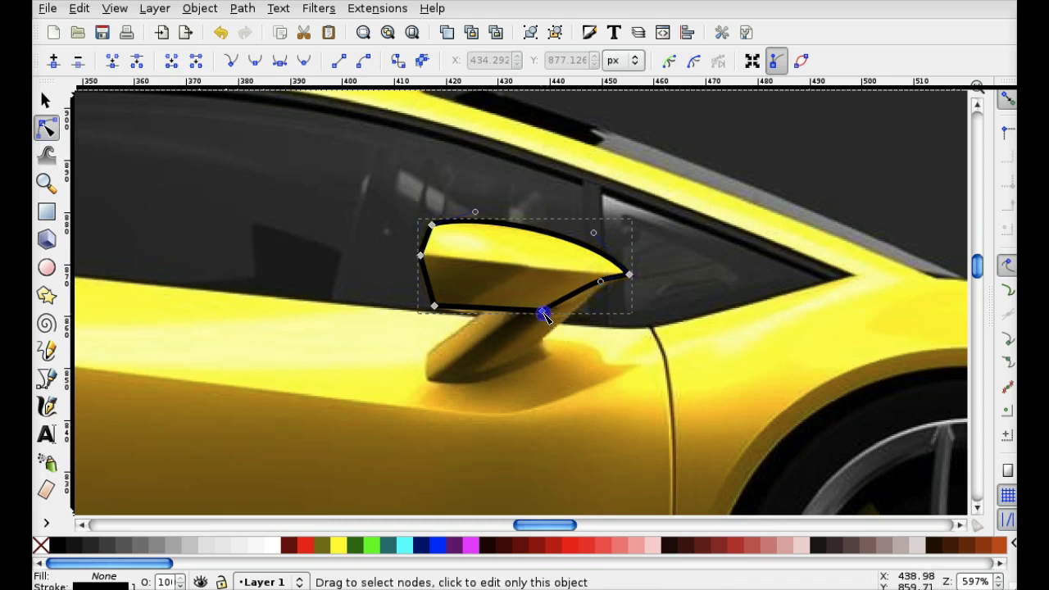
pyautogui.moveTo(614, 274); pyautogui.dragTo(588, 300)
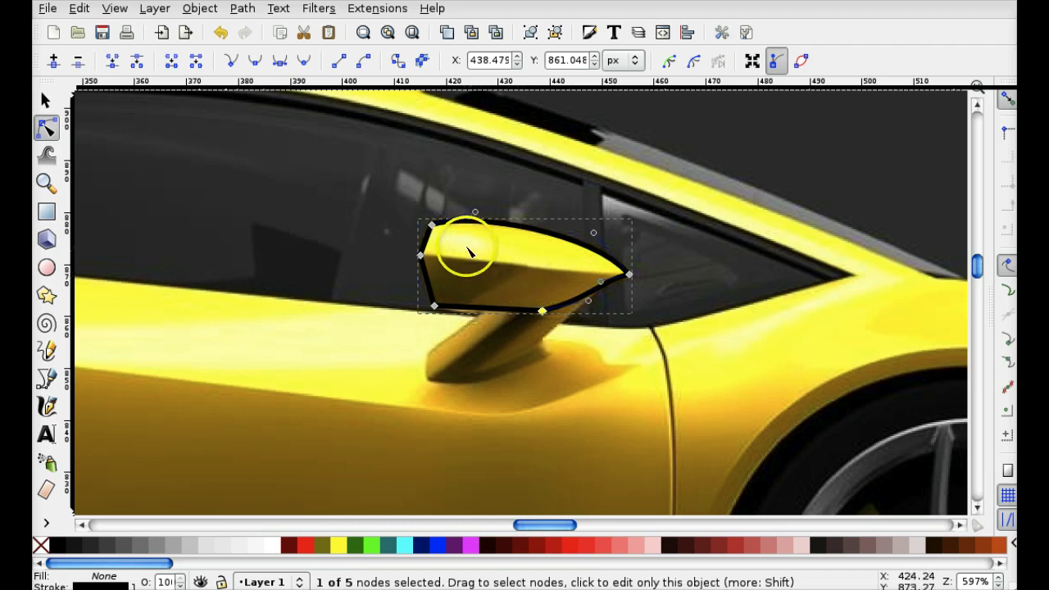
pyautogui.click(46, 100)
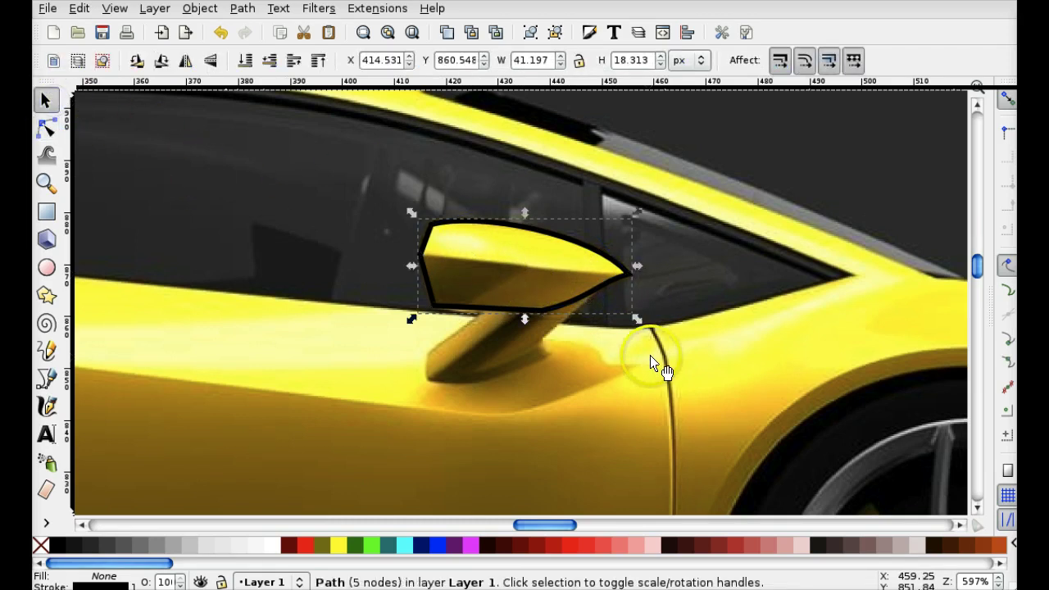
# Fill the mirror housing path with yellow and move it onto the matching place of the yellow body beside the page.
pyautogui.click(344, 537)
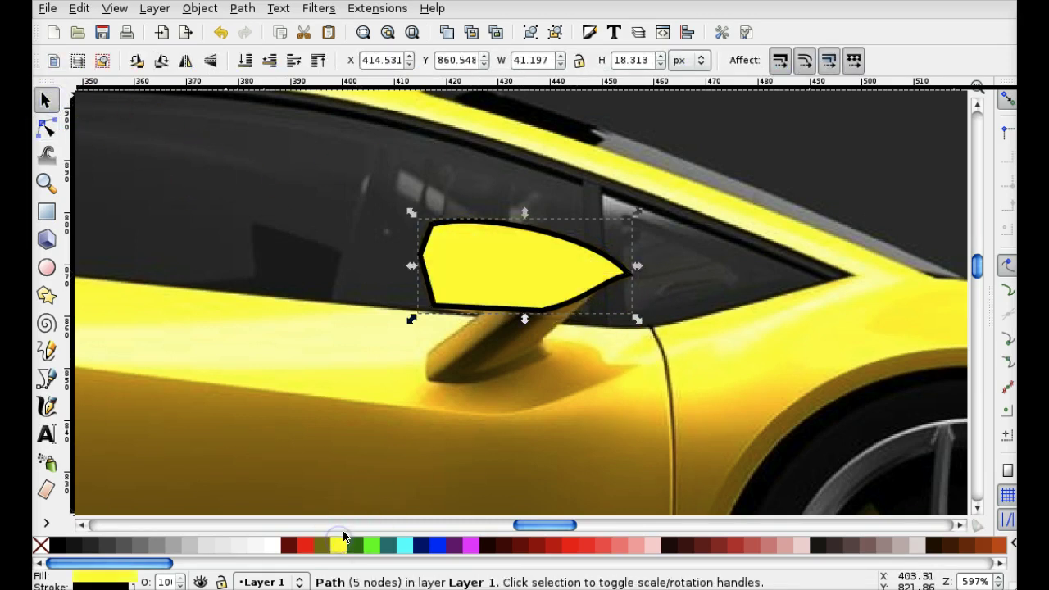
pyautogui.click(387, 32)
pyautogui.moveTo(347, 274); pyautogui.dragTo(816, 277)
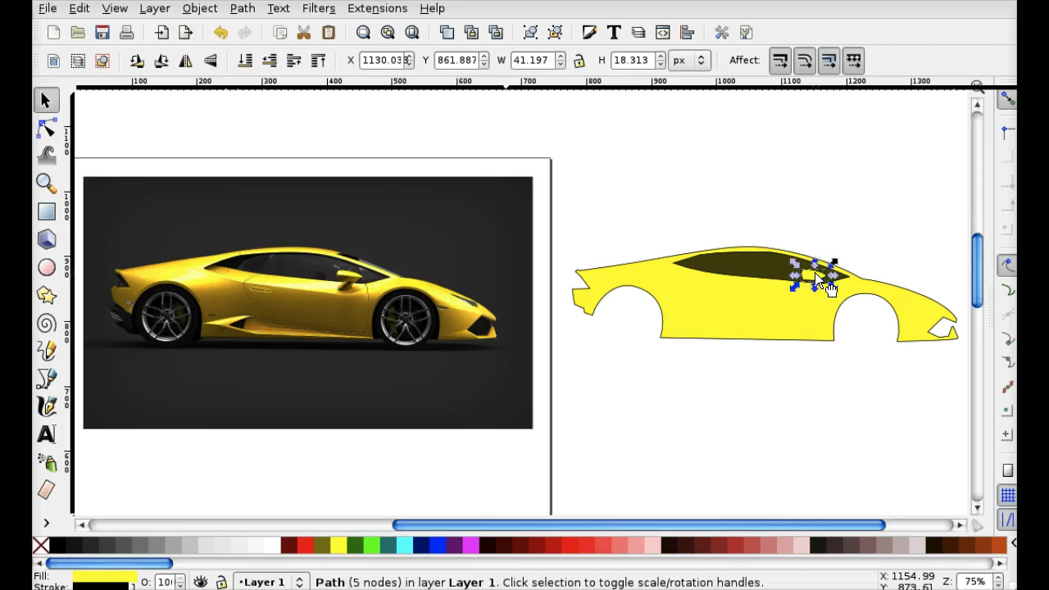
# Trace the side mirror's stalk in the photo as a closed five-node path reaching up into the housing area.
pyautogui.scroll(1, 353, 282)
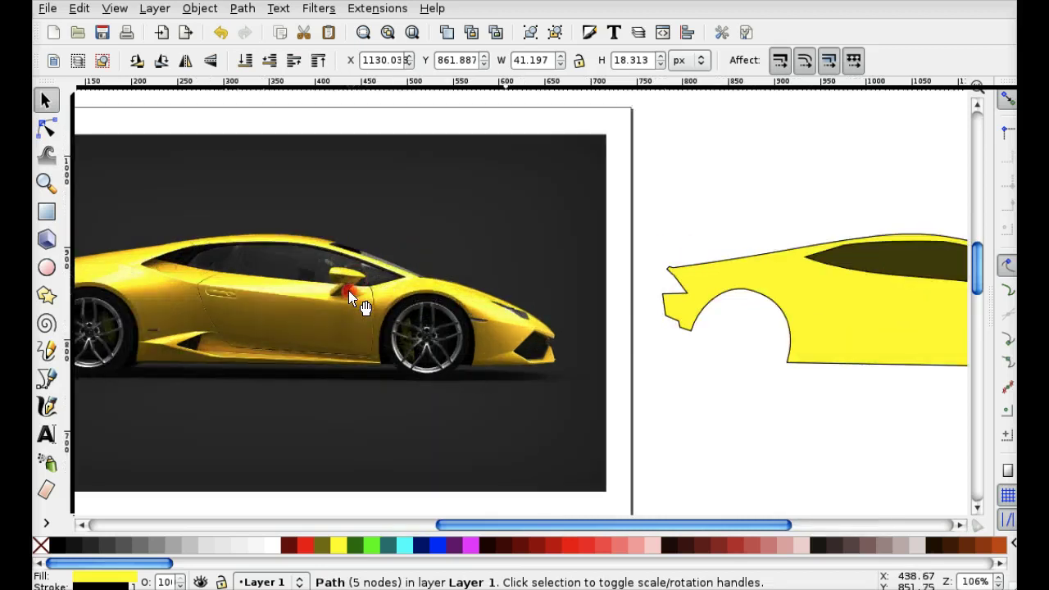
pyautogui.scroll(6, 352, 287)
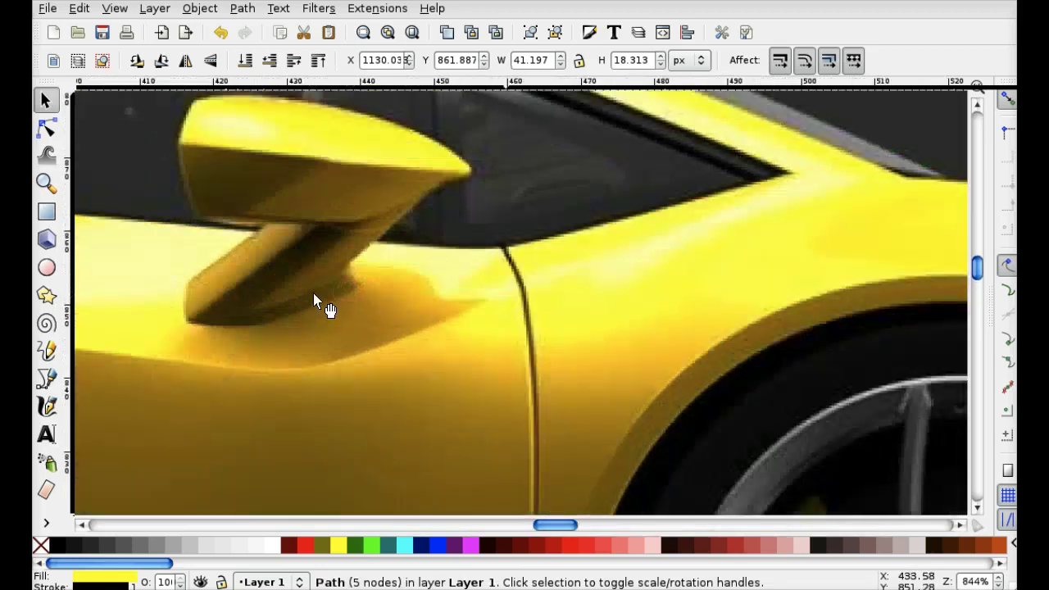
pyautogui.moveTo(313, 293); pyautogui.dragTo(577, 304)
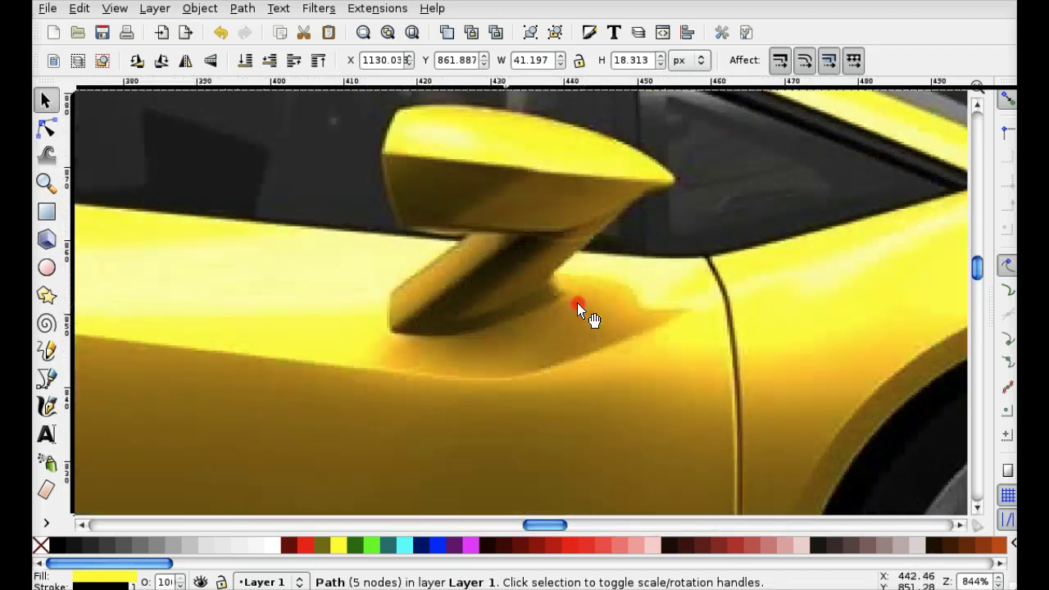
pyautogui.click(54, 381)
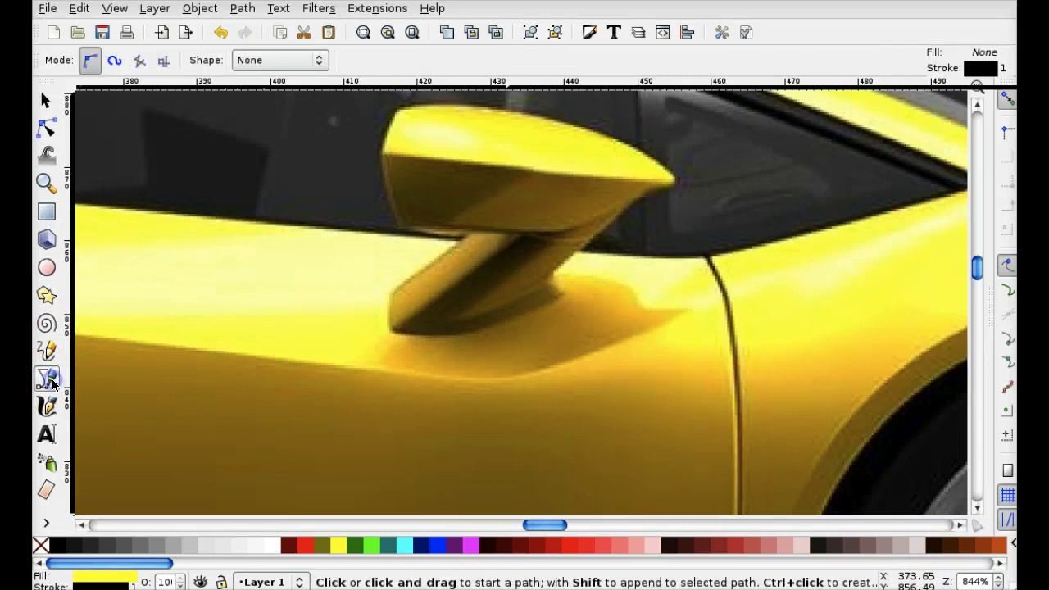
pyautogui.click(488, 217)
pyautogui.click(388, 294)
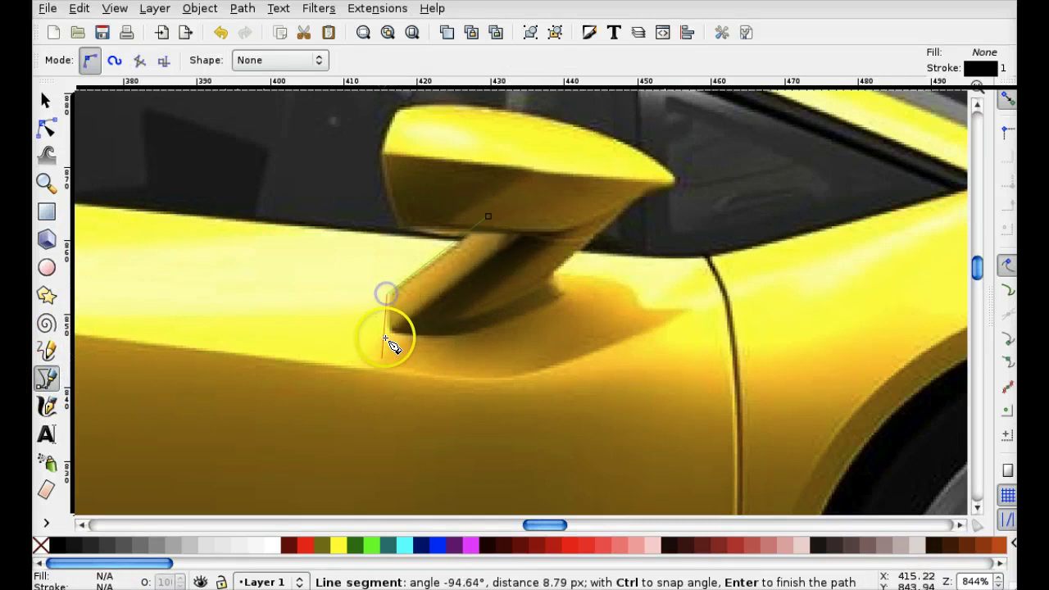
pyautogui.click(391, 329)
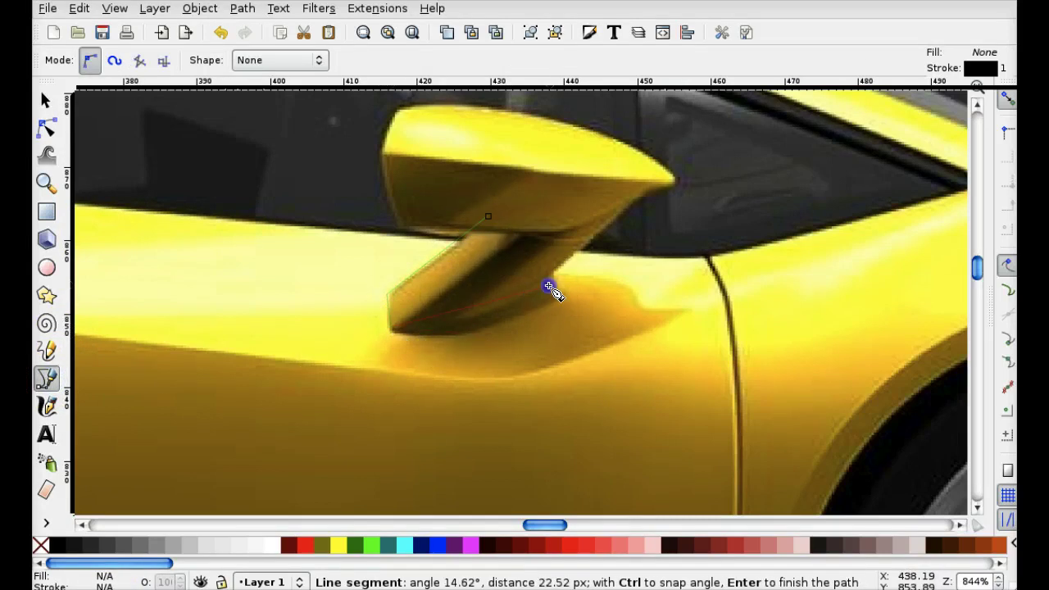
pyautogui.click(554, 286)
pyautogui.click(650, 187)
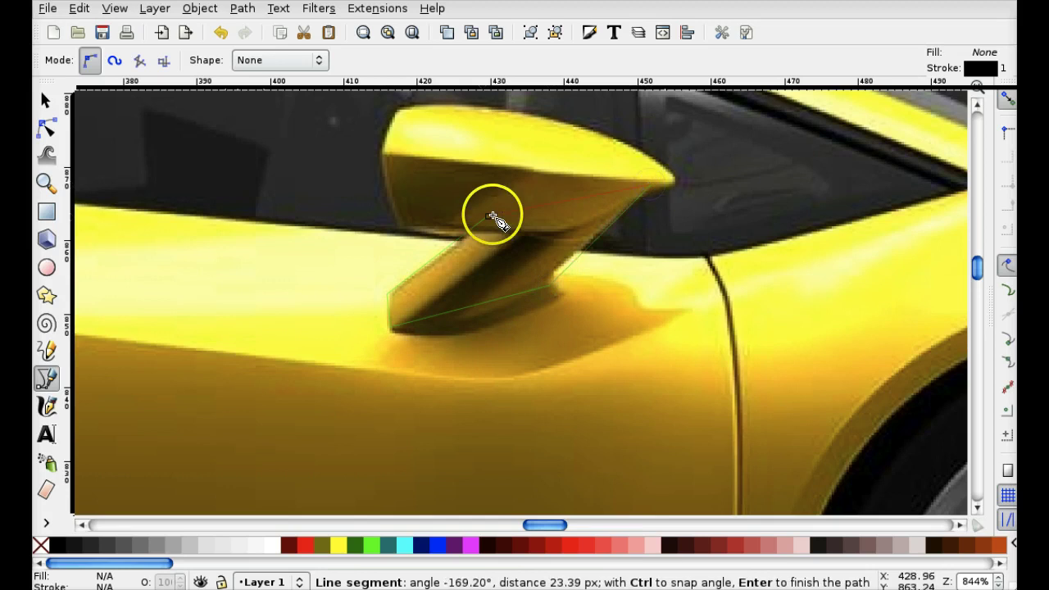
pyautogui.click(490, 218)
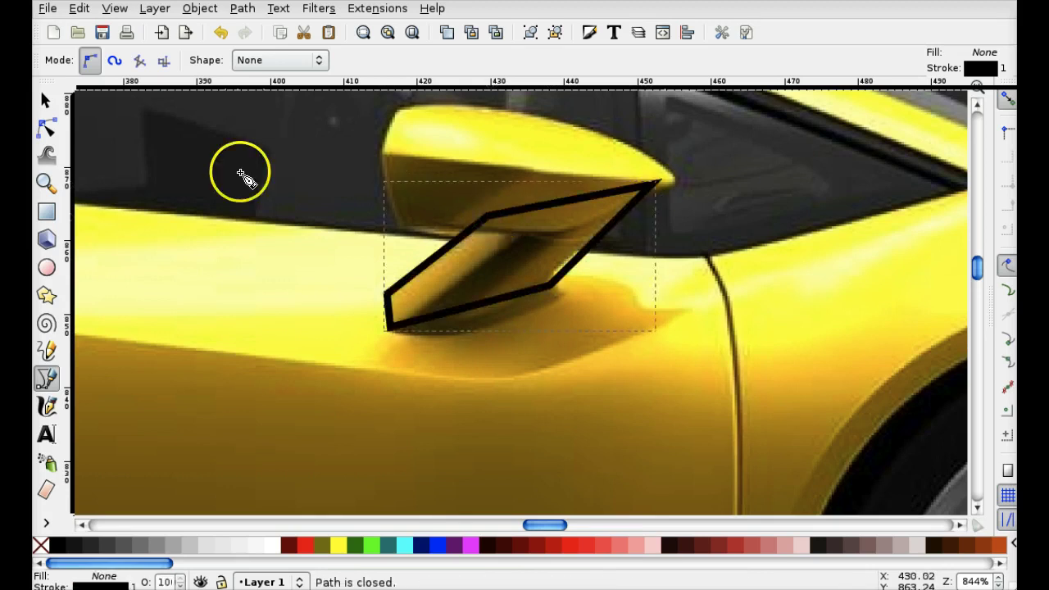
# Bend the stalk path's lower edge outward and its right edge slightly inward to match the photo, and fill it with yellow.
pyautogui.click(46, 128)
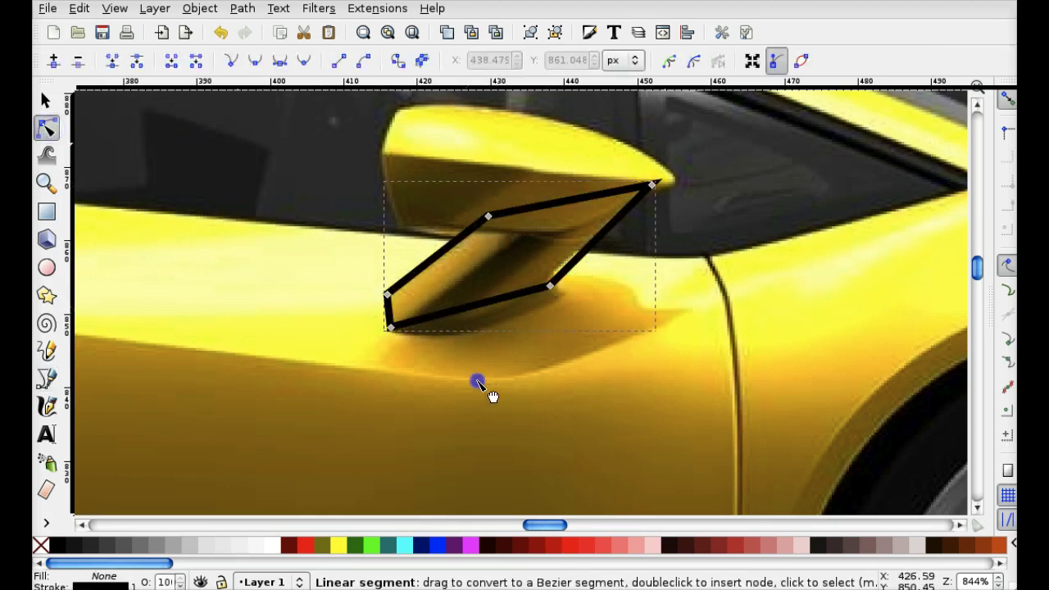
pyautogui.moveTo(477, 383); pyautogui.dragTo(481, 320)
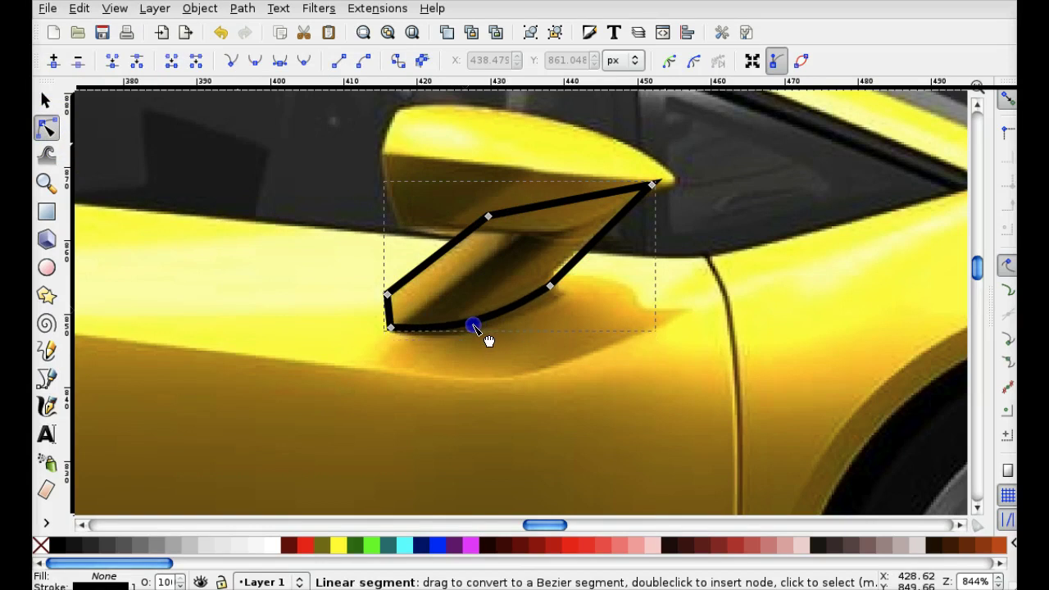
pyautogui.moveTo(587, 248); pyautogui.dragTo(578, 250)
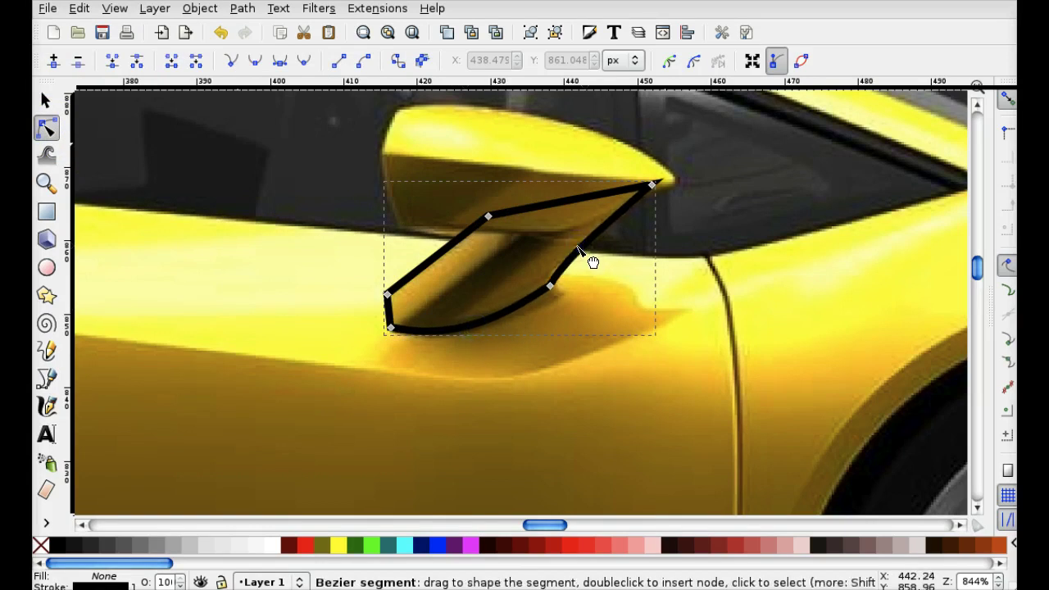
pyautogui.click(335, 545)
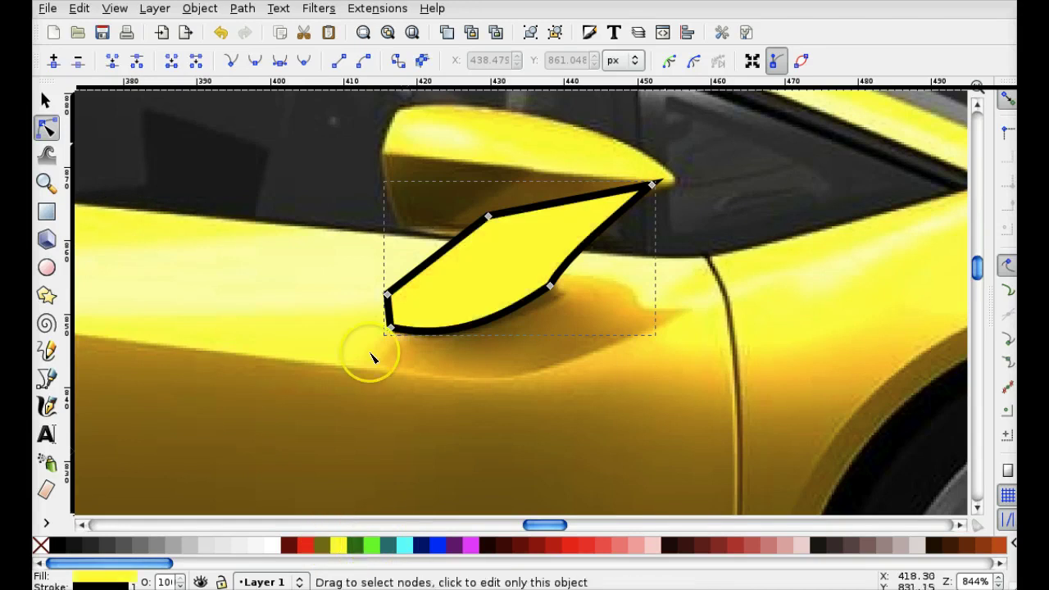
# Move the stalk path under the mirror on the yellow body beside the page, lower it behind the housing, and deselect it.
pyautogui.click(45, 100)
pyautogui.click(387, 32)
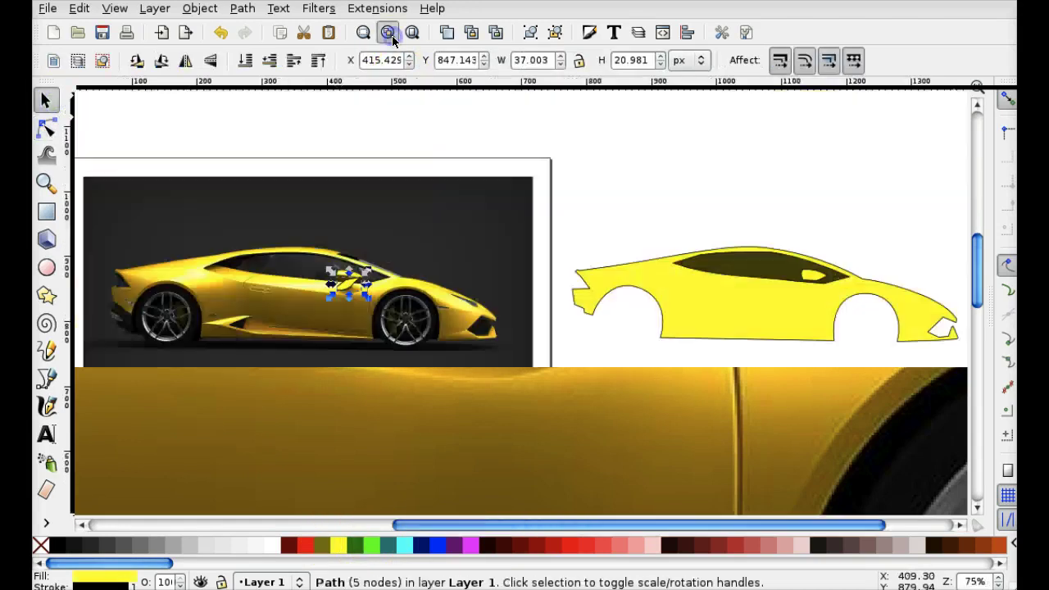
pyautogui.moveTo(345, 285)
pyautogui.mouseDown()
pyautogui.moveTo(688, 303)
pyautogui.moveTo(821, 296)
pyautogui.moveTo(817, 288)
pyautogui.moveTo(808, 339)
pyautogui.moveTo(817, 292)
pyautogui.mouseUp()
pyautogui.keyDown('ctrl'); pyautogui.scroll(5, 815, 282); pyautogui.keyUp('ctrl')
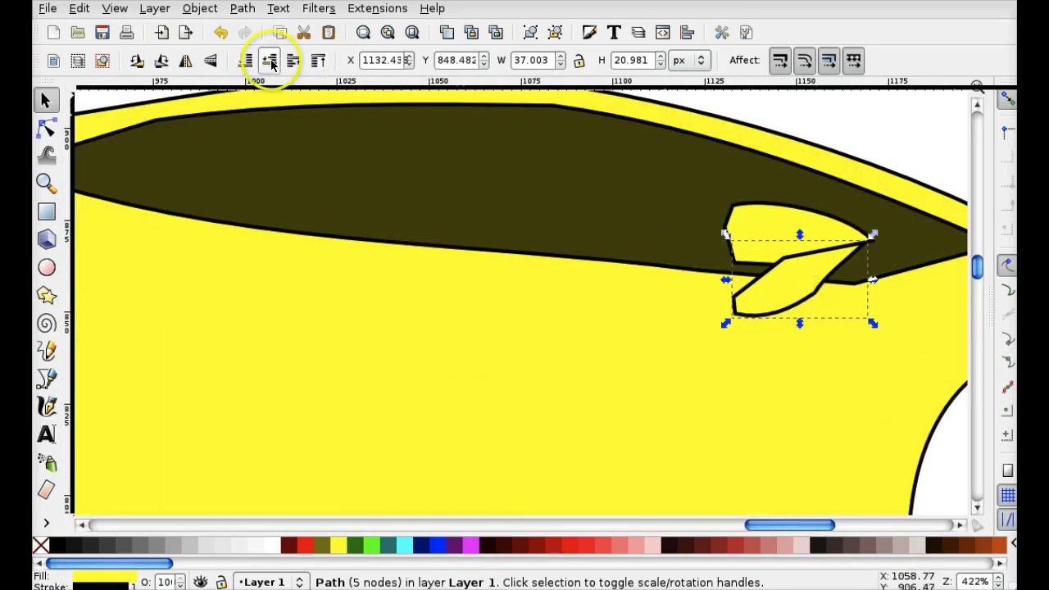
pyautogui.click(383, 33)
pyautogui.click(621, 366)
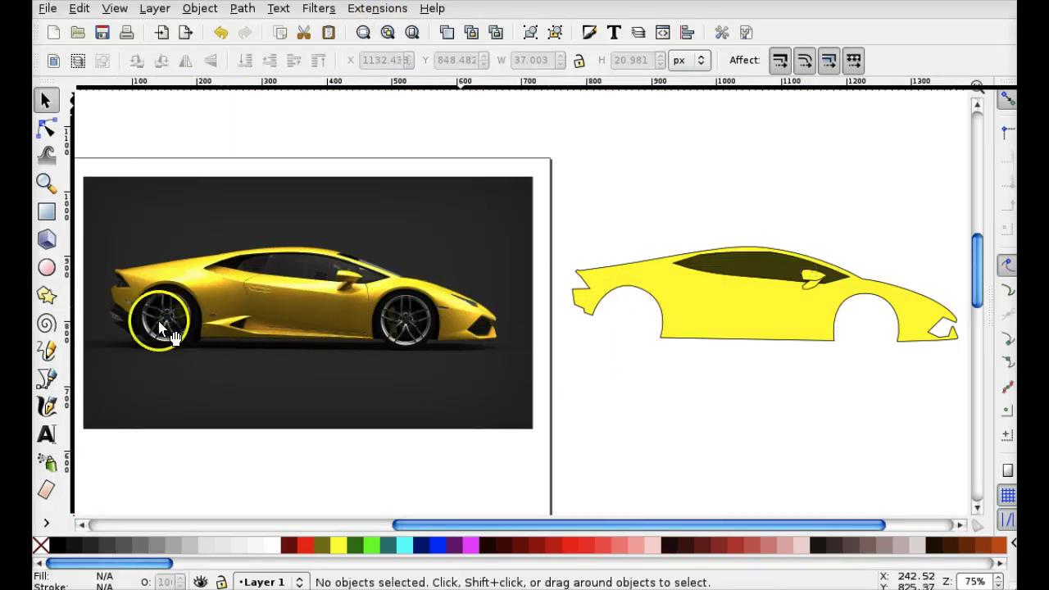
# Start a straight-segment path on the rear wheel in the photo, following the upper-left spoke's upper edge from the rim to the fork near the hub.
pyautogui.keyDown('ctrl'); pyautogui.scroll(1, 163, 326); pyautogui.keyUp('ctrl')
pyautogui.keyDown('ctrl'); pyautogui.scroll(3, 158, 324); pyautogui.keyUp('ctrl')
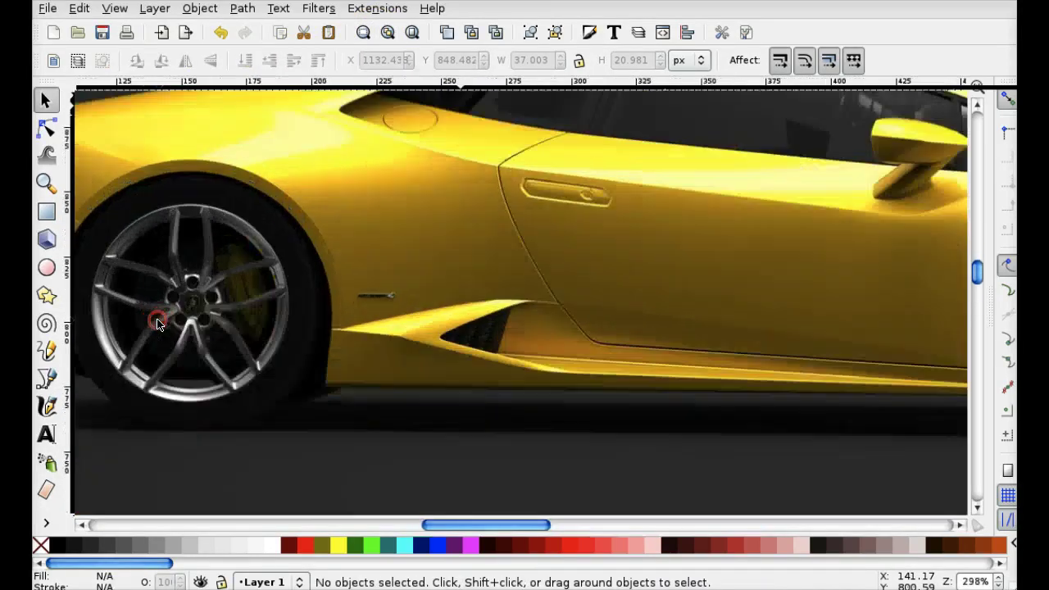
pyautogui.moveTo(224, 307); pyautogui.dragTo(461, 323)
pyautogui.keyDown('ctrl'); pyautogui.scroll(1, 440, 317); pyautogui.keyUp('ctrl')
pyautogui.keyDown('ctrl'); pyautogui.scroll(1, 443, 322); pyautogui.keyUp('ctrl')
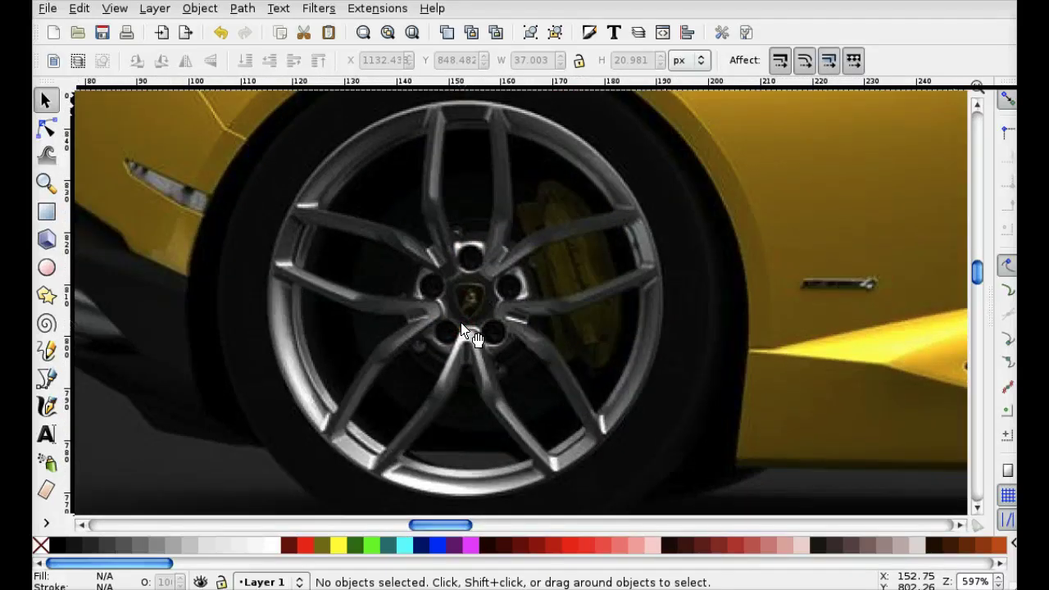
pyautogui.press('ctrl')
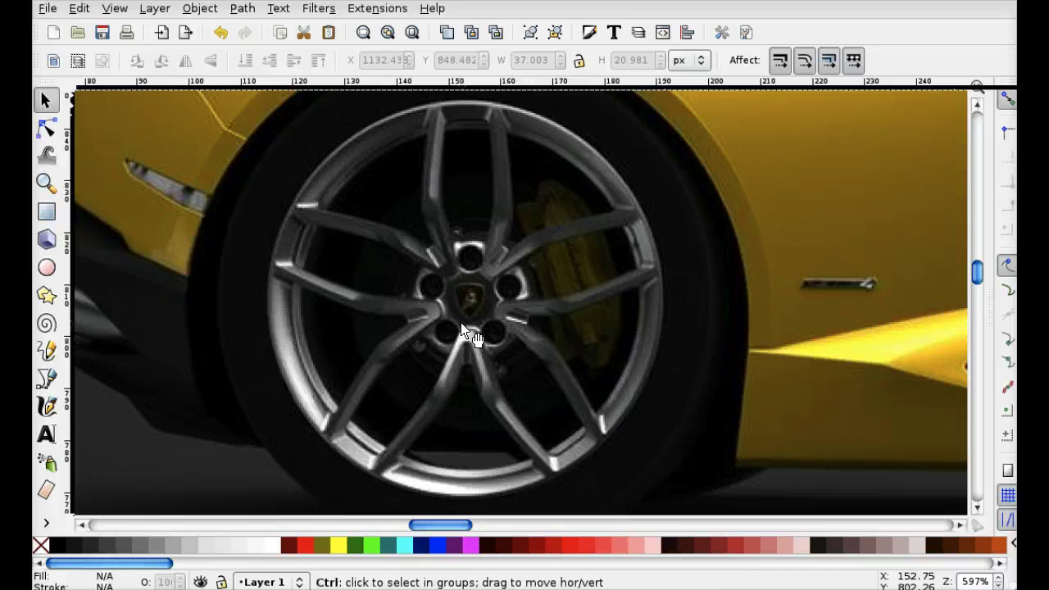
pyautogui.click(456, 302)
pyautogui.click(47, 270)
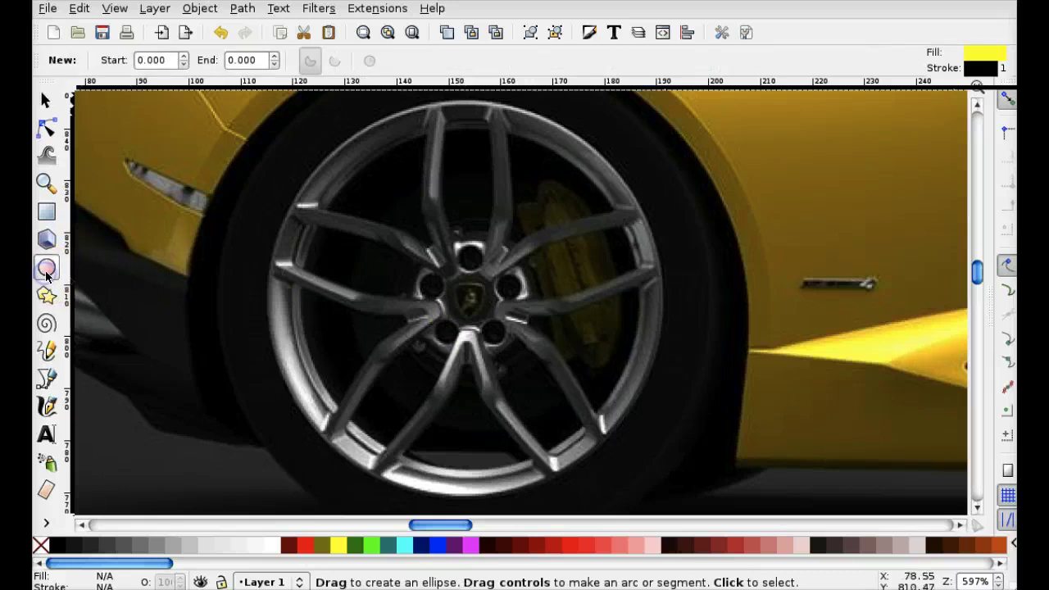
pyautogui.click(46, 378)
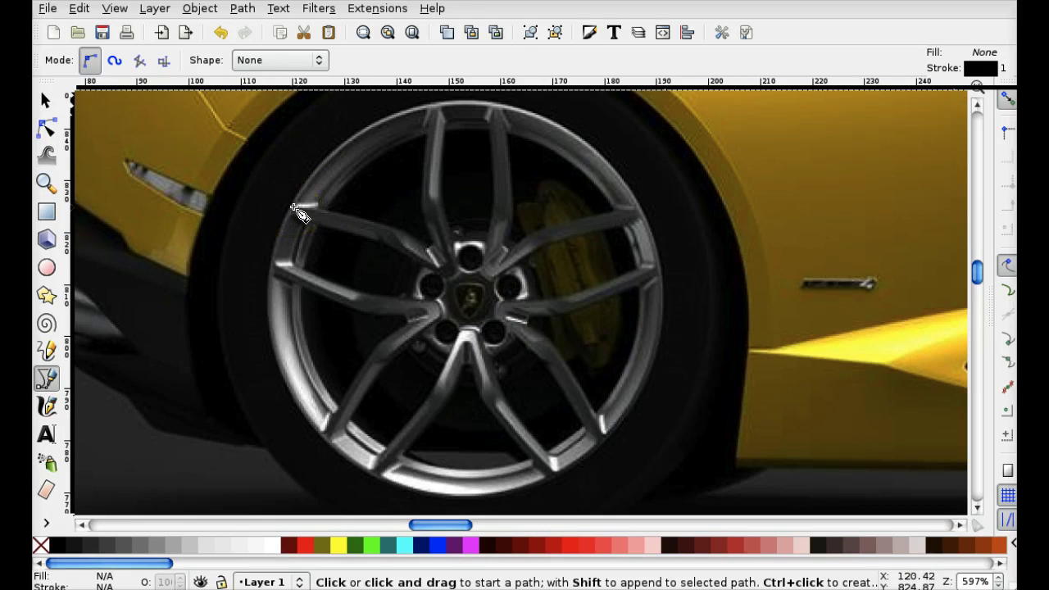
pyautogui.click(294, 208)
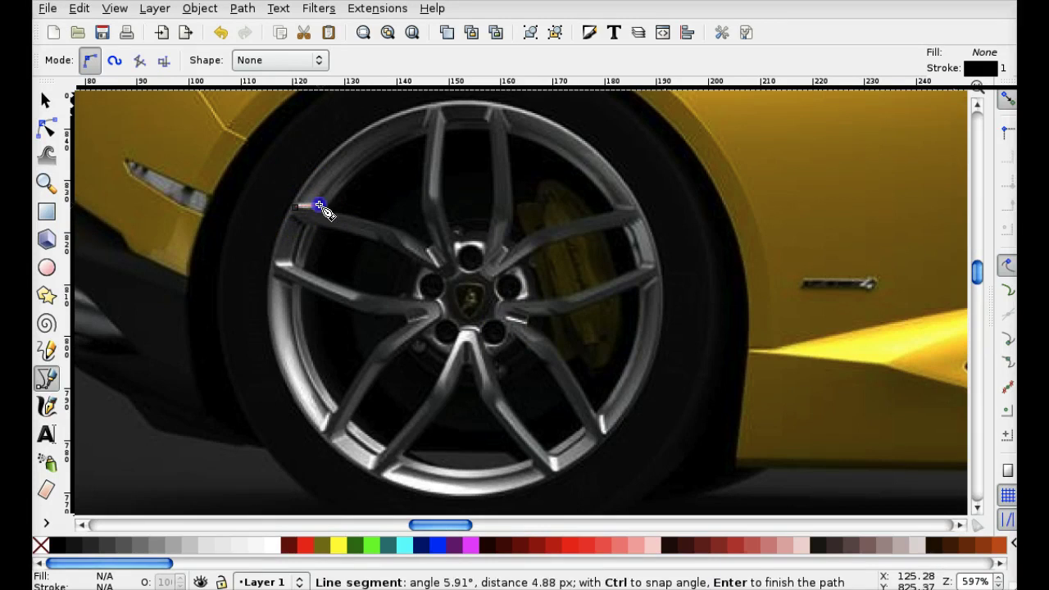
pyautogui.click(401, 230)
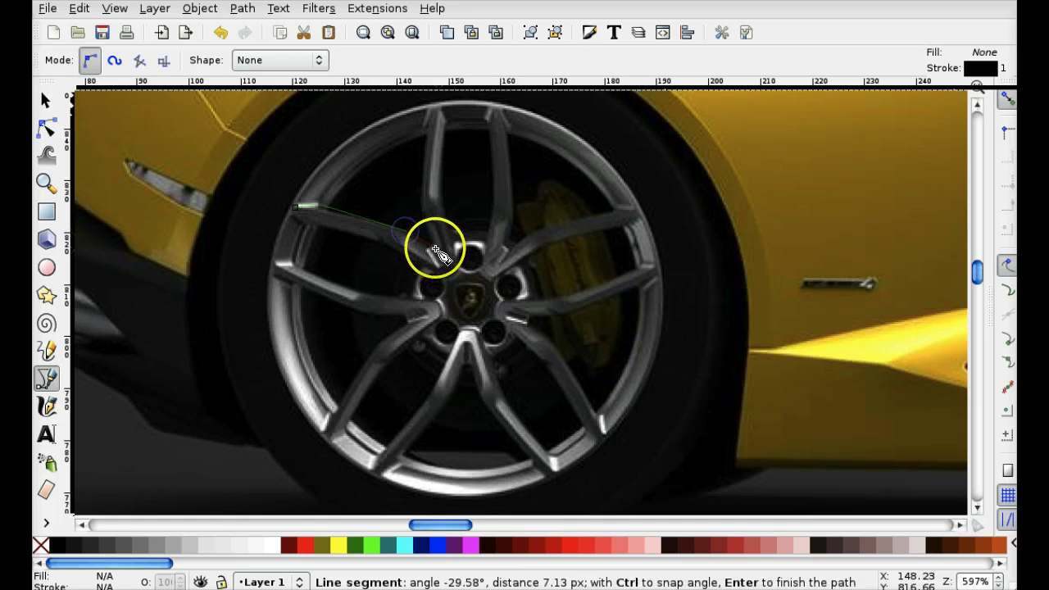
pyautogui.click(432, 248)
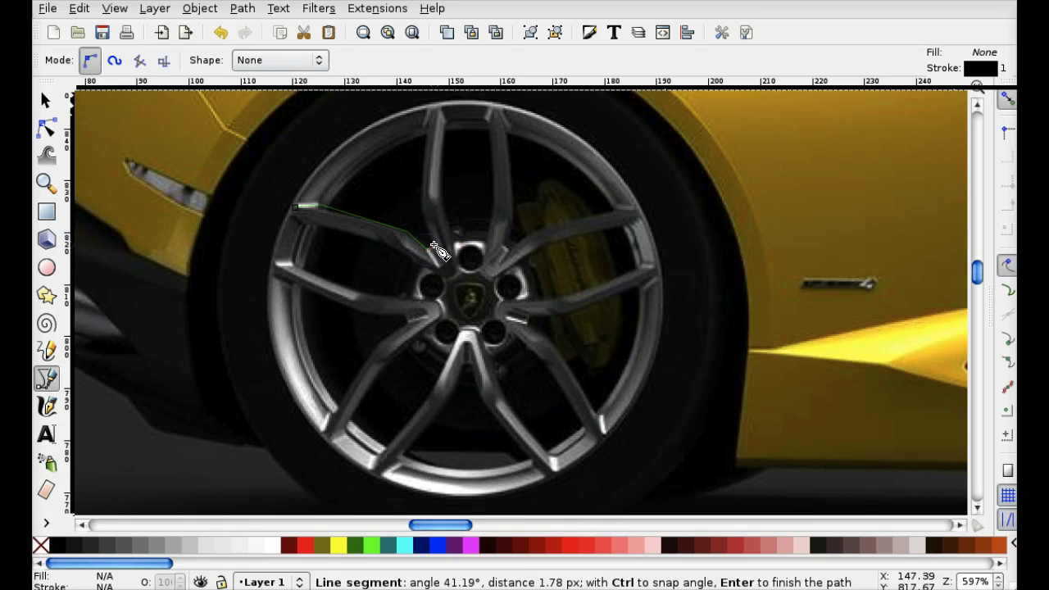
pyautogui.click(445, 264)
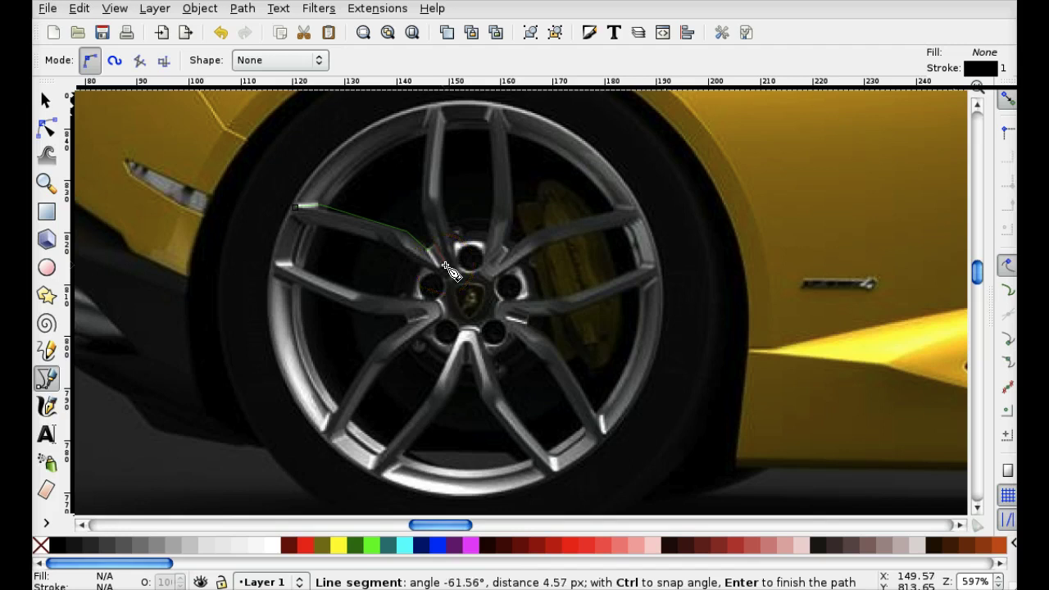
# Continue the path around the adjoining vertical spoke and back along the left spoke's lower edge, close it, and fill it with 50% Gray.
pyautogui.click(421, 194)
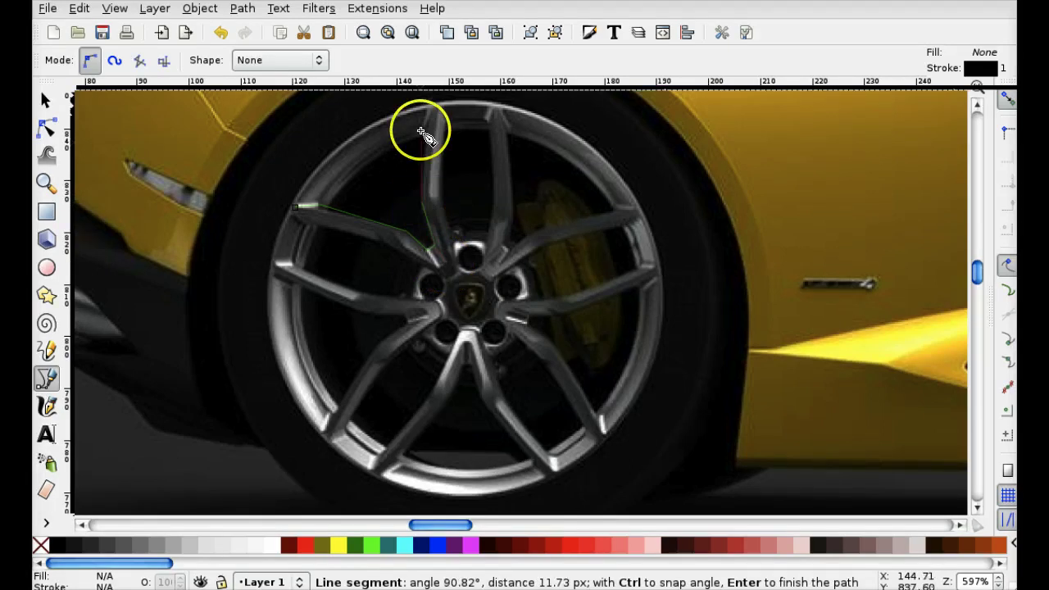
pyautogui.click(427, 123)
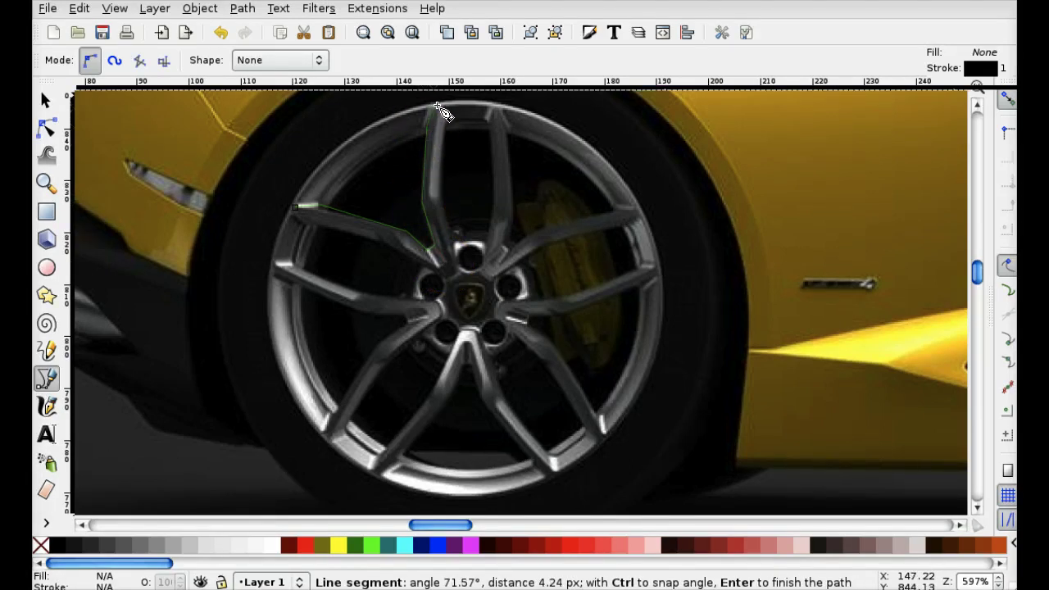
pyautogui.click(437, 105)
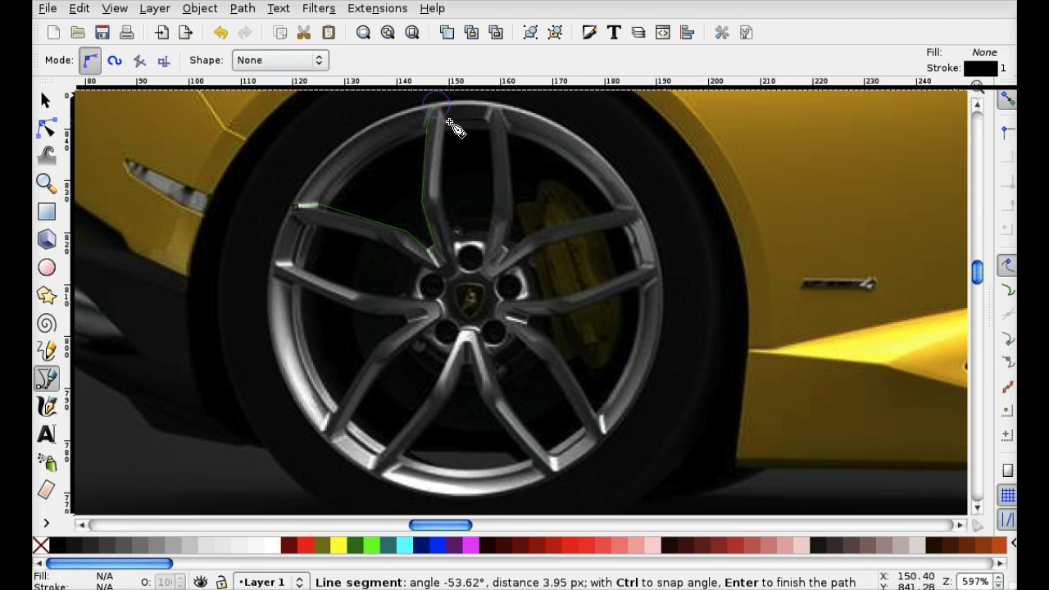
pyautogui.click(440, 196)
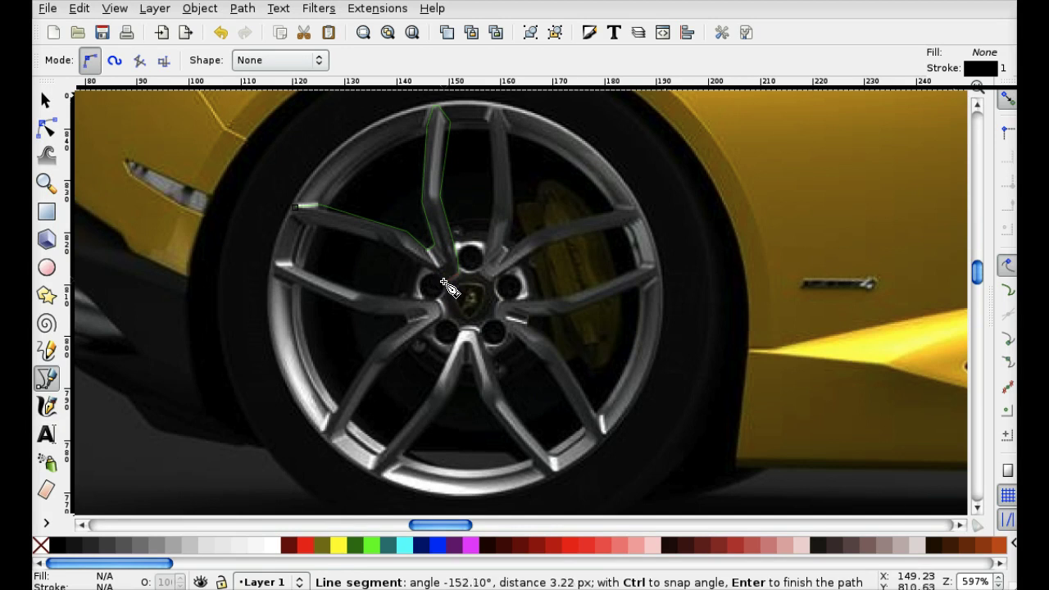
pyautogui.click(389, 246)
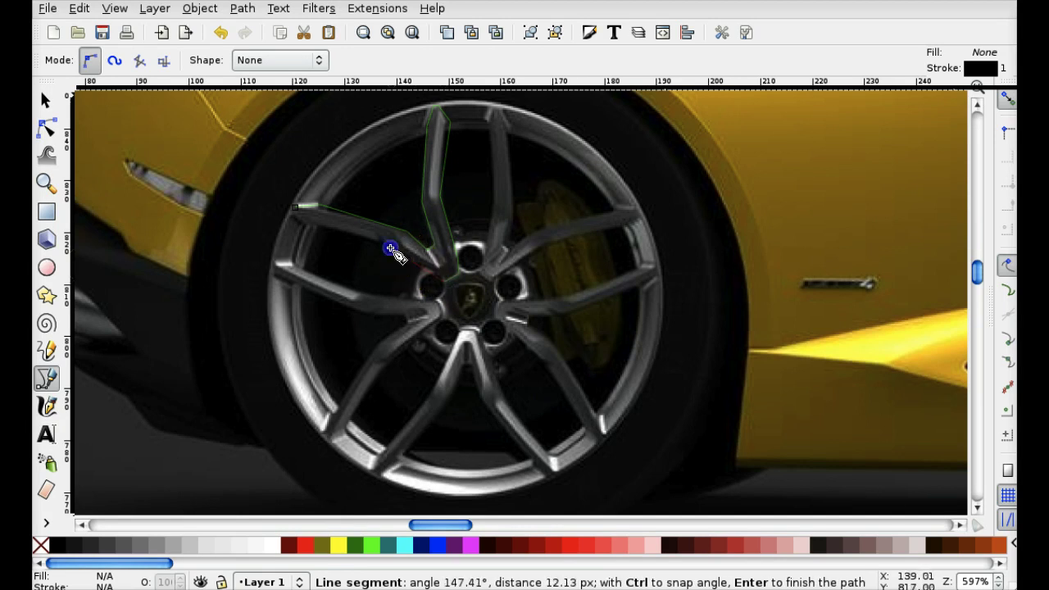
pyautogui.click(303, 225)
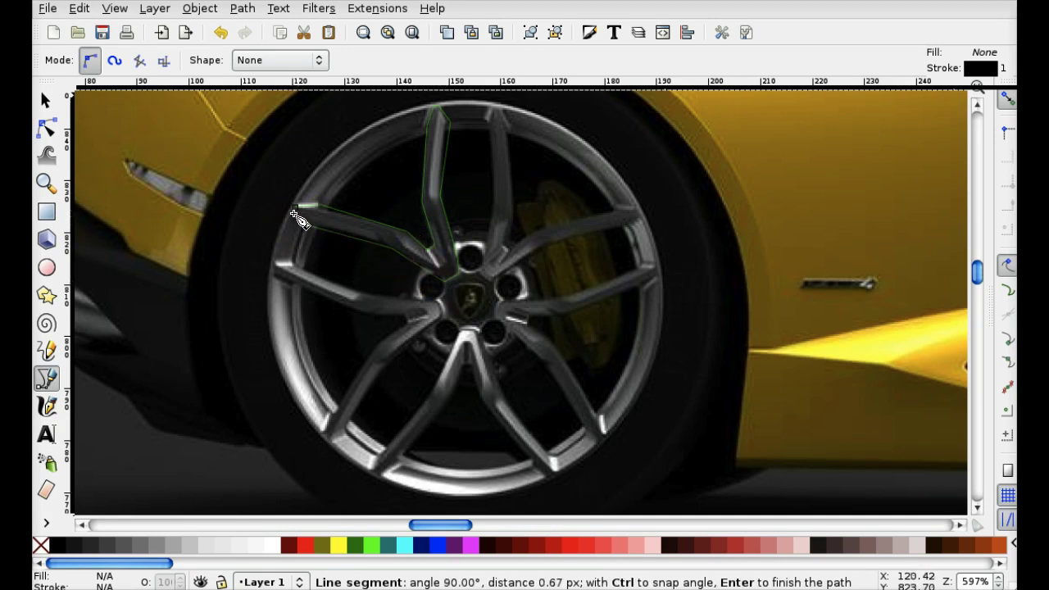
pyautogui.click(295, 206)
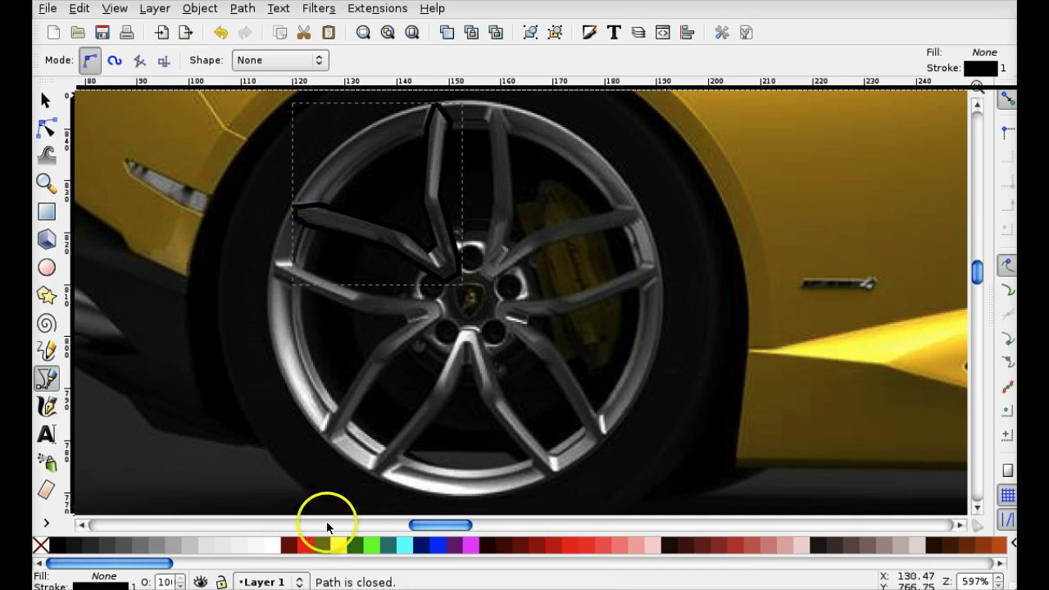
pyautogui.click(172, 545)
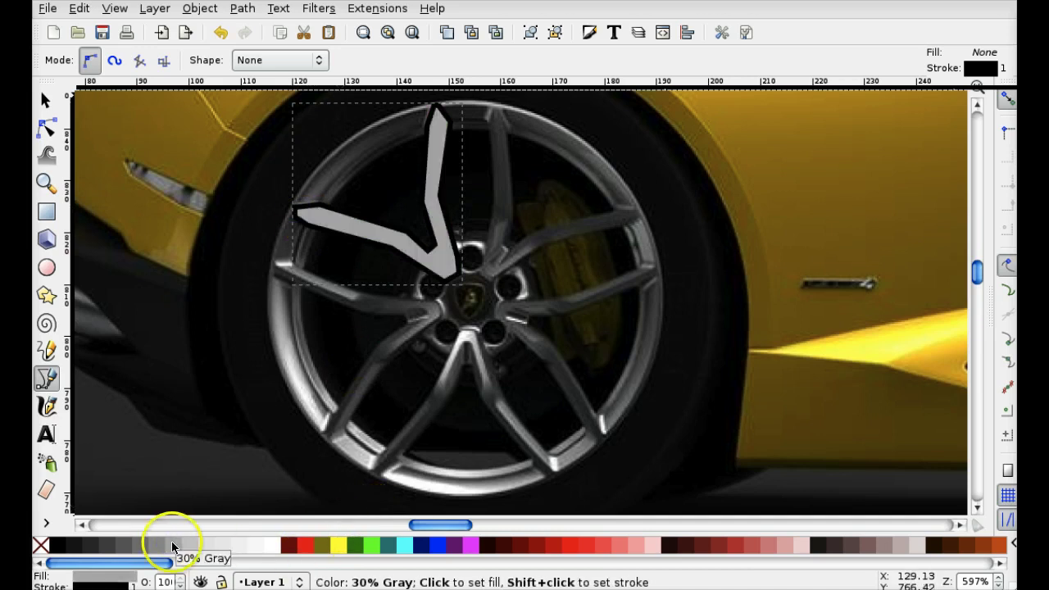
pyautogui.click(145, 544)
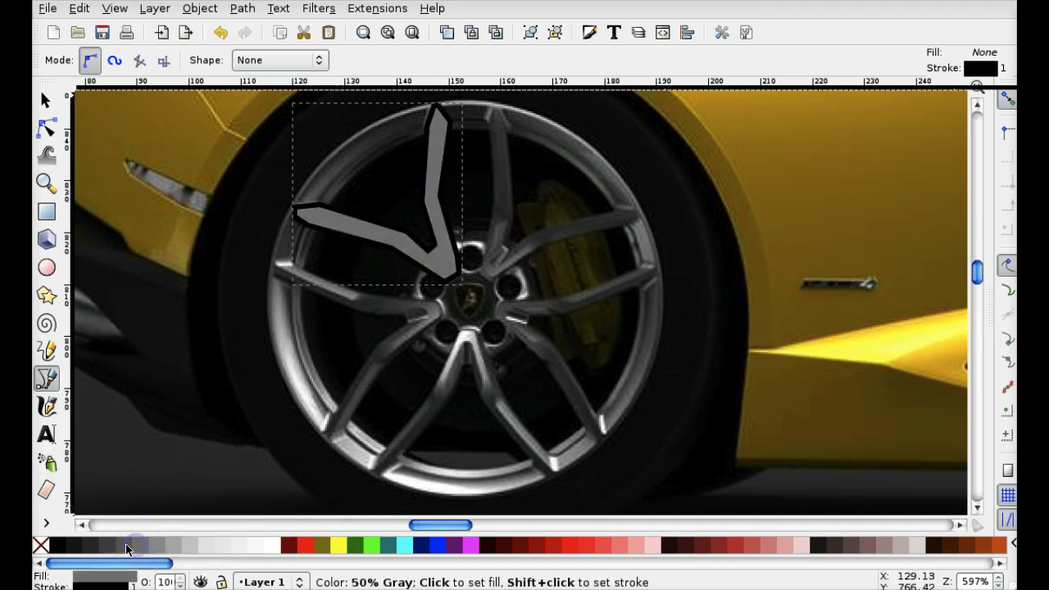
# Fill the upper-left spoke path on the rear wheel with a darker gray and select the whole path.
pyautogui.click(127, 547)
pyautogui.click(323, 208)
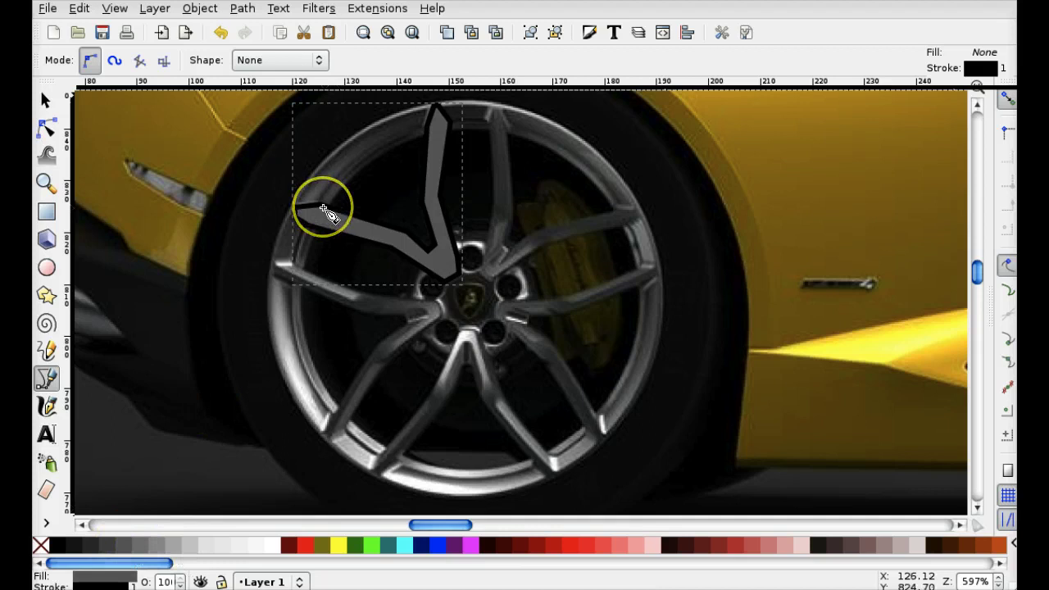
pyautogui.click(43, 101)
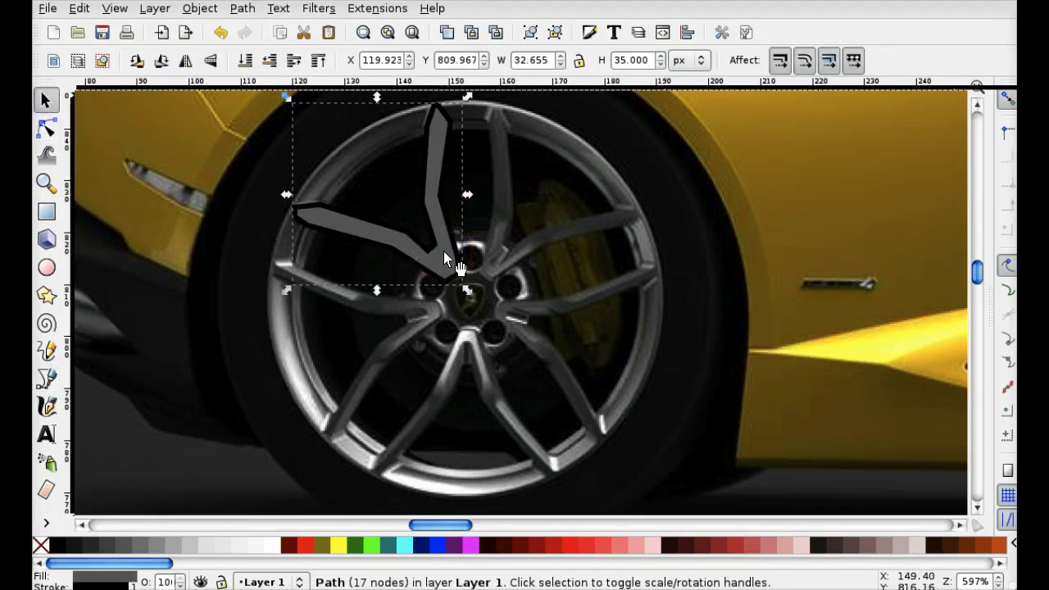
# Duplicate the spoke path and rotate and move the copy onto the wheel's upper-right spoke pair.
pyautogui.rightClick(442, 260)
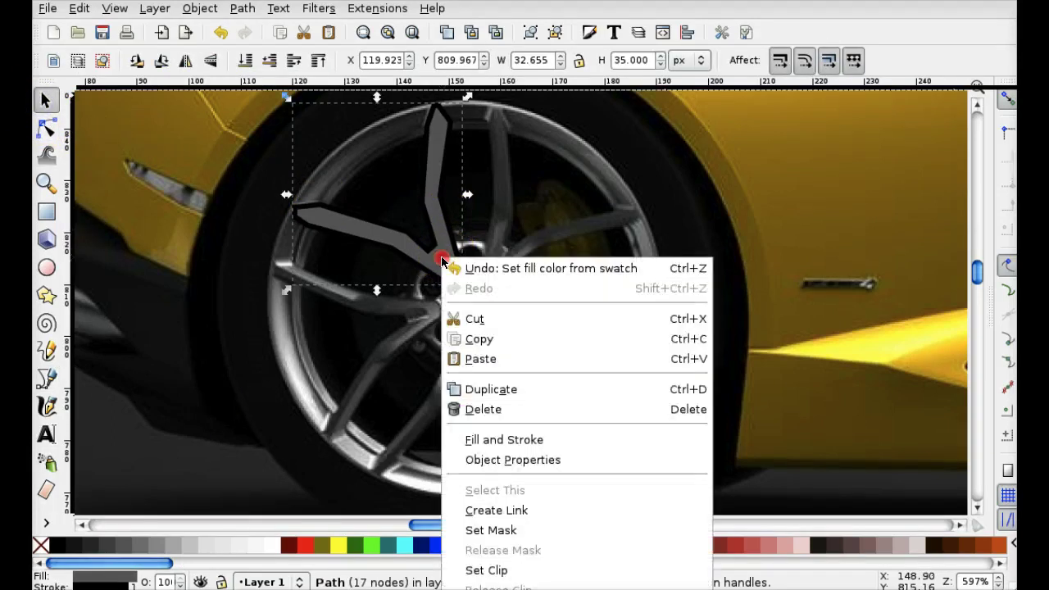
pyautogui.click(484, 391)
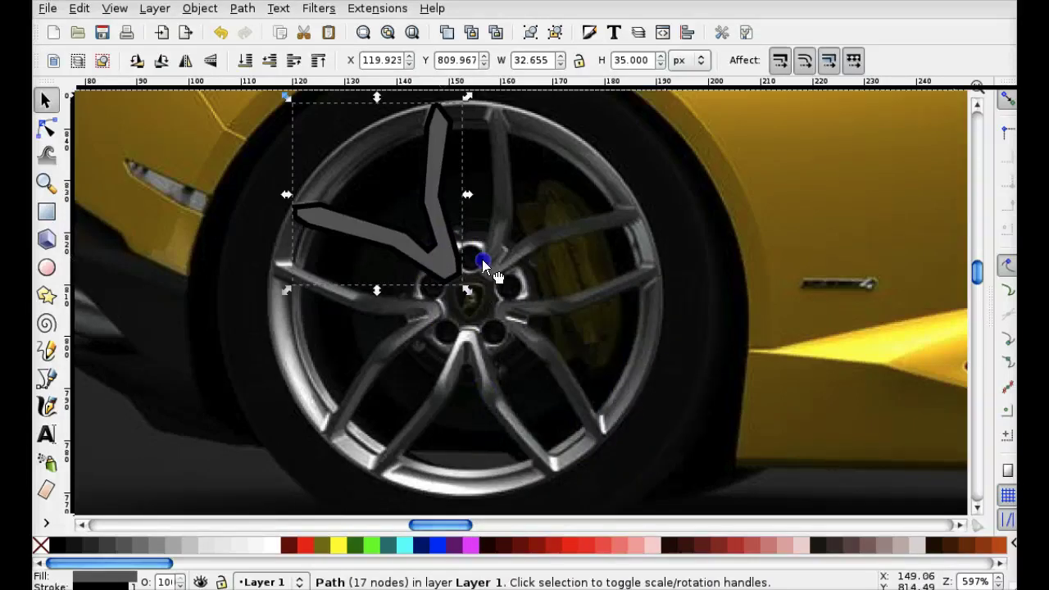
pyautogui.moveTo(483, 262); pyautogui.dragTo(429, 386)
pyautogui.click(609, 276)
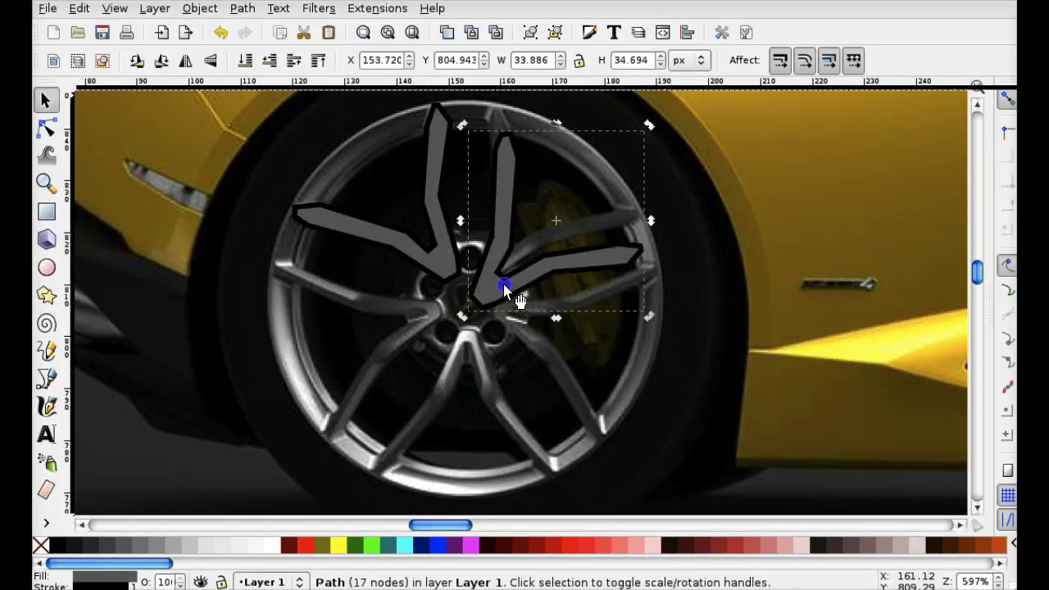
pyautogui.moveTo(504, 289); pyautogui.dragTo(519, 249)
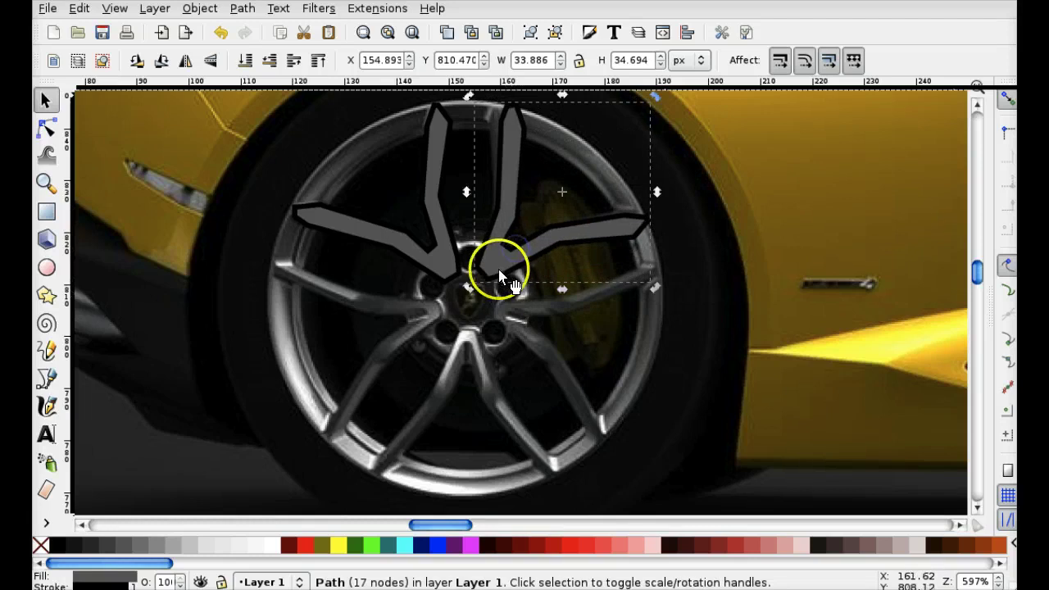
pyautogui.moveTo(470, 286); pyautogui.dragTo(511, 267)
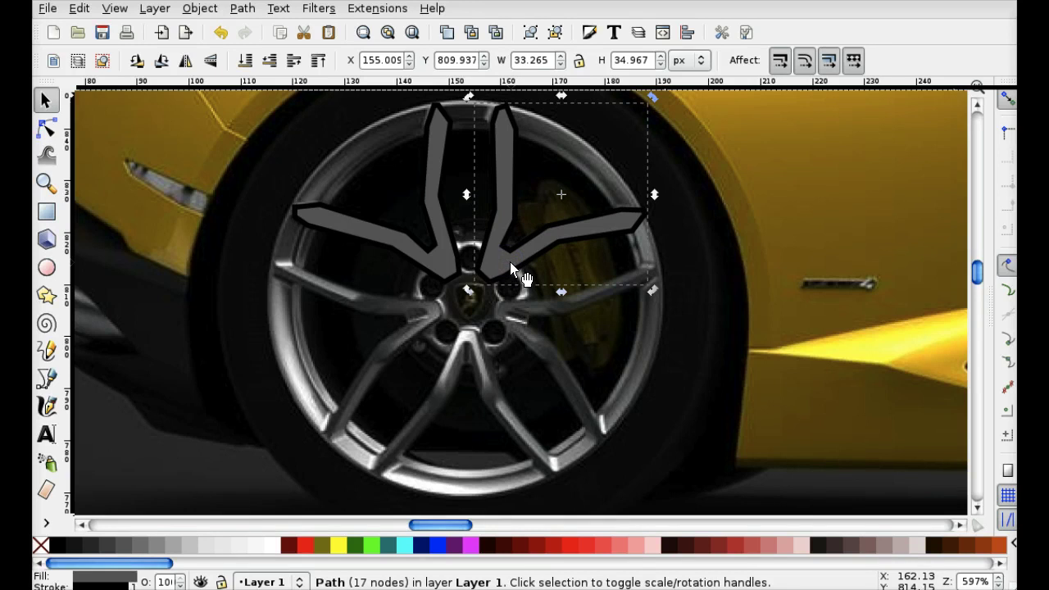
# Duplicate the upper-right spoke path, place the copy farther out to the lower right, and move its rotation center to the fork tip.
pyautogui.rightClick(511, 269)
pyautogui.click(536, 394)
pyautogui.moveTo(519, 278); pyautogui.dragTo(608, 362)
pyautogui.click(662, 287)
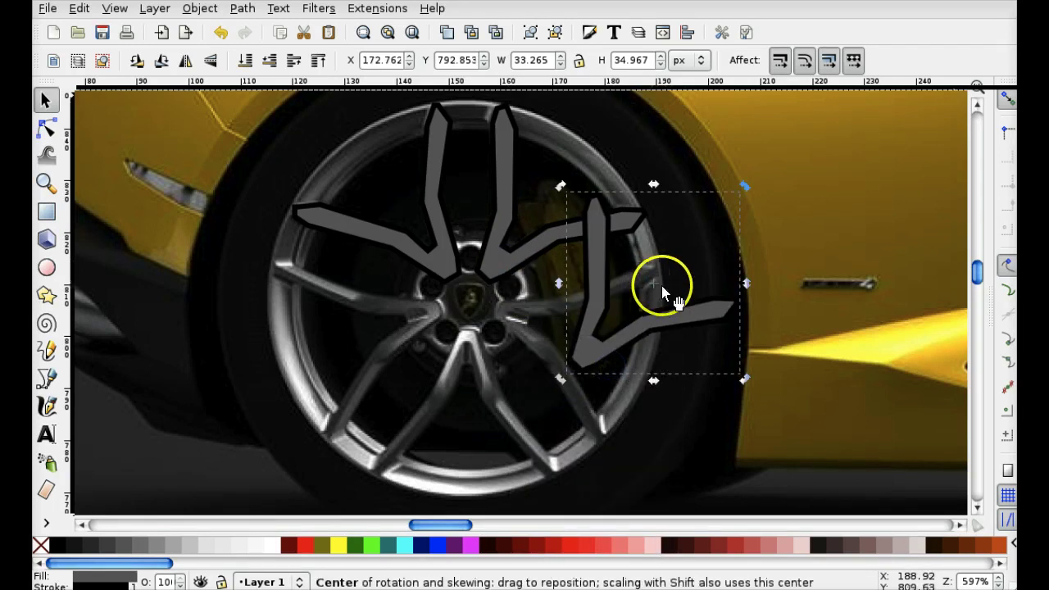
pyautogui.moveTo(632, 318); pyautogui.dragTo(582, 363)
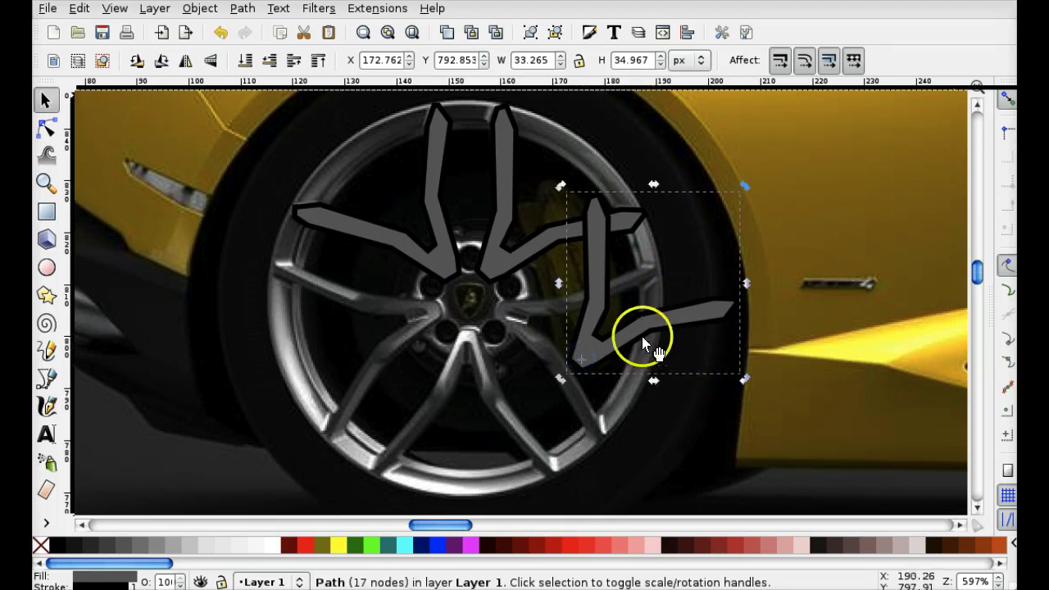
# Rotate the copy clockwise about its fork tip and fit it over the lower-right spoke pair in the photo.
pyautogui.moveTo(615, 323); pyautogui.dragTo(585, 305)
pyautogui.click(585, 304)
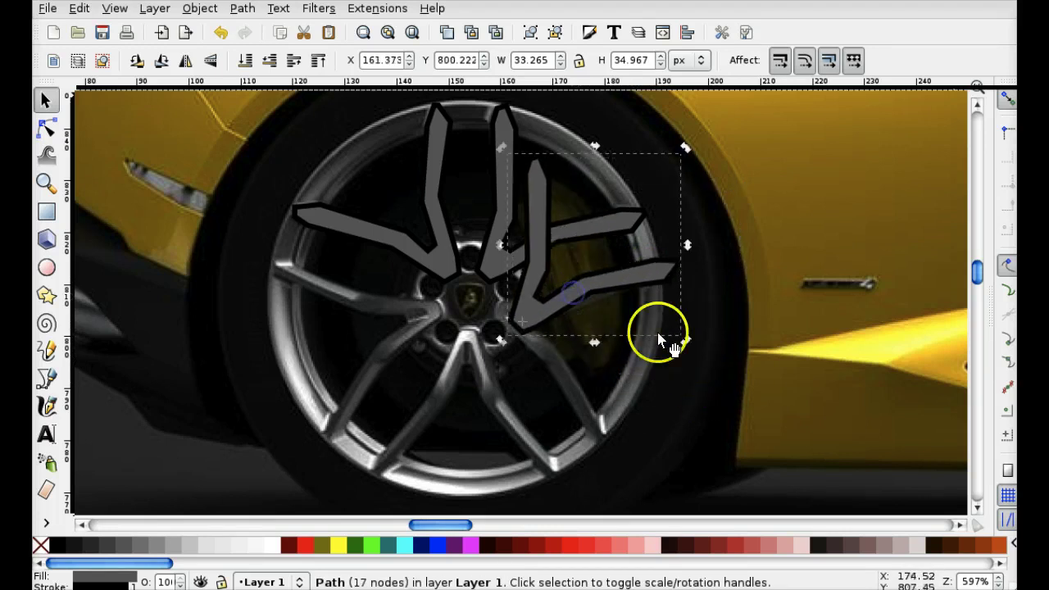
pyautogui.moveTo(702, 380); pyautogui.dragTo(529, 464)
pyautogui.moveTo(571, 399)
pyautogui.mouseDown()
pyautogui.moveTo(574, 382)
pyautogui.moveTo(560, 390)
pyautogui.mouseUp()
pyautogui.moveTo(685, 469); pyautogui.dragTo(709, 420)
pyautogui.moveTo(611, 435); pyautogui.dragTo(605, 434)
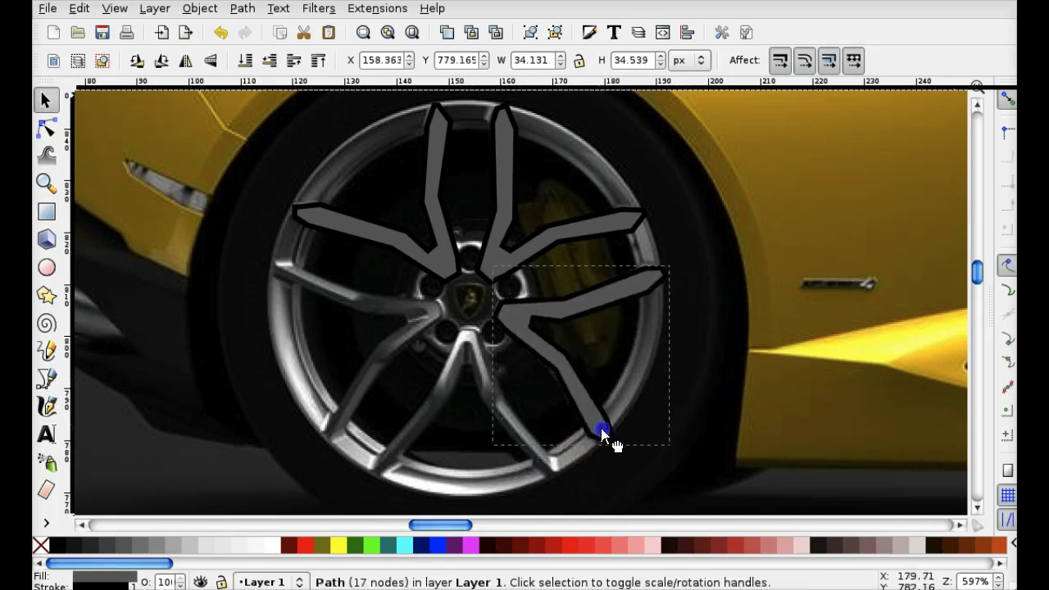
pyautogui.moveTo(676, 445); pyautogui.dragTo(674, 447)
pyautogui.moveTo(597, 419); pyautogui.dragTo(593, 418)
pyautogui.moveTo(513, 265); pyautogui.dragTo(506, 264)
# Duplicate the lower-right spoke path and rotate and move the copy onto the wheel's bottom spoke pair.
pyautogui.rightClick(526, 330)
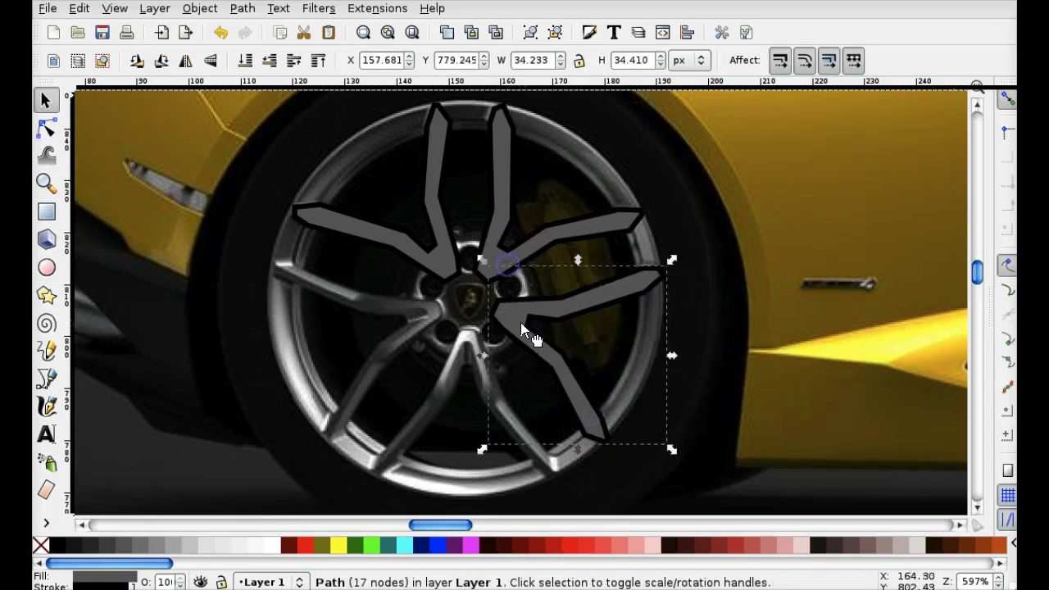
pyautogui.moveTo(573, 385); pyautogui.dragTo(560, 408)
pyautogui.moveTo(653, 283); pyautogui.dragTo(565, 502)
pyautogui.moveTo(536, 467); pyautogui.dragTo(492, 422)
# Duplicate the bottom spoke path, rotate and fit the copy over the lower-left spoke pair, and deselect it.
pyautogui.rightClick(525, 443)
pyautogui.click(563, 212)
pyautogui.moveTo(525, 466); pyautogui.dragTo(310, 464)
pyautogui.moveTo(353, 419); pyautogui.dragTo(357, 414)
pyautogui.click(670, 401)
# Fine-tune the upper spoke paths' positions, the lower-left path's size and the bottom path's rotation to match the photo.
pyautogui.click(522, 253)
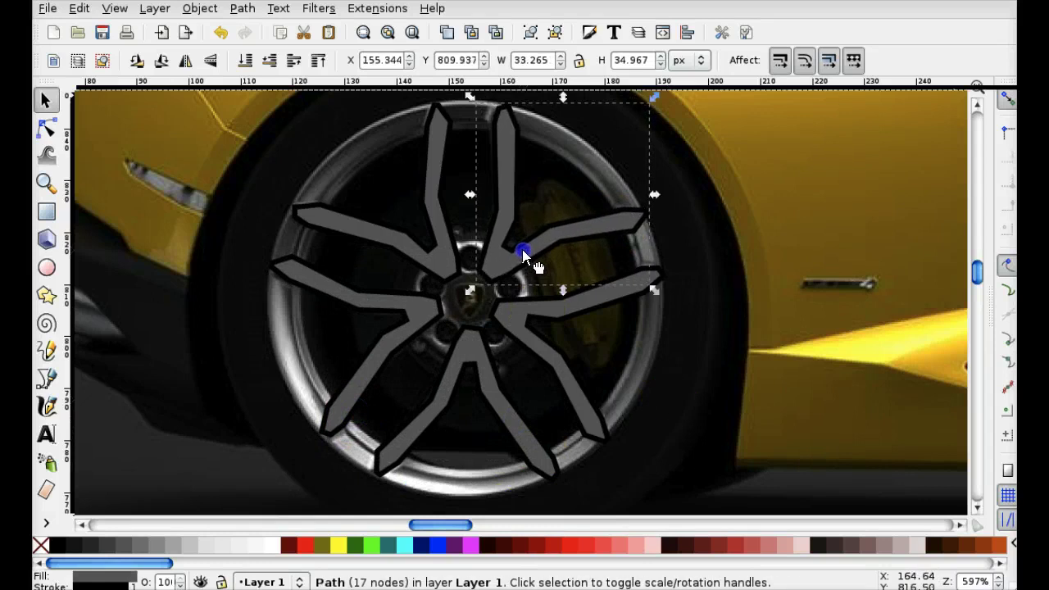
pyautogui.moveTo(491, 266); pyautogui.dragTo(485, 266)
pyautogui.moveTo(441, 257); pyautogui.dragTo(439, 259)
pyautogui.click(350, 417)
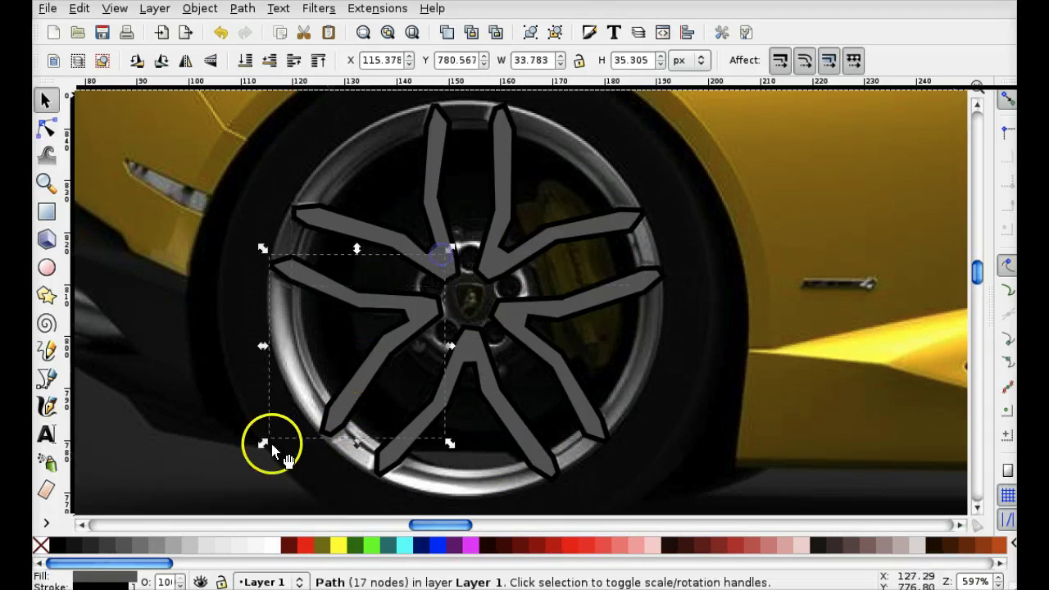
pyautogui.click(352, 419)
pyautogui.moveTo(261, 446); pyautogui.dragTo(263, 442)
pyautogui.click(393, 462)
pyautogui.click(393, 462)
pyautogui.moveTo(370, 483); pyautogui.dragTo(372, 486)
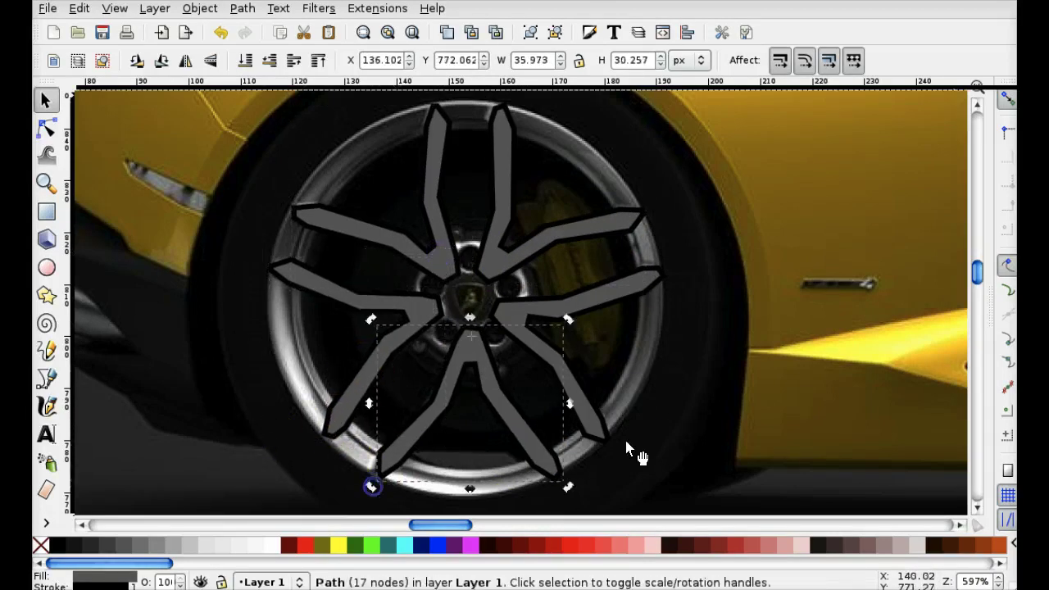
pyautogui.click(650, 403)
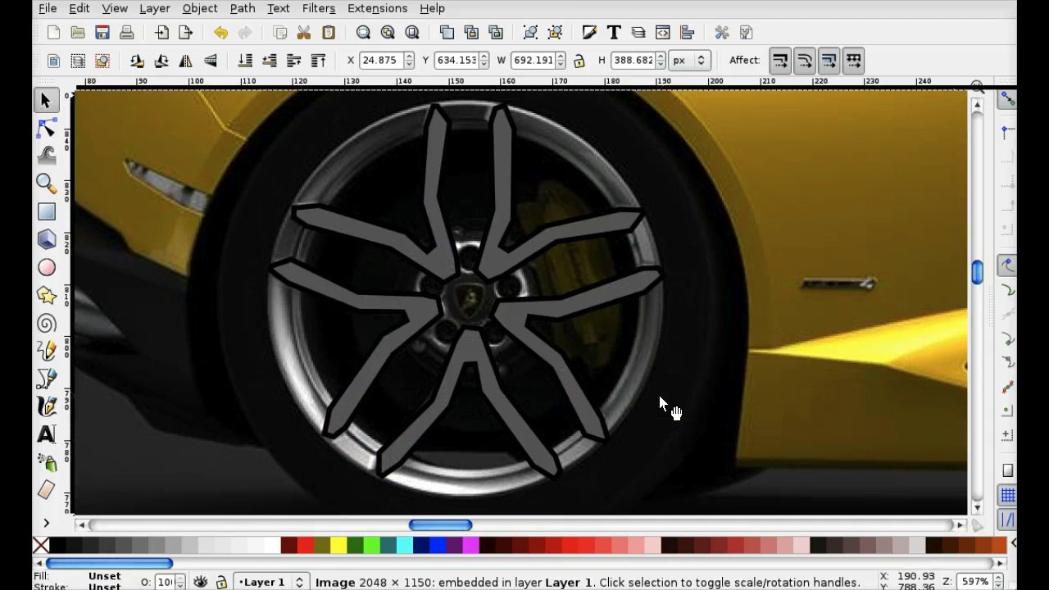
# Draw a small circle on a lug hole near the hub and fill it with black.
pyautogui.click(46, 267)
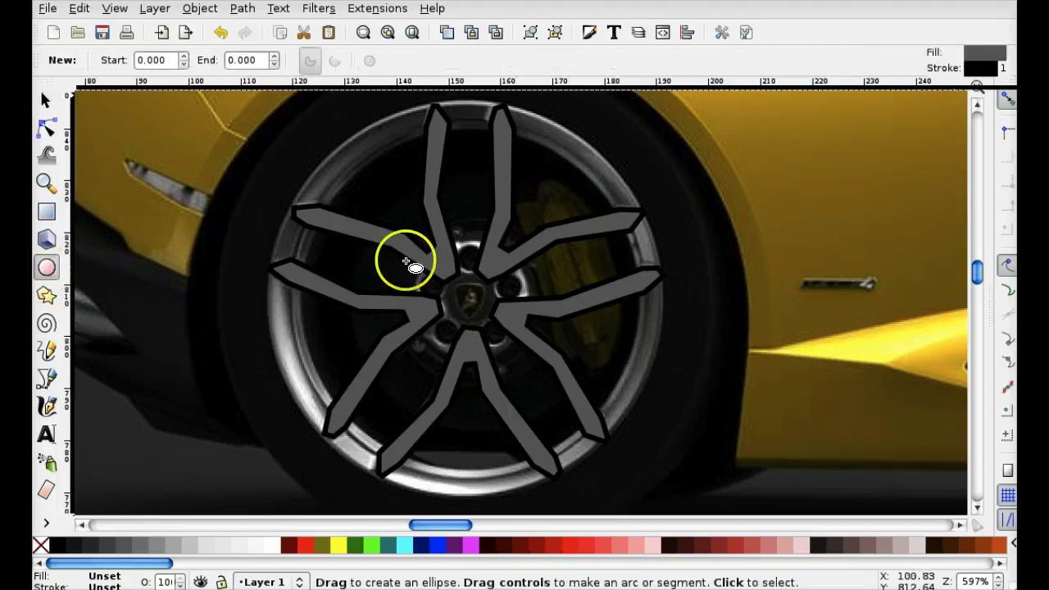
pyautogui.moveTo(456, 244)
pyautogui.mouseDown()
pyautogui.moveTo(521, 297)
pyautogui.moveTo(514, 289)
pyautogui.moveTo(490, 352)
pyautogui.moveTo(490, 336)
pyautogui.moveTo(445, 331)
pyautogui.moveTo(432, 287)
pyautogui.mouseUp()
pyautogui.click(57, 545)
pyautogui.press('s')
# Duplicate the black circle onto the remaining four lug holes around the hub and deselect it.
pyautogui.rightClick(475, 261)
pyautogui.click(533, 391)
pyautogui.rightClick(514, 289)
pyautogui.click(557, 422)
pyautogui.rightClick(491, 336)
pyautogui.click(532, 129)
pyautogui.rightClick(445, 332)
pyautogui.click(496, 125)
pyautogui.click(474, 303)
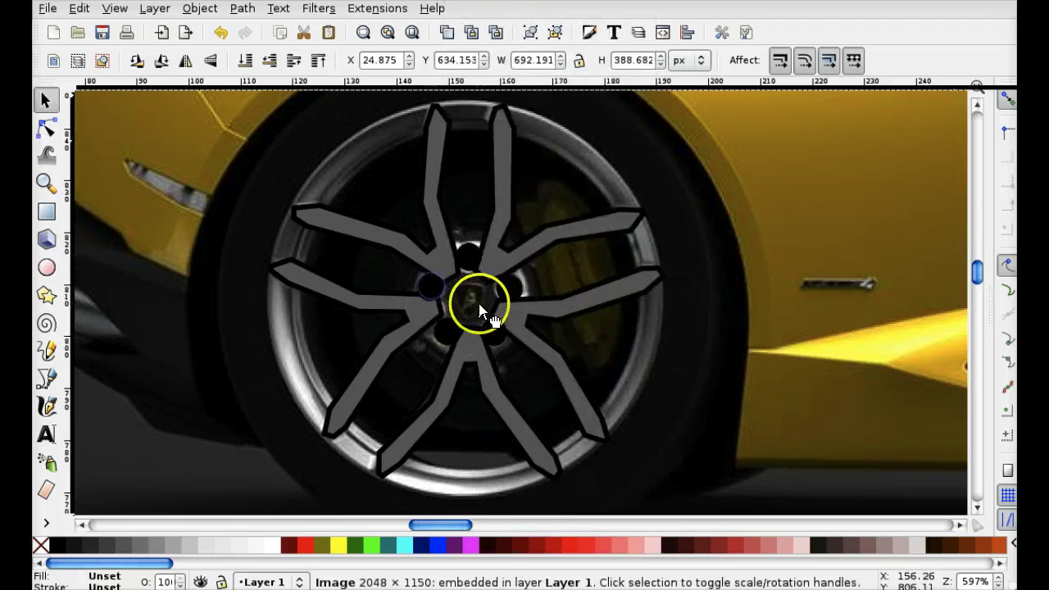
# Draw a large circle over the hub and lug holes and fill it with the spokes' dark gray.
pyautogui.click(46, 267)
pyautogui.moveTo(397, 231); pyautogui.dragTo(527, 363)
pyautogui.click(145, 545)
pyautogui.click(123, 546)
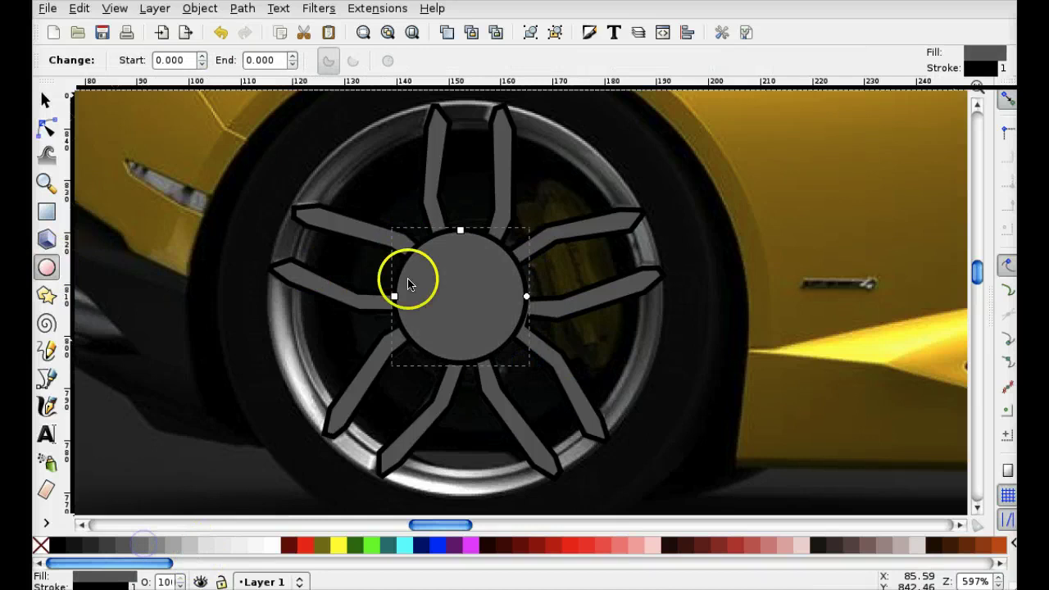
# Center the gray circle on the hub and resize it to about 24 px in diameter.
pyautogui.click(46, 100)
pyautogui.moveTo(439, 297); pyautogui.dragTo(447, 305)
pyautogui.moveTo(543, 379); pyautogui.dragTo(514, 357)
pyautogui.moveTo(476, 307); pyautogui.dragTo(491, 312)
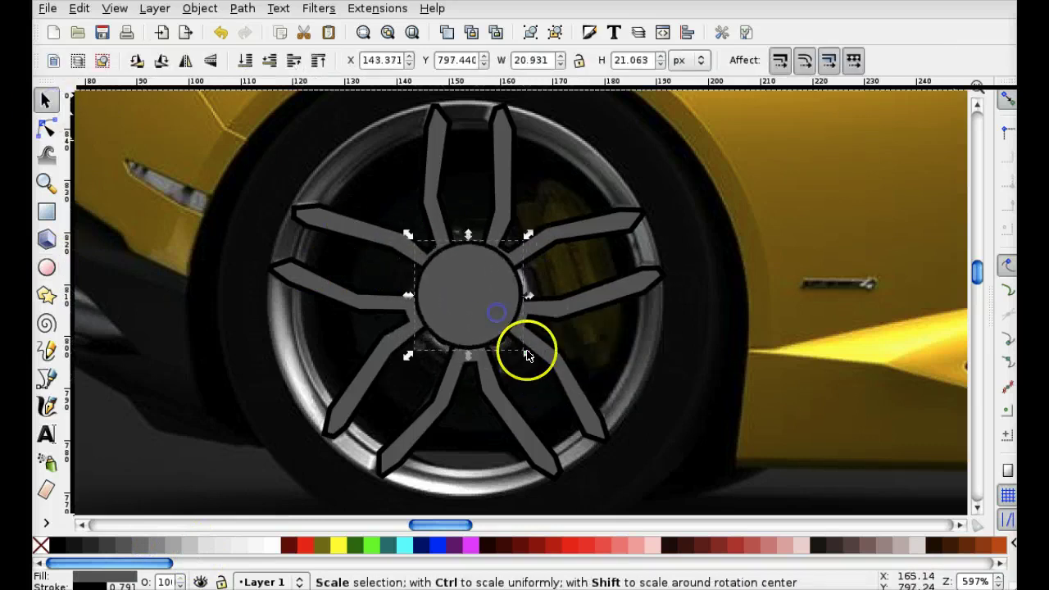
pyautogui.moveTo(529, 356); pyautogui.dragTo(539, 366)
pyautogui.moveTo(477, 317); pyautogui.dragTo(473, 314)
pyautogui.moveTo(533, 363); pyautogui.dragTo(539, 368)
pyautogui.moveTo(492, 330); pyautogui.dragTo(490, 329)
# Lower the gray hub circle step by step until it lies behind the lug-hole circles and the spokes.
pyautogui.click(267, 62)
pyautogui.click(266, 61)
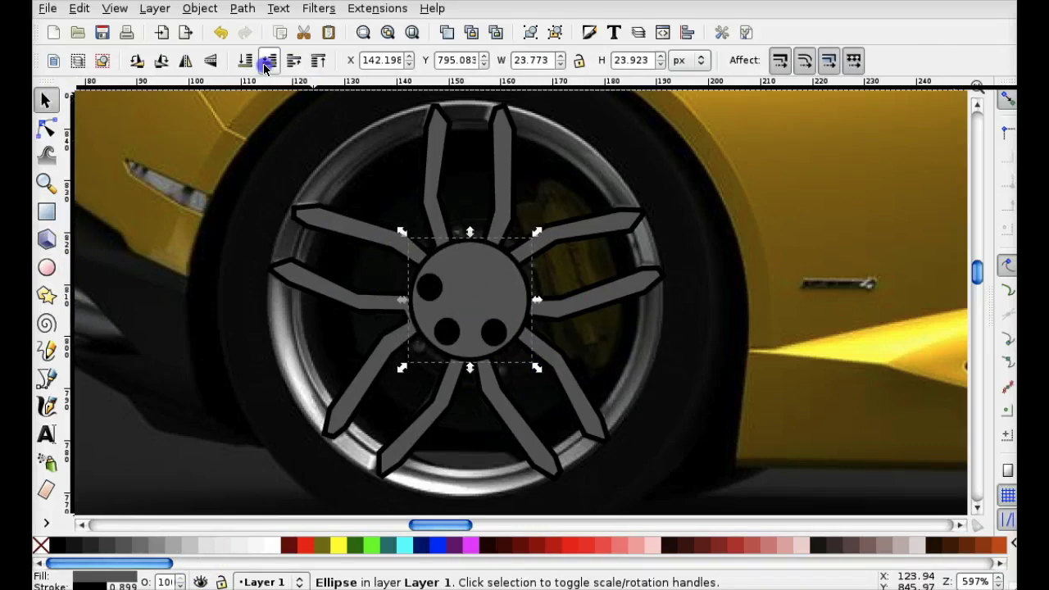
pyautogui.click(266, 62)
pyautogui.click(267, 61)
pyautogui.click(266, 62)
pyautogui.click(266, 61)
# Select the five black lug-hole circles together, adjust their stacking order relative to the hub circle and spokes, and deselect them.
pyautogui.click(426, 281)
pyautogui.keyDown('shift'); pyautogui.click(469, 256); pyautogui.keyUp('shift')
pyautogui.keyDown('shift'); pyautogui.click(509, 289); pyautogui.keyUp('shift')
pyautogui.keyDown('shift'); pyautogui.click(494, 333); pyautogui.keyUp('shift')
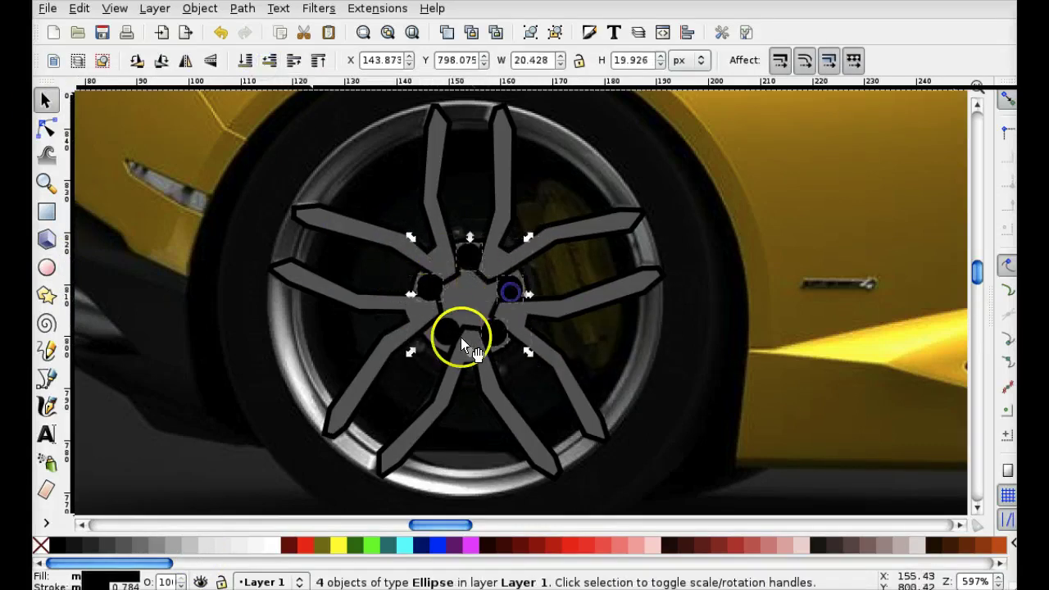
pyautogui.keyDown('shift'); pyautogui.click(448, 332); pyautogui.keyUp('shift')
pyautogui.click(268, 61)
pyautogui.click(292, 61)
pyautogui.click(422, 293)
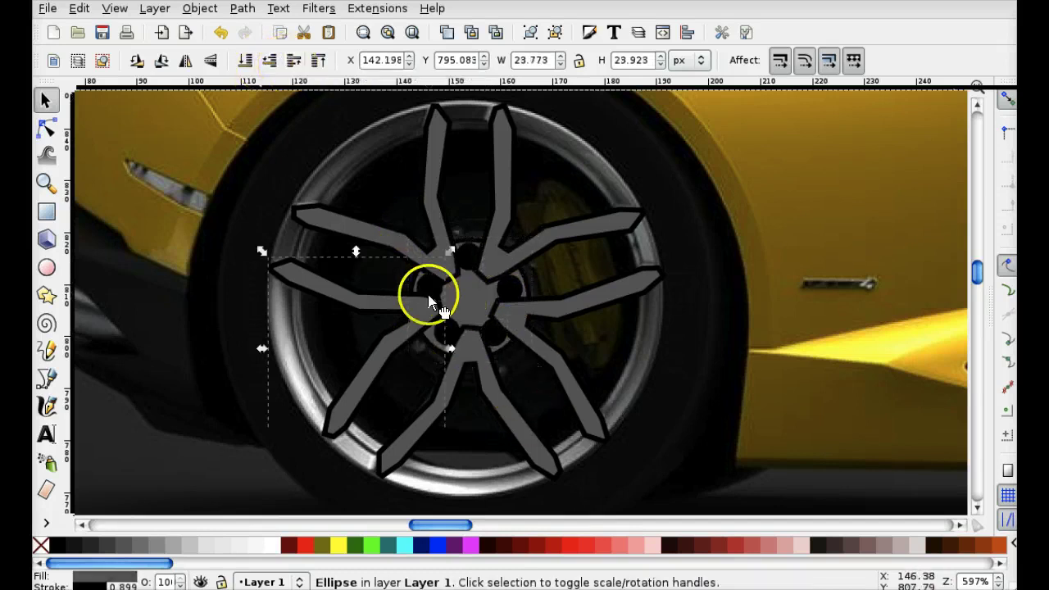
pyautogui.click(665, 365)
# Draw a circle over the whole rim, align it with the rim's outer edge, and scale it to about 76.7 px.
pyautogui.click(46, 267)
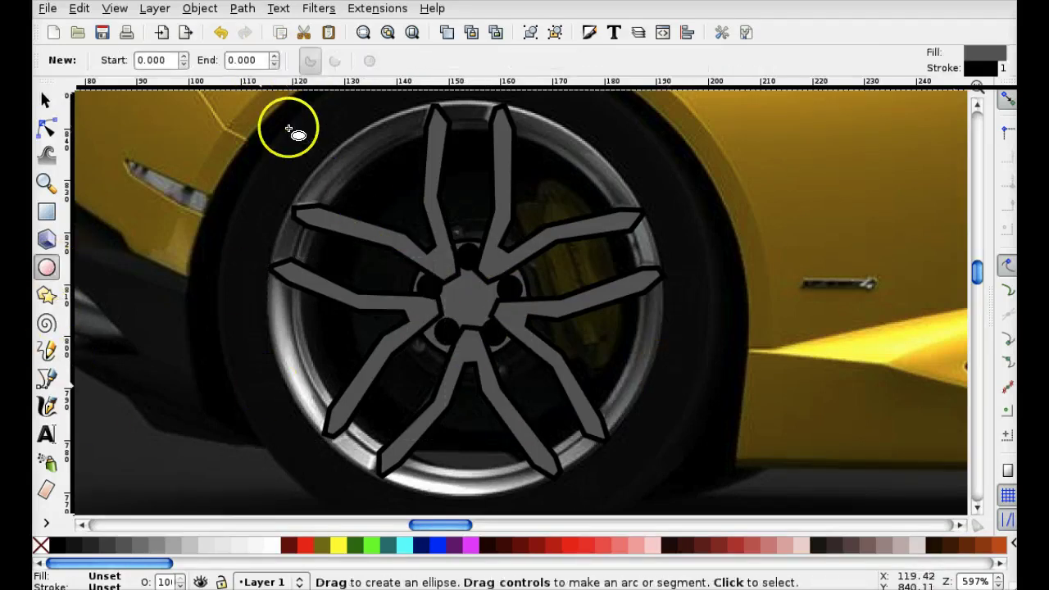
pyautogui.moveTo(285, 118); pyautogui.dragTo(675, 535)
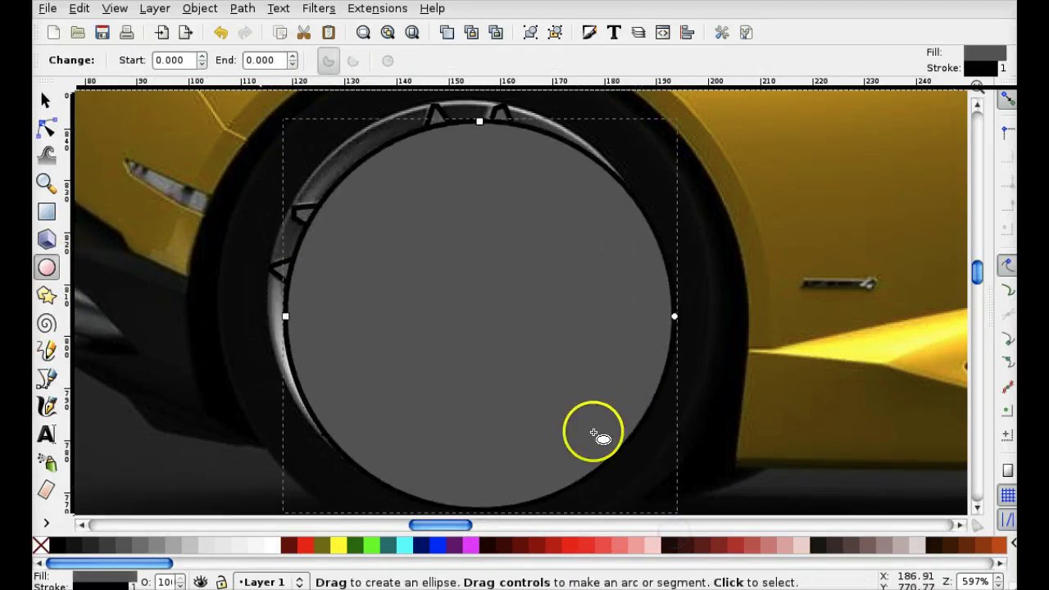
pyautogui.click(45, 100)
pyautogui.moveTo(333, 289); pyautogui.dragTo(373, 301)
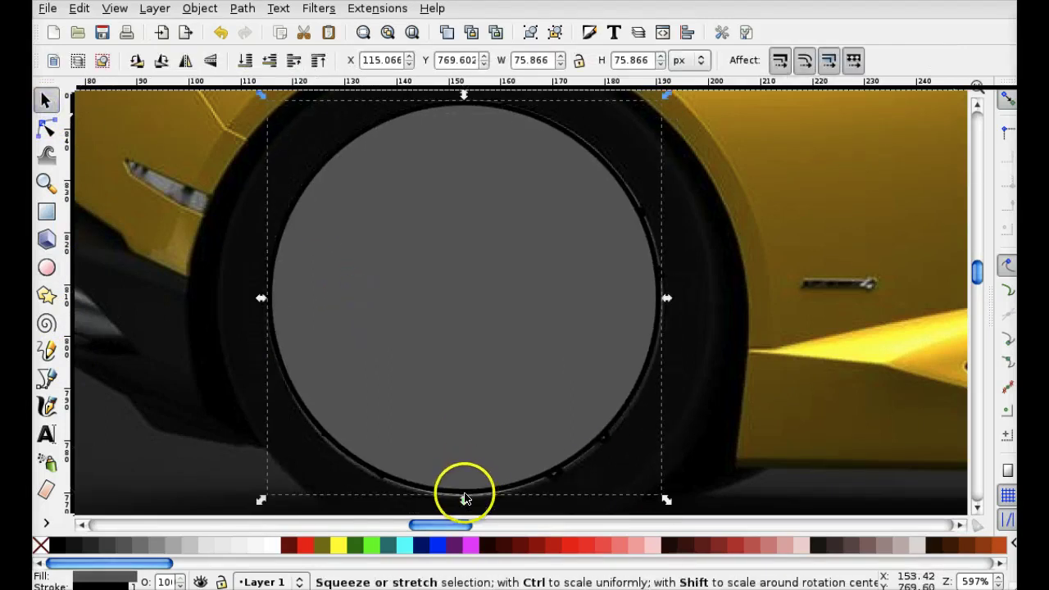
pyautogui.moveTo(672, 505); pyautogui.dragTo(672, 507)
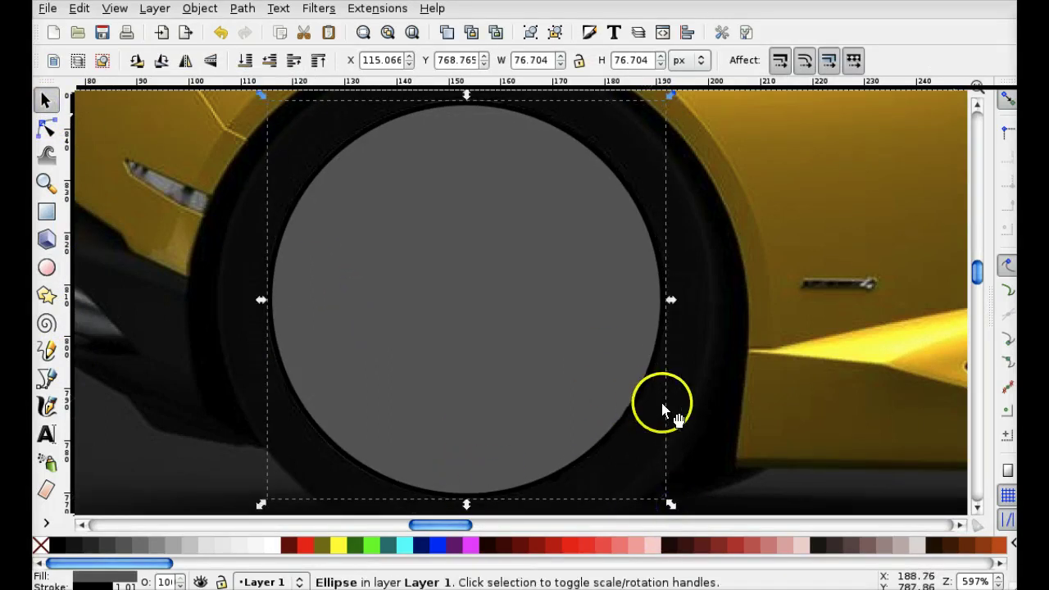
# Remove the rim circle's fill and set its stroke color to light gray a4a4a4.
pyautogui.click(587, 35)
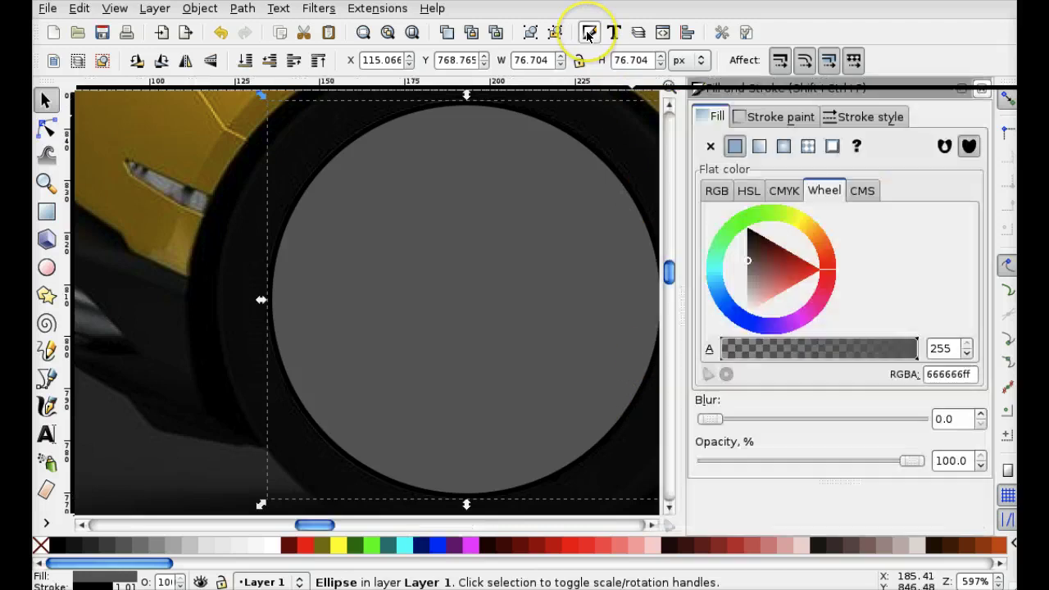
pyautogui.click(793, 119)
pyautogui.click(707, 117)
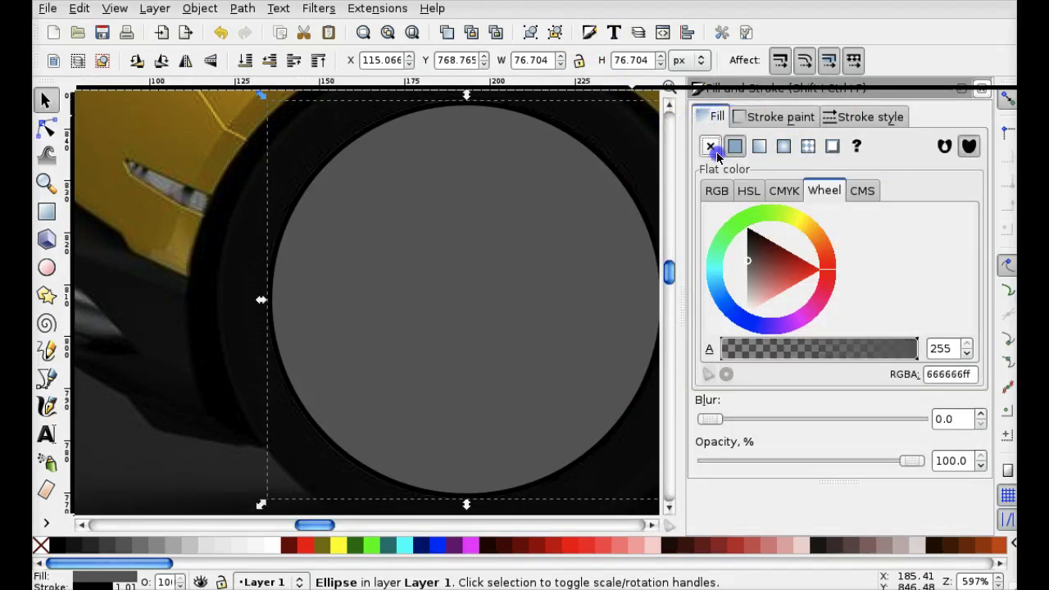
pyautogui.click(712, 147)
pyautogui.click(852, 122)
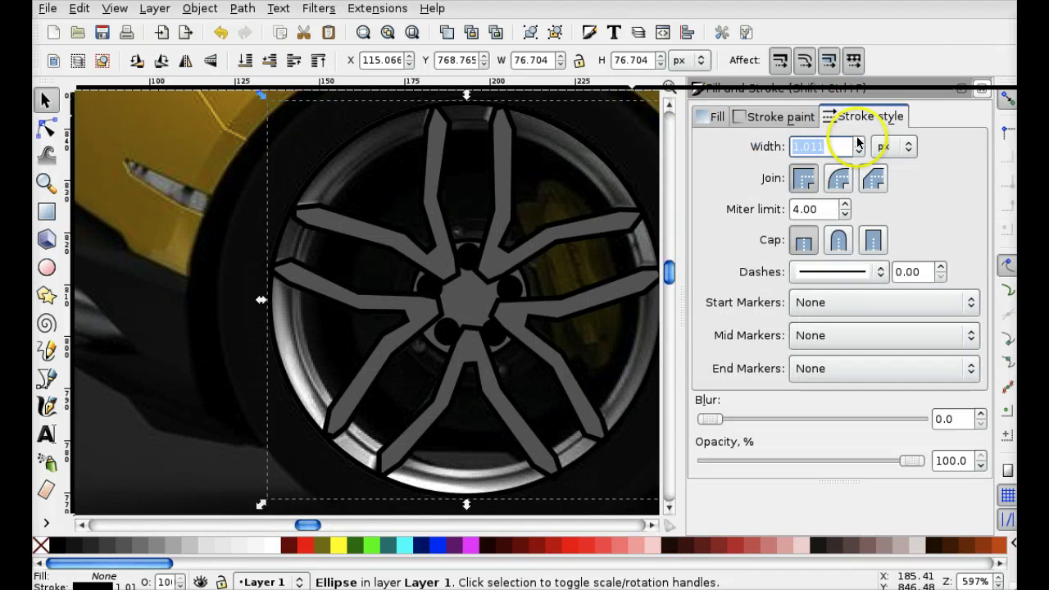
pyautogui.click(774, 116)
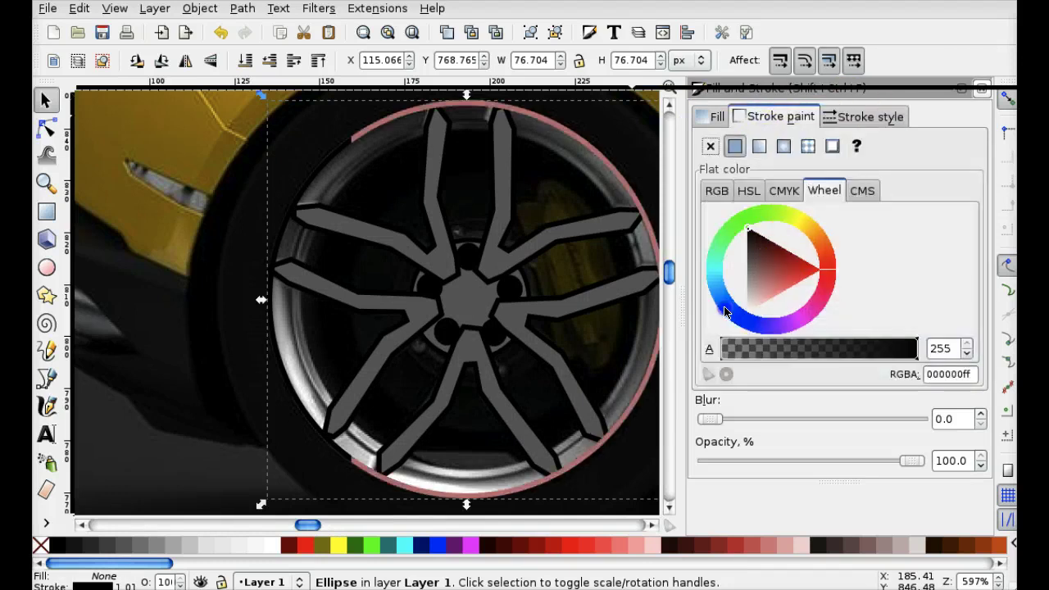
pyautogui.moveTo(724, 312)
pyautogui.mouseDown()
pyautogui.moveTo(703, 270)
pyautogui.moveTo(698, 284)
pyautogui.mouseUp()
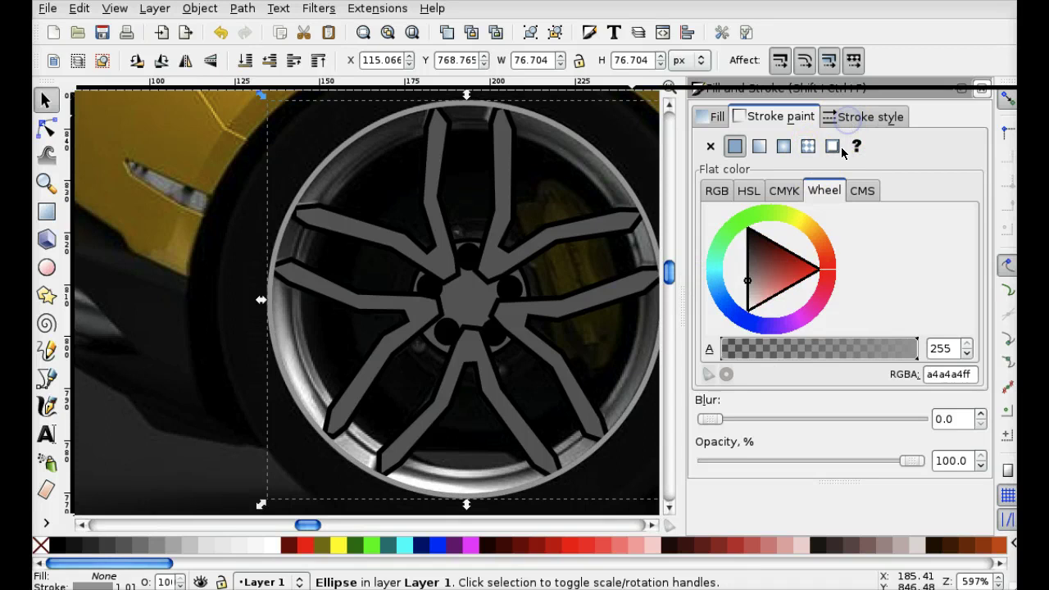
# Thicken the rim circle's stroke to 4.811 px and scale the ring down to about 78.5 px overall.
pyautogui.click(860, 113)
pyautogui.click(856, 141)
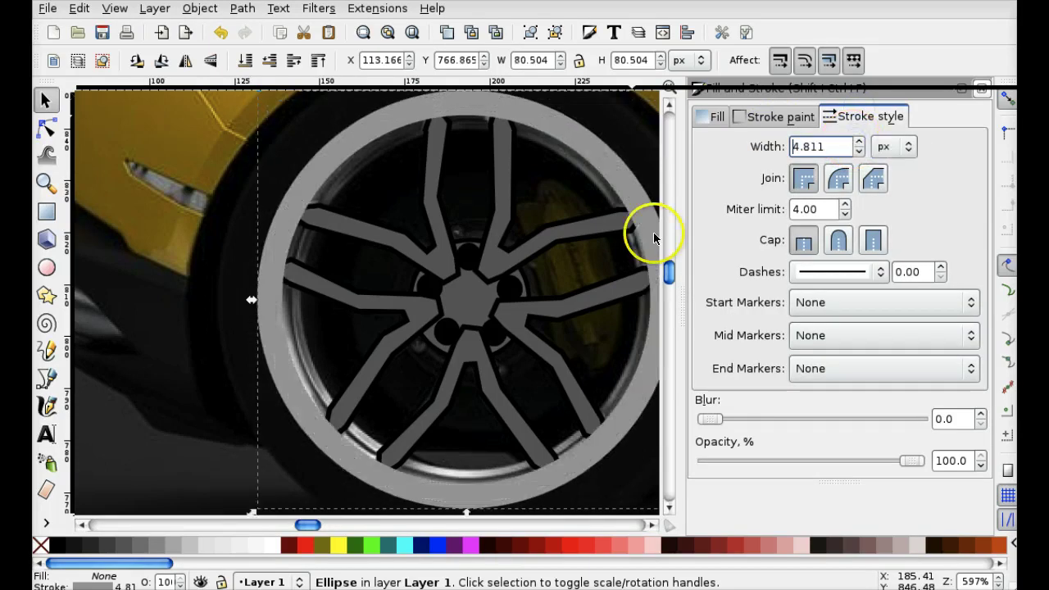
pyautogui.moveTo(578, 229); pyautogui.dragTo(533, 224)
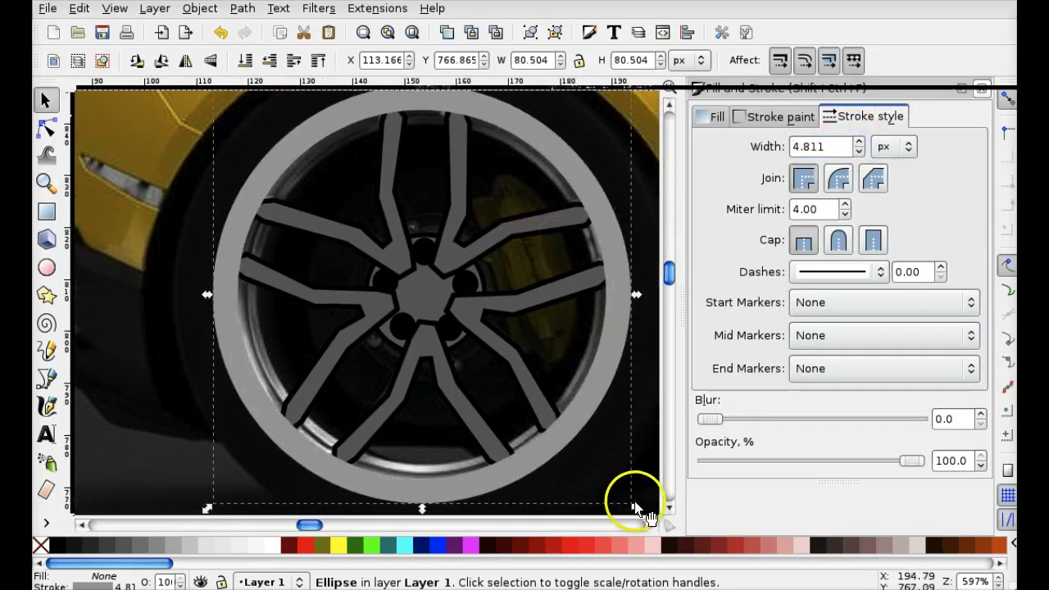
pyautogui.moveTo(635, 503); pyautogui.dragTo(627, 494)
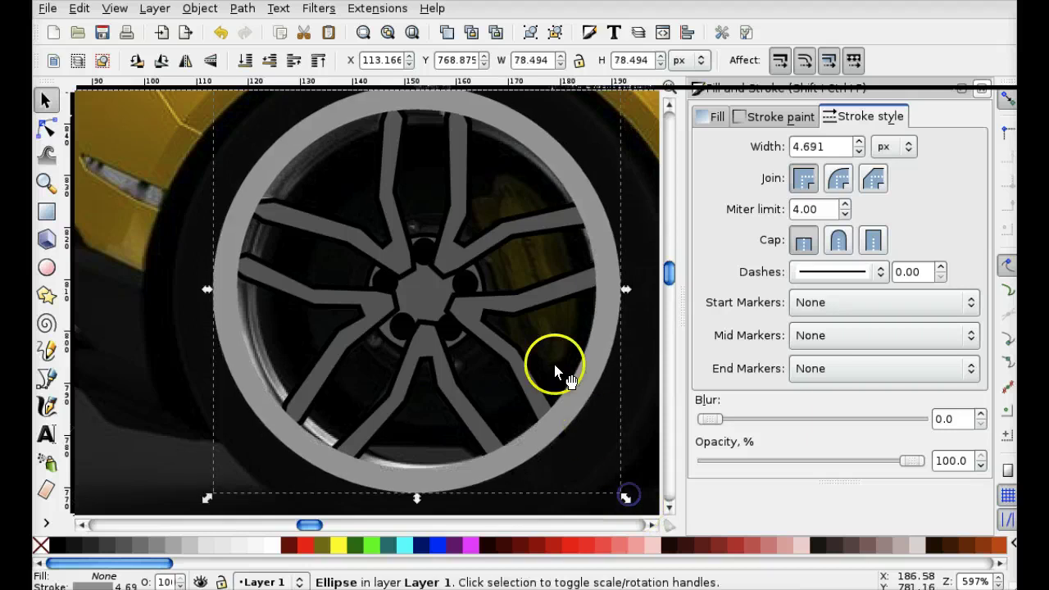
# Scale the rim ring down to about 76.3 px and align it with the outer edge of the wheel rim in the photo.
pyautogui.scroll(1, 530, 358)
pyautogui.moveTo(209, 119); pyautogui.dragTo(221, 127)
pyautogui.moveTo(449, 155); pyautogui.dragTo(449, 154)
pyautogui.click(983, 97)
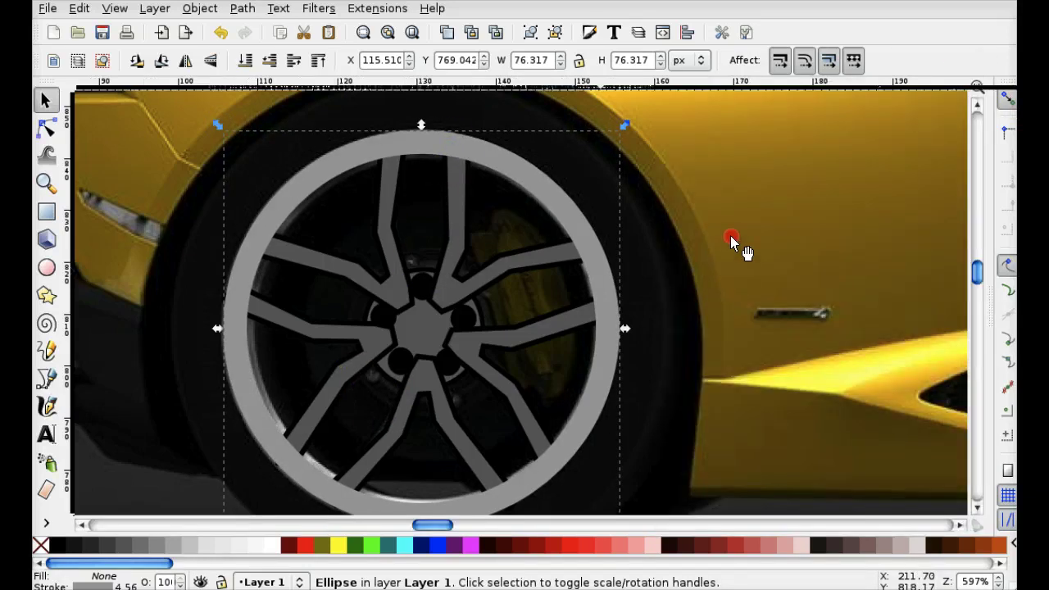
# Lower the rim ring in the stacking order until it lies beneath all of the spokes, and deselect it.
pyautogui.moveTo(731, 236); pyautogui.dragTo(731, 232)
pyautogui.click(274, 66)
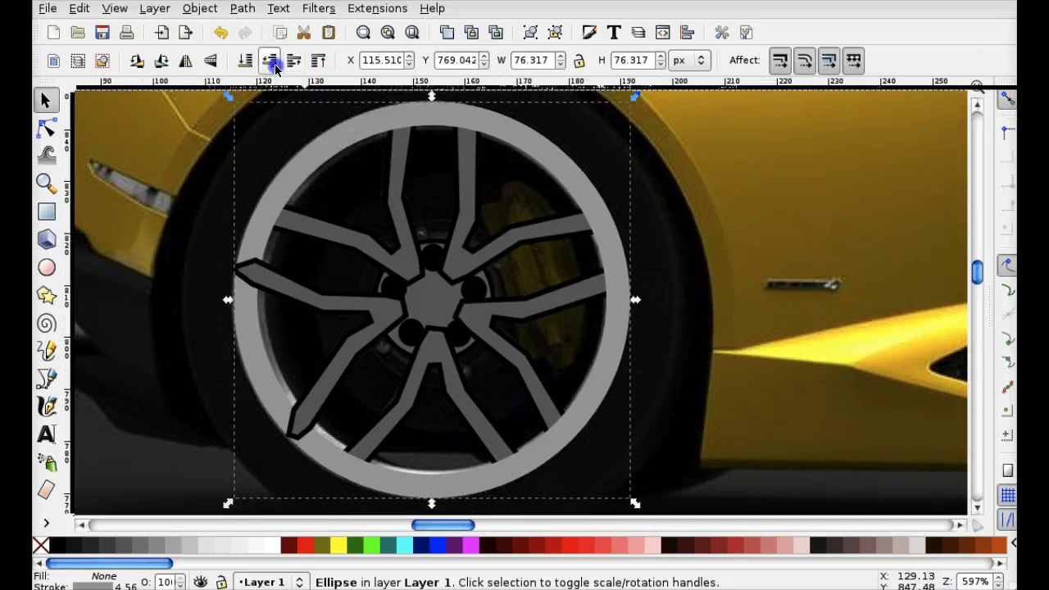
pyautogui.click(274, 64)
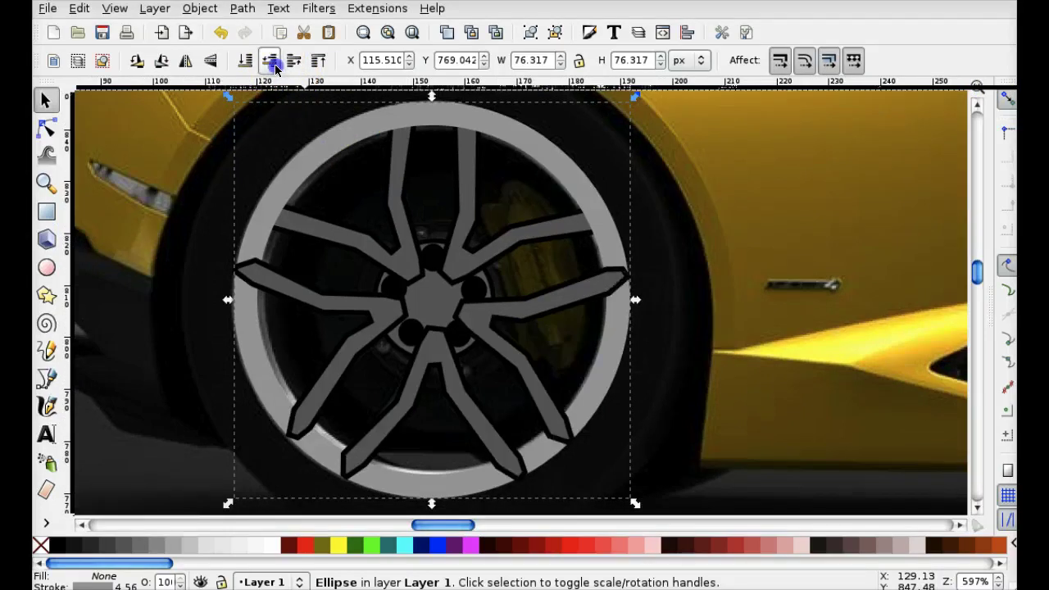
pyautogui.click(274, 66)
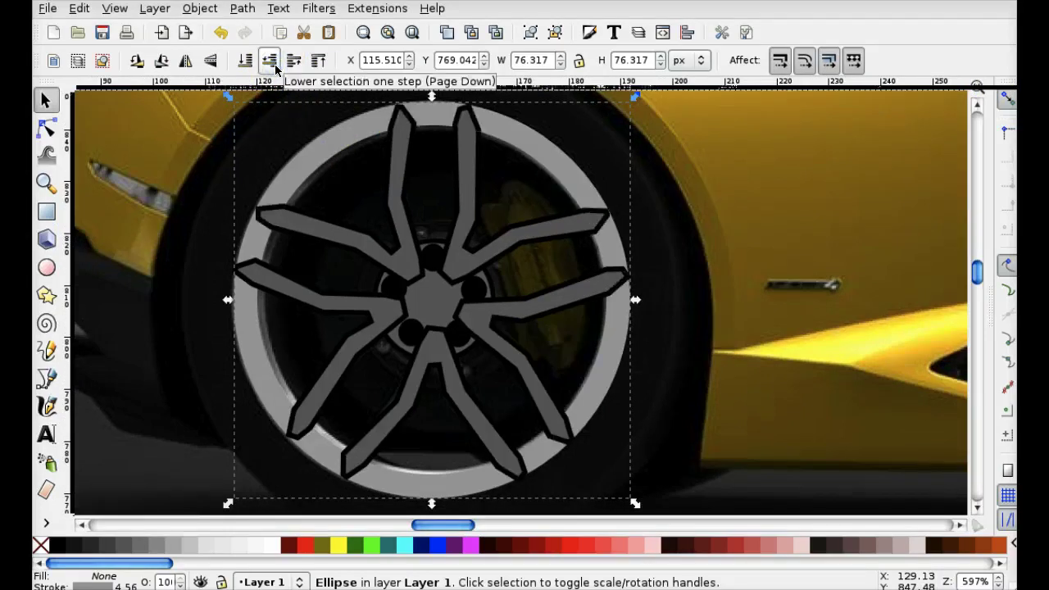
pyautogui.moveTo(710, 322)
pyautogui.mouseDown()
pyautogui.moveTo(703, 257)
pyautogui.moveTo(695, 361)
pyautogui.moveTo(697, 284)
pyautogui.mouseUp()
pyautogui.click(709, 426)
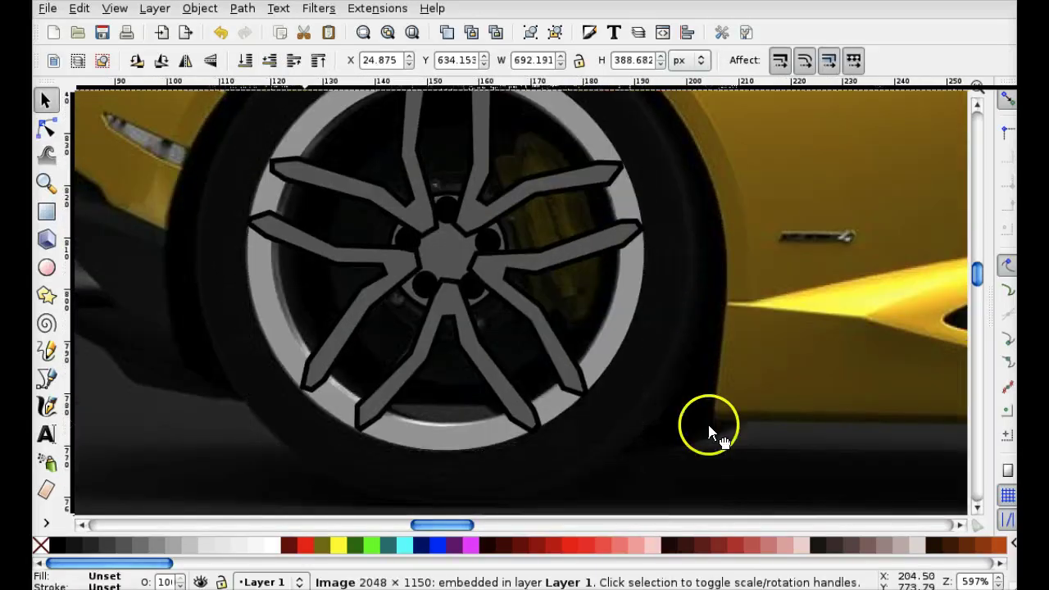
# Duplicate the light gray rim ring and set the duplicate's stroke color to dark gray 2e2e2e.
pyautogui.click(621, 332)
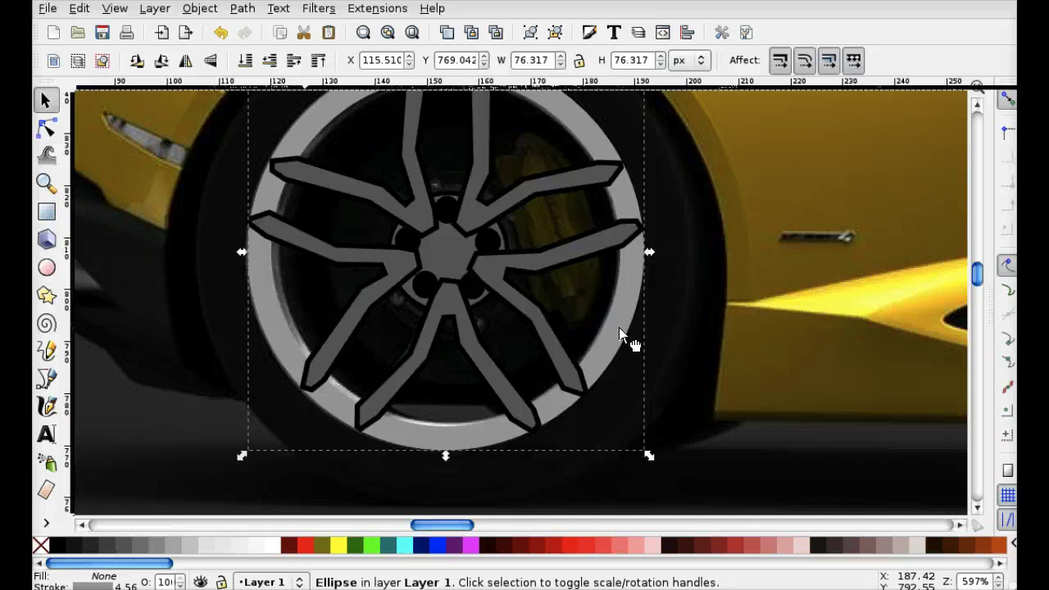
pyautogui.rightClick(621, 332)
pyautogui.click(680, 115)
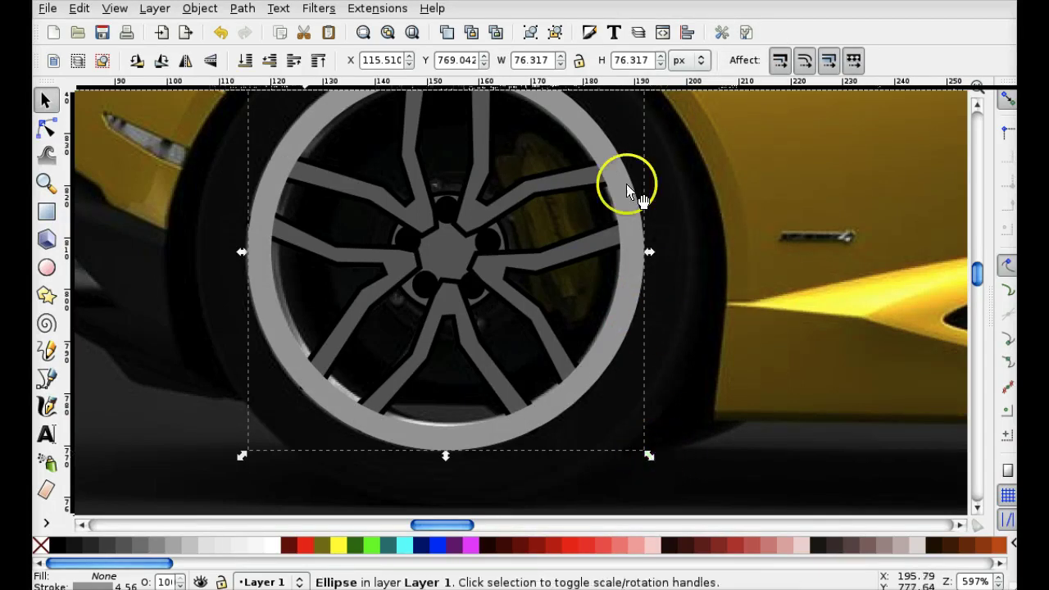
pyautogui.click(588, 32)
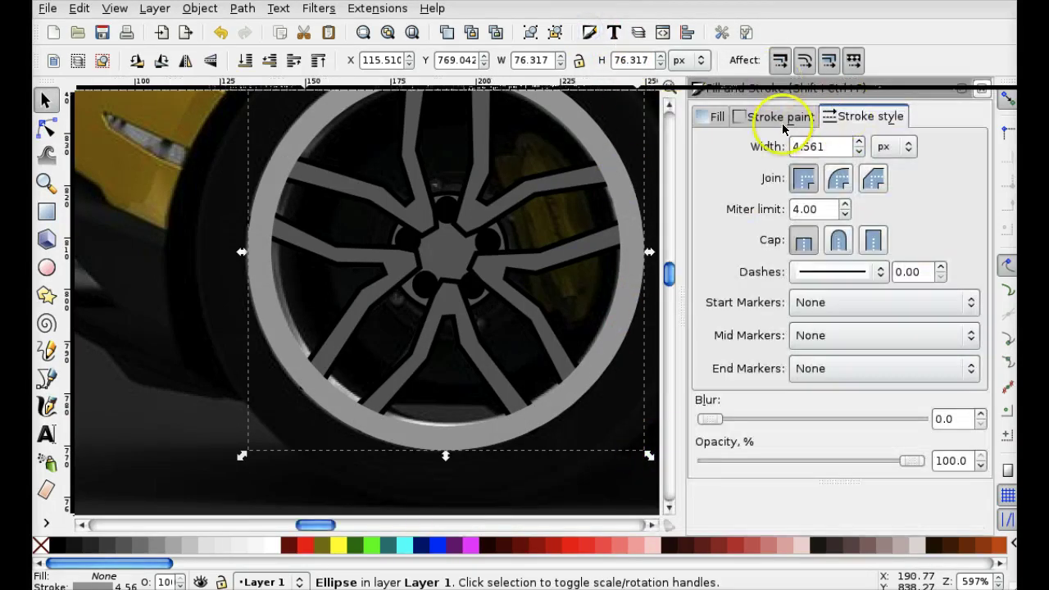
pyautogui.click(781, 118)
pyautogui.click(877, 118)
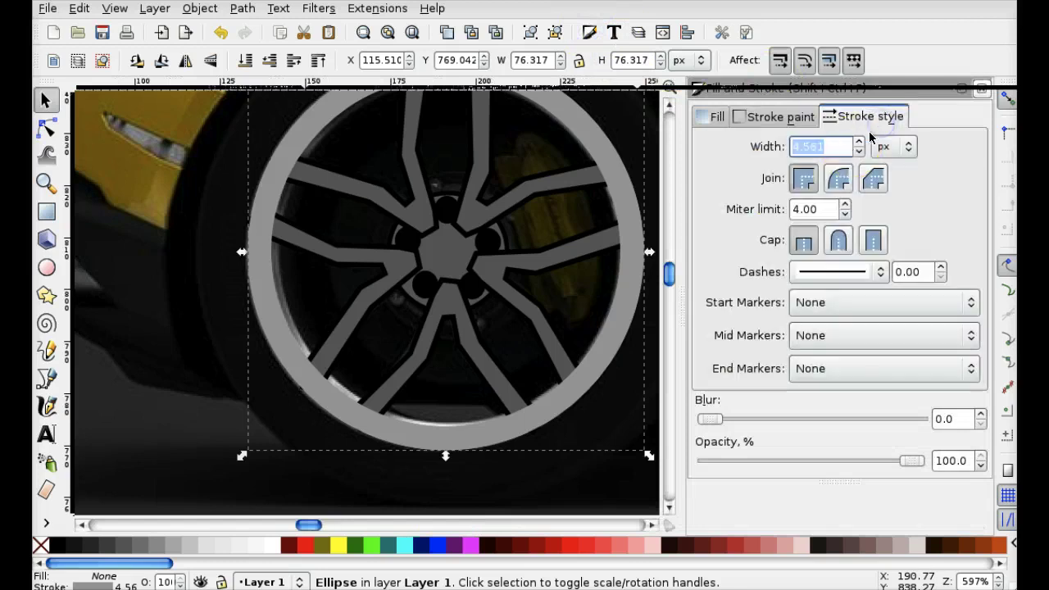
pyautogui.click(781, 117)
pyautogui.moveTo(747, 279)
pyautogui.mouseDown()
pyautogui.moveTo(734, 229)
pyautogui.moveTo(747, 256)
pyautogui.moveTo(744, 246)
pyautogui.mouseUp()
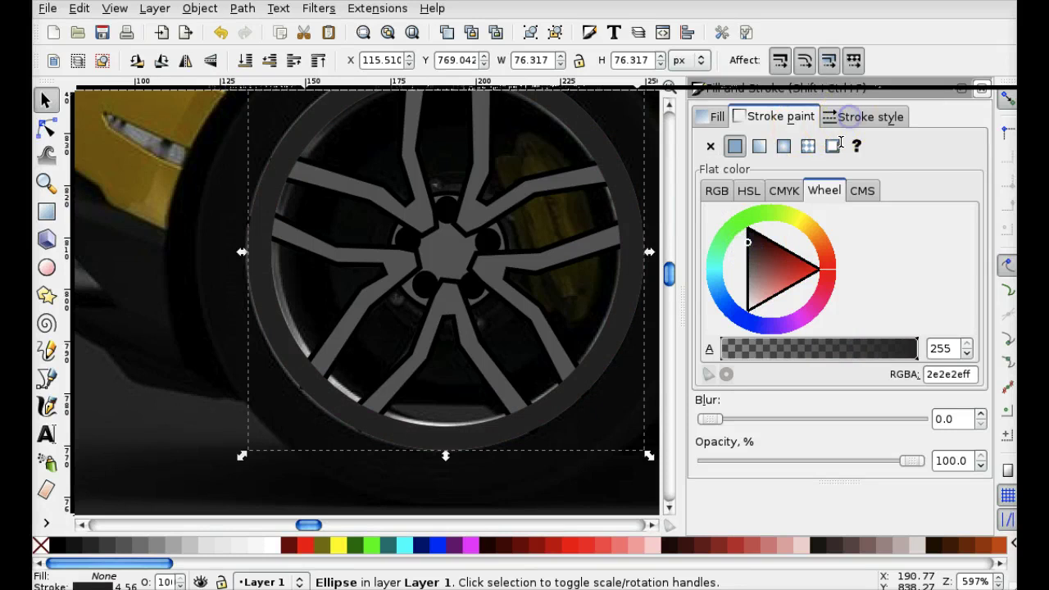
# Thicken the dark ring's stroke to 10.361 px, scale the ring to about 84.5 px overall, and center it around the rim.
pyautogui.click(848, 117)
pyautogui.click(858, 143)
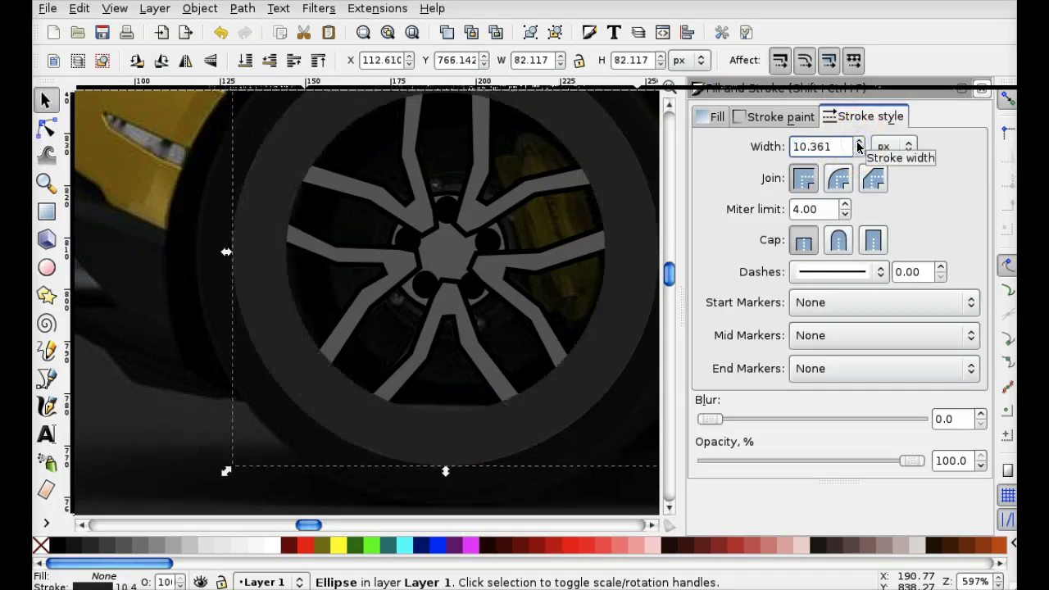
pyautogui.moveTo(565, 311); pyautogui.dragTo(517, 327)
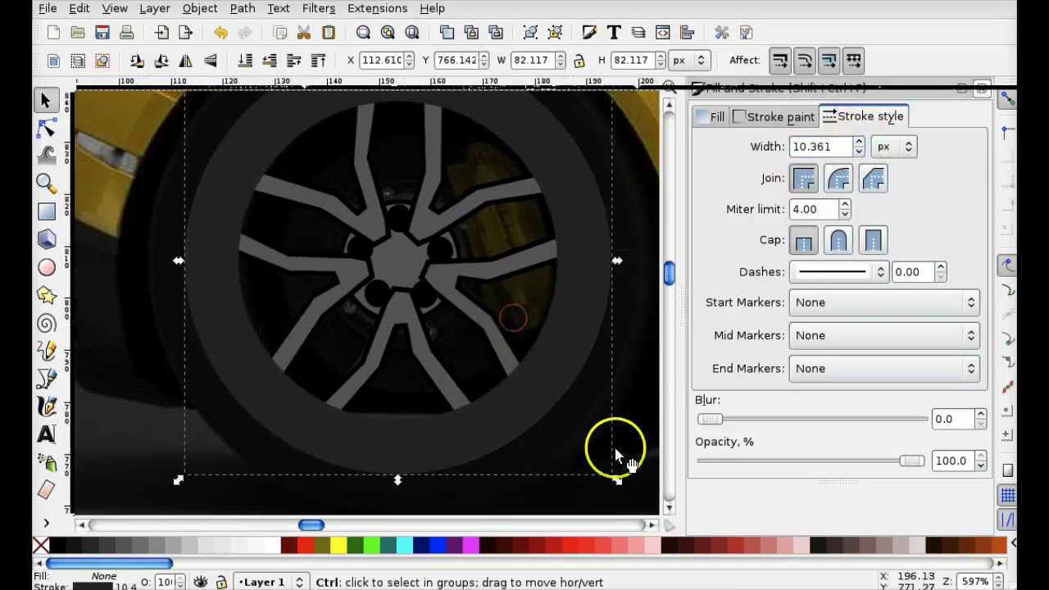
pyautogui.moveTo(616, 482); pyautogui.dragTo(625, 494)
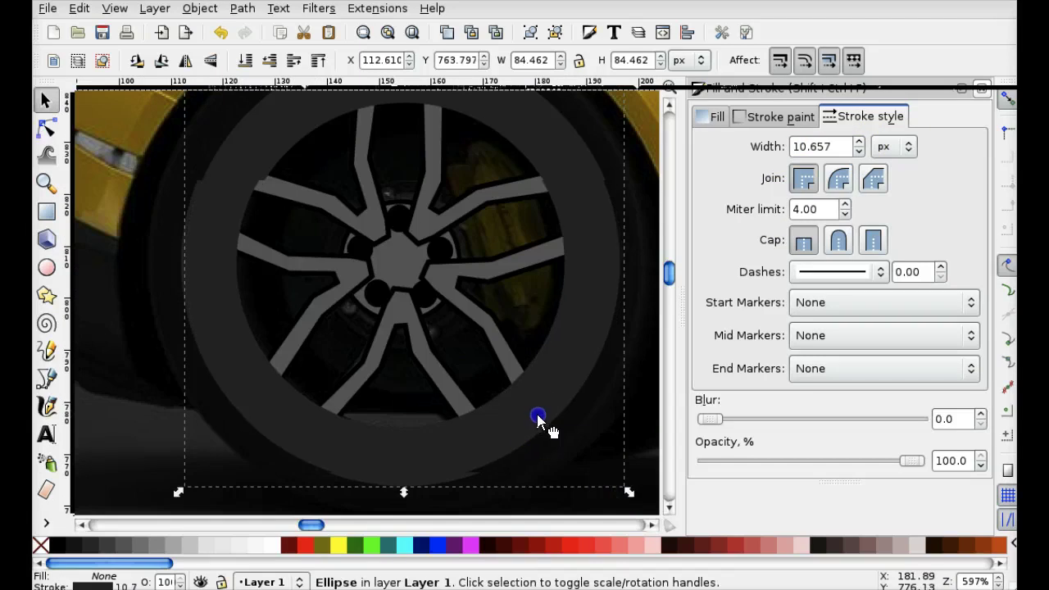
pyautogui.moveTo(541, 421); pyautogui.dragTo(537, 416)
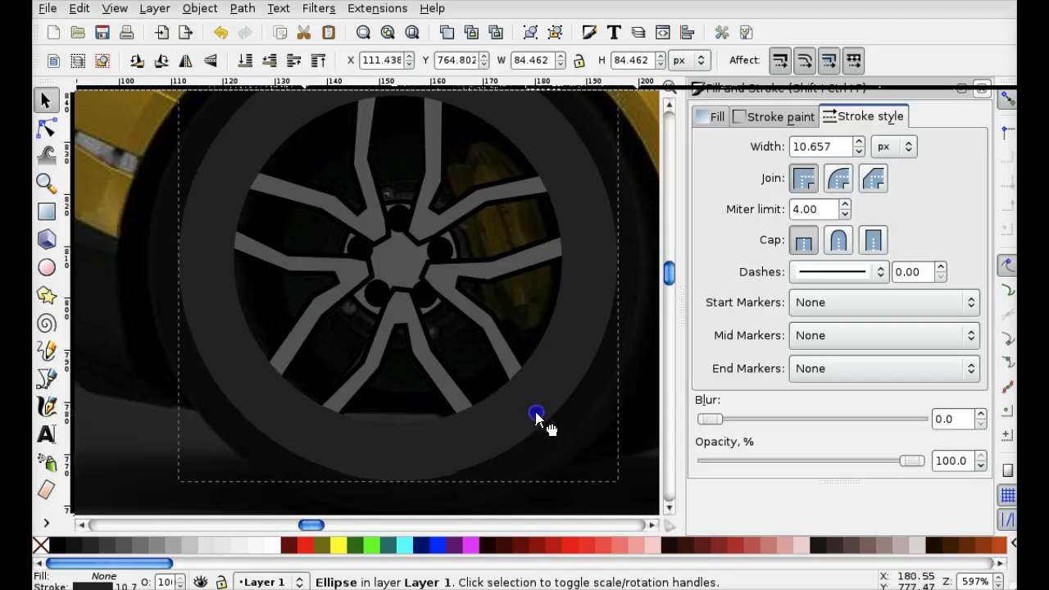
# Lower the dark tire ring in the stacking order until it lies beneath the spokes and the light rim ring.
pyautogui.click(272, 66)
pyautogui.click(272, 66)
pyautogui.click(272, 65)
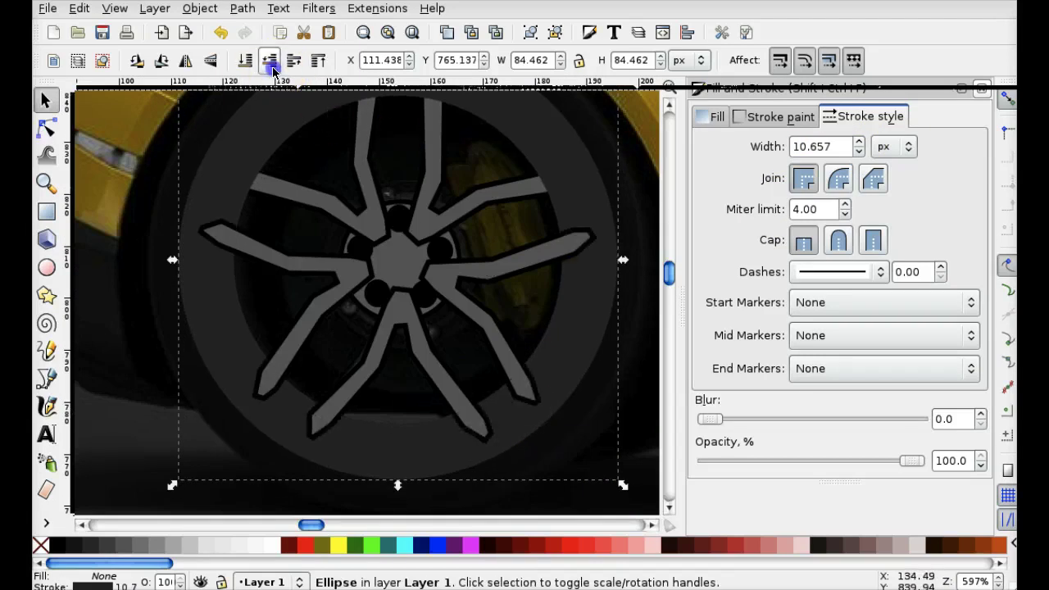
pyautogui.click(272, 66)
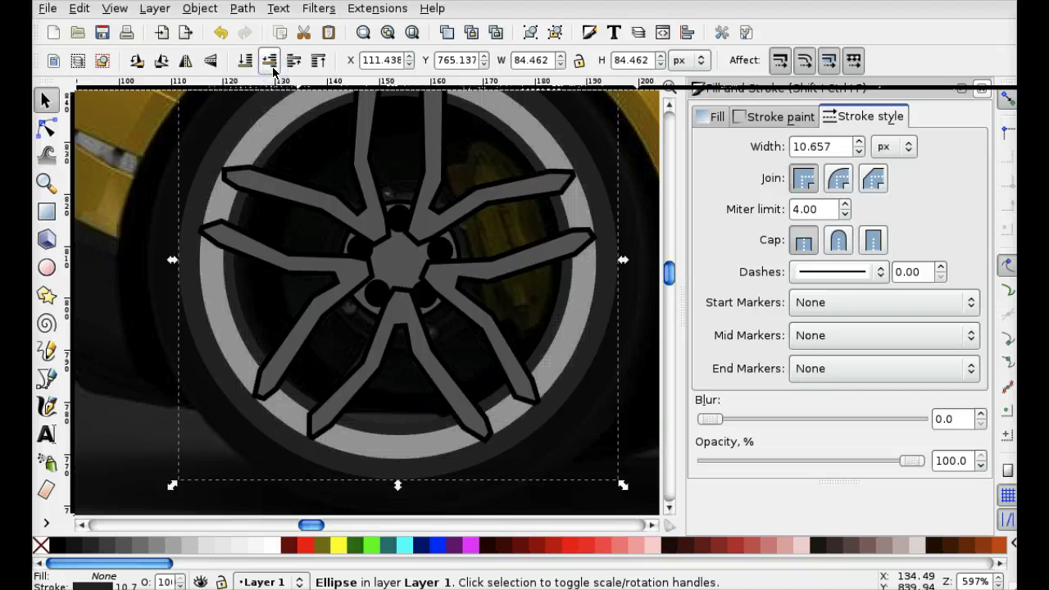
pyautogui.moveTo(441, 264); pyautogui.dragTo(438, 313)
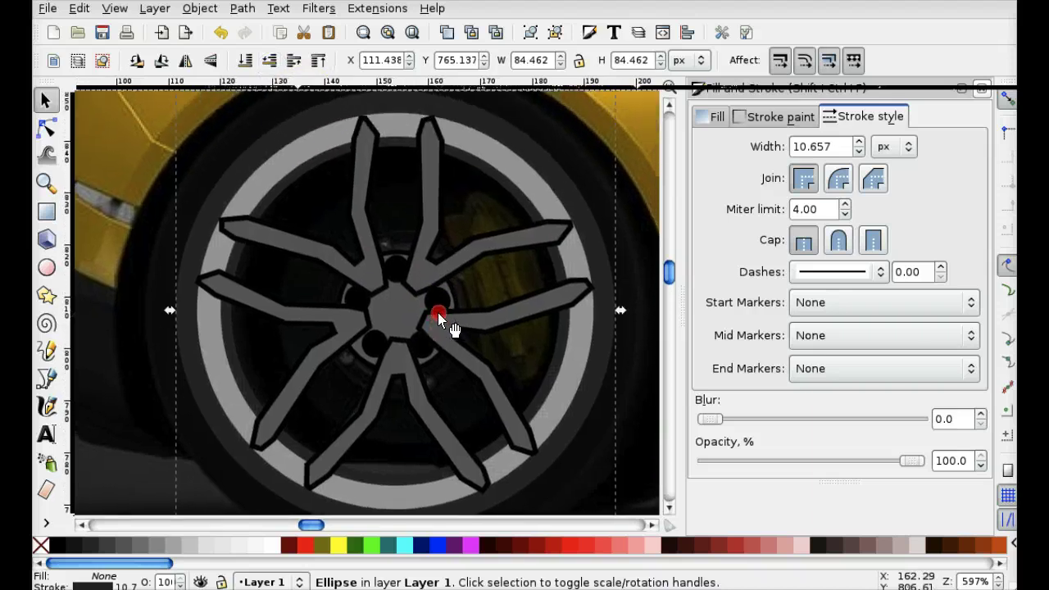
pyautogui.click(982, 87)
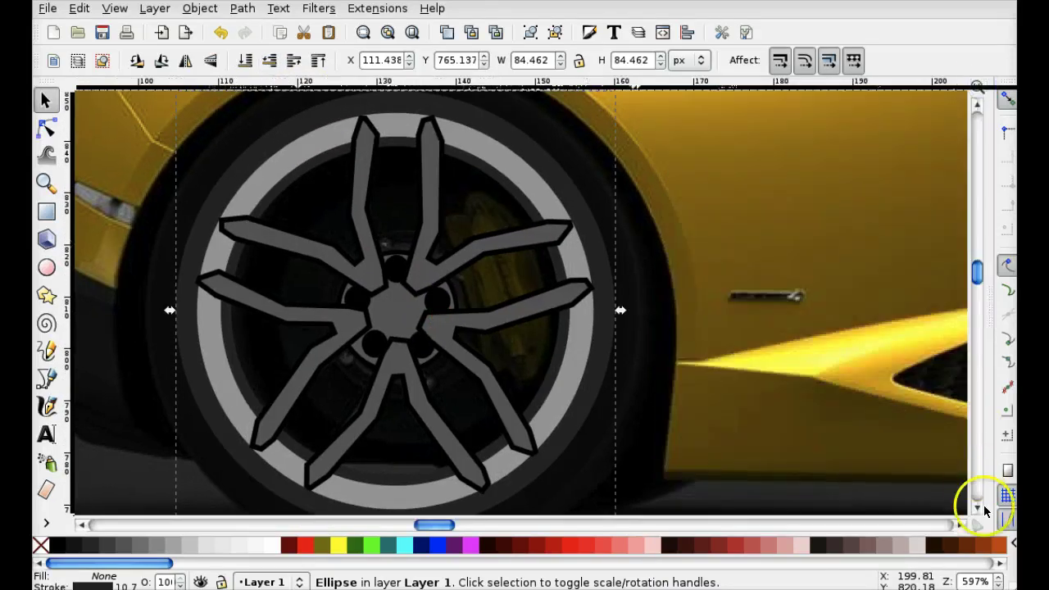
# Enlarge the dark tire ring to about 89.6 px, center it around the rim, and deselect it.
pyautogui.click(997, 586)
pyautogui.click(997, 586)
pyautogui.click(997, 586)
pyautogui.click(997, 585)
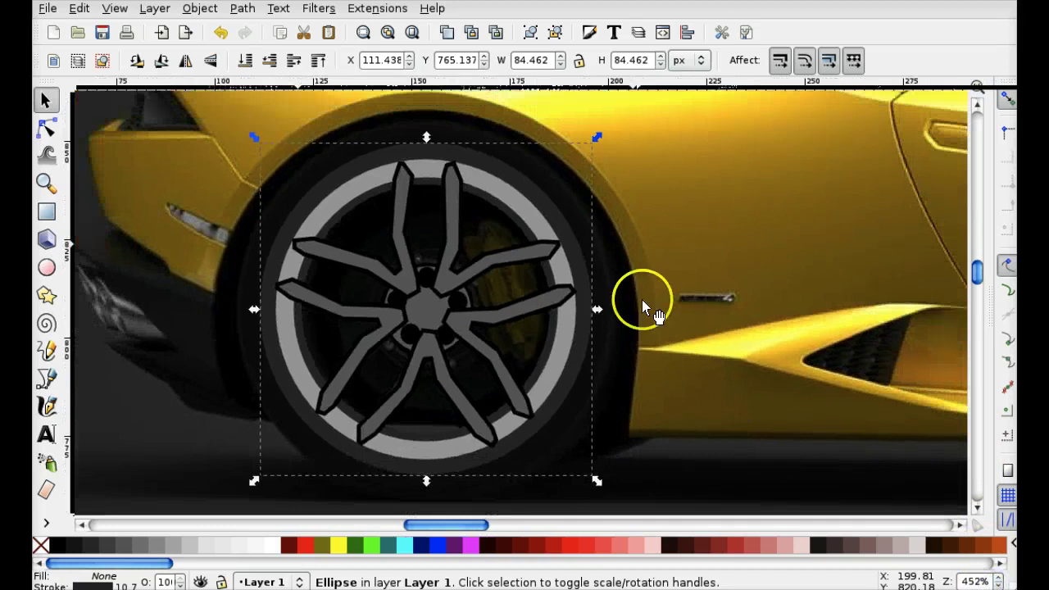
pyautogui.moveTo(600, 139); pyautogui.dragTo(605, 133)
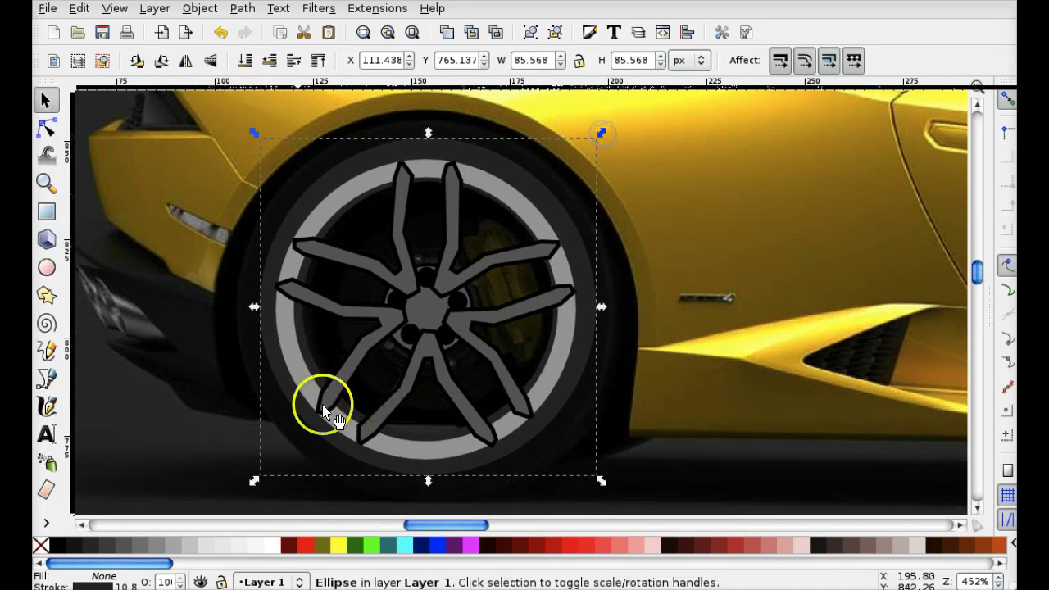
pyautogui.moveTo(253, 479); pyautogui.dragTo(245, 490)
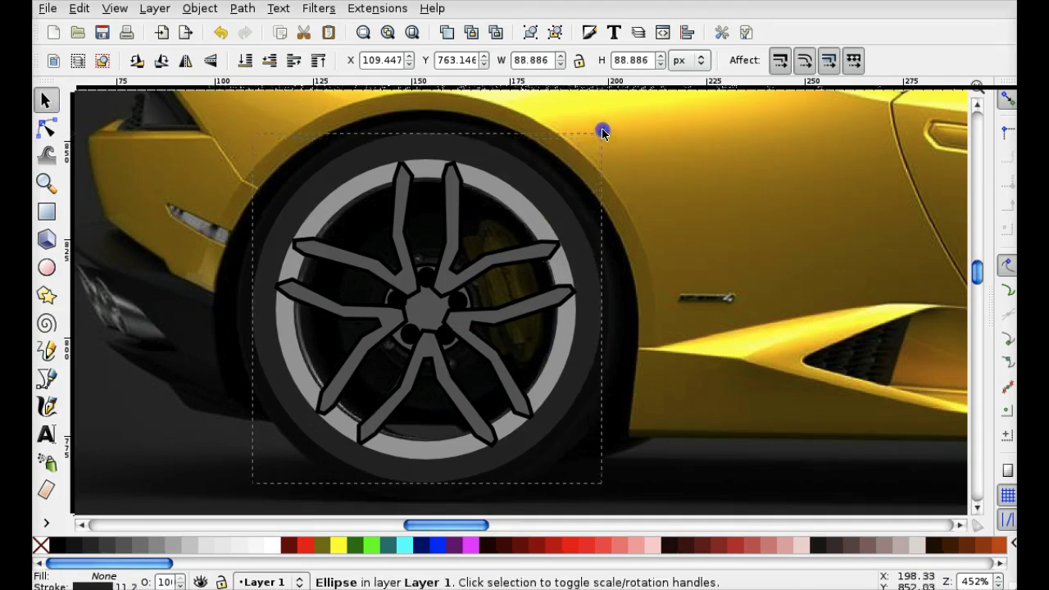
pyautogui.moveTo(600, 133); pyautogui.dragTo(606, 128)
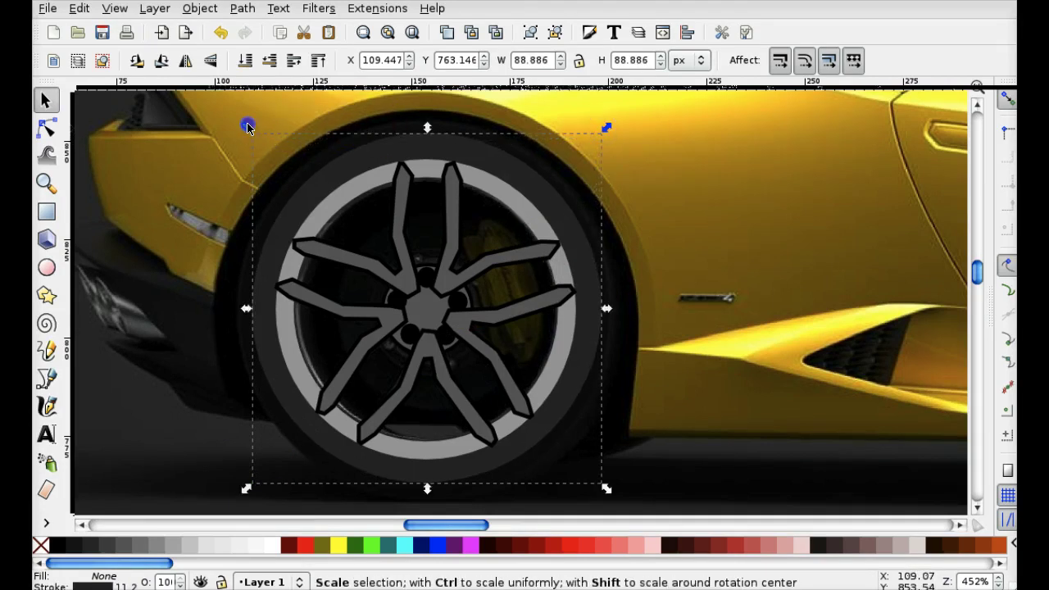
pyautogui.moveTo(249, 127); pyautogui.dragTo(248, 126)
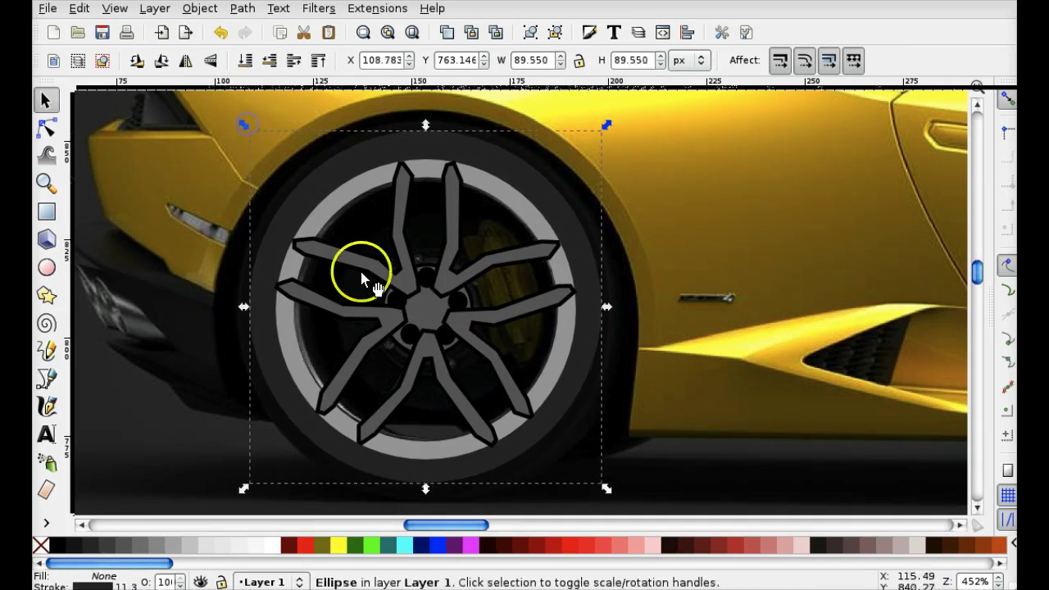
pyautogui.moveTo(429, 473); pyautogui.dragTo(428, 474)
pyautogui.click(647, 502)
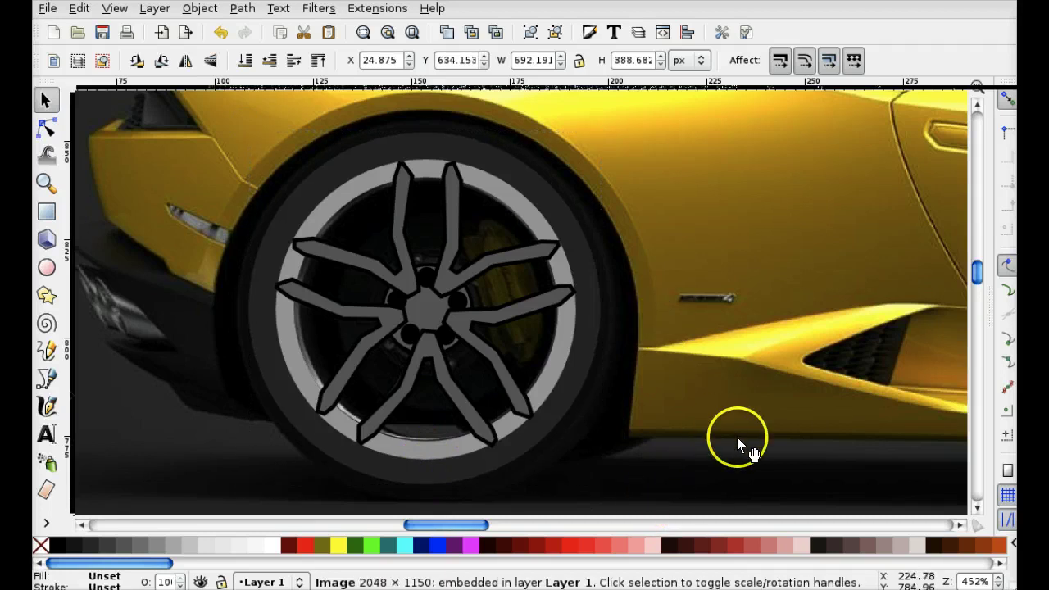
# Select all the drawn parts of the rear wheel, without the photo, and group them into one object.
pyautogui.click(998, 586)
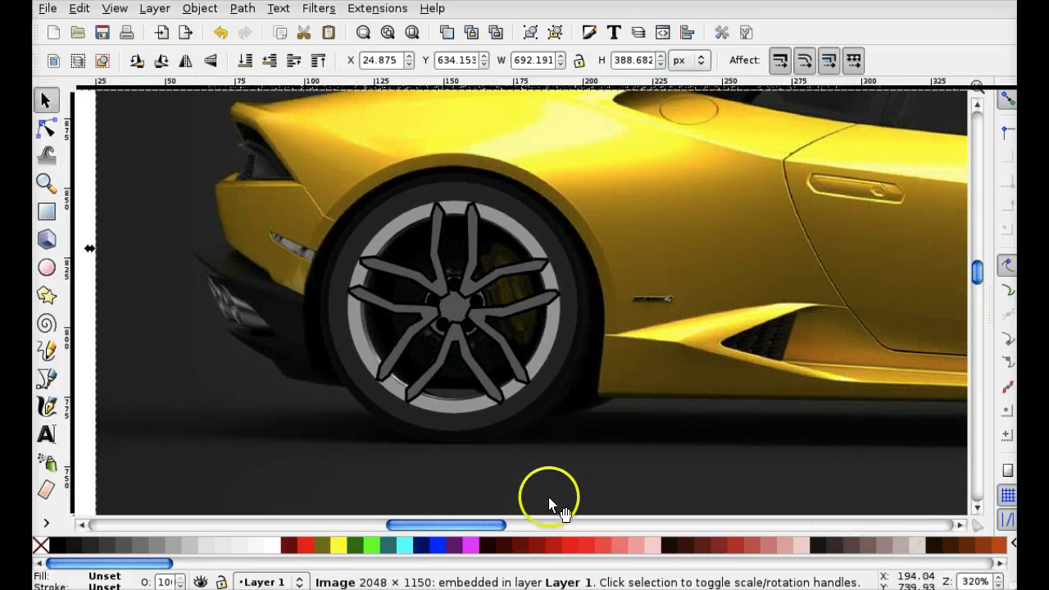
pyautogui.moveTo(467, 523); pyautogui.dragTo(455, 524)
pyautogui.click(154, 325)
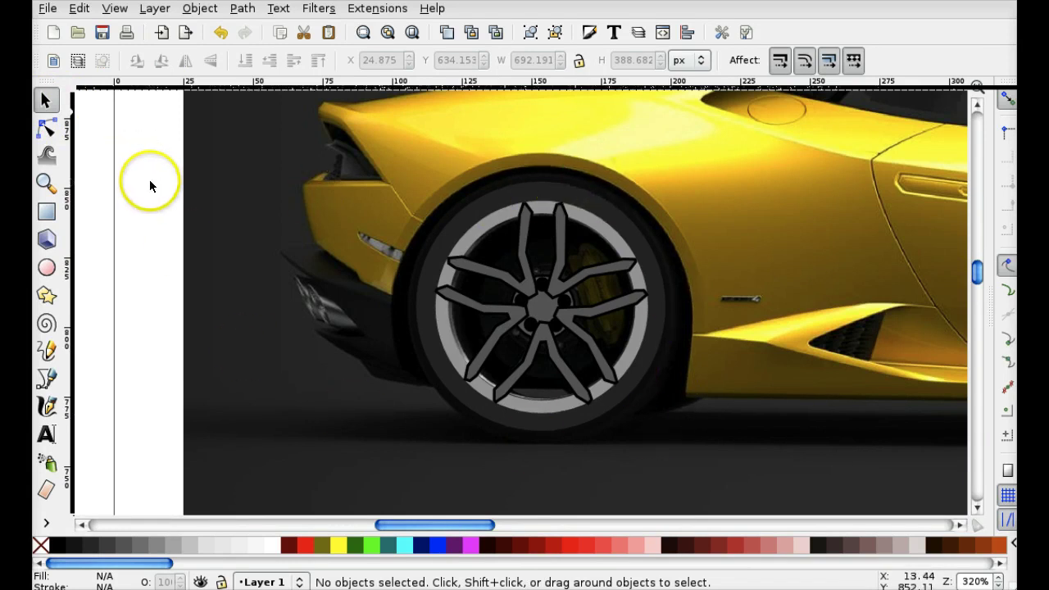
pyautogui.moveTo(148, 181); pyautogui.dragTo(724, 480)
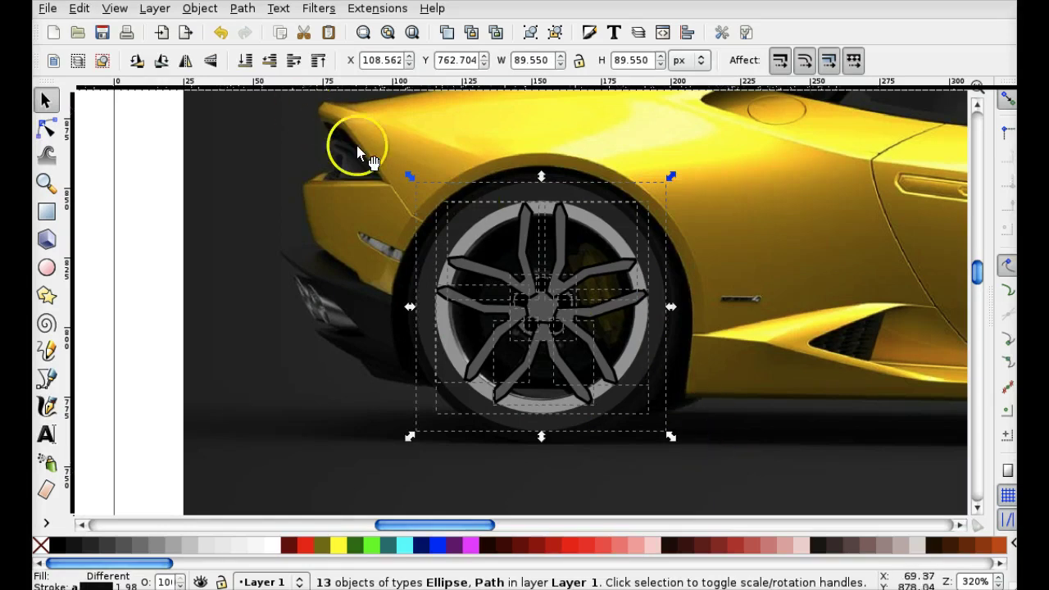
pyautogui.rightClick(544, 295)
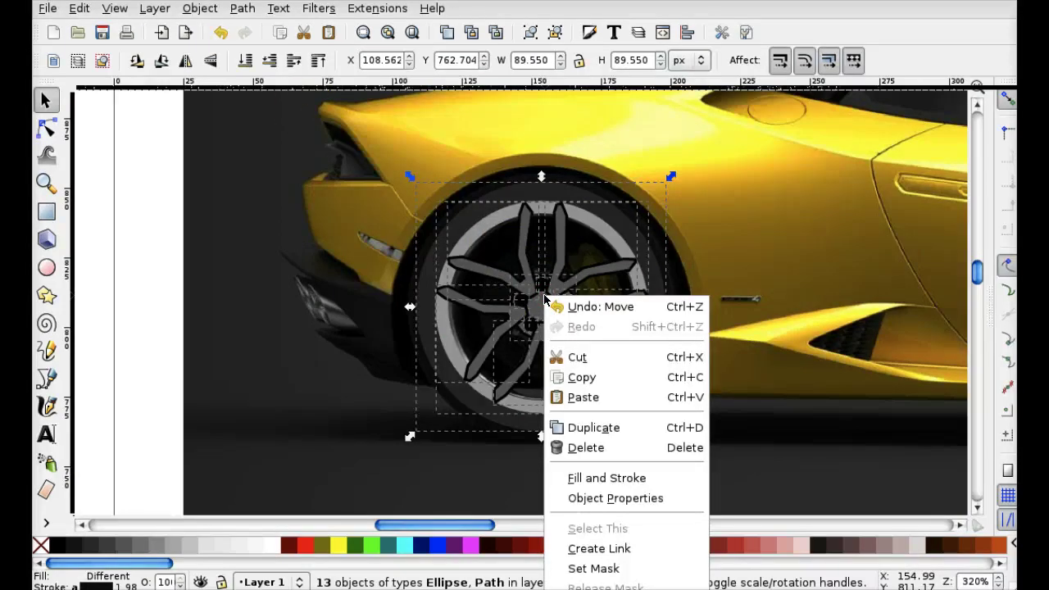
pyautogui.click(536, 285)
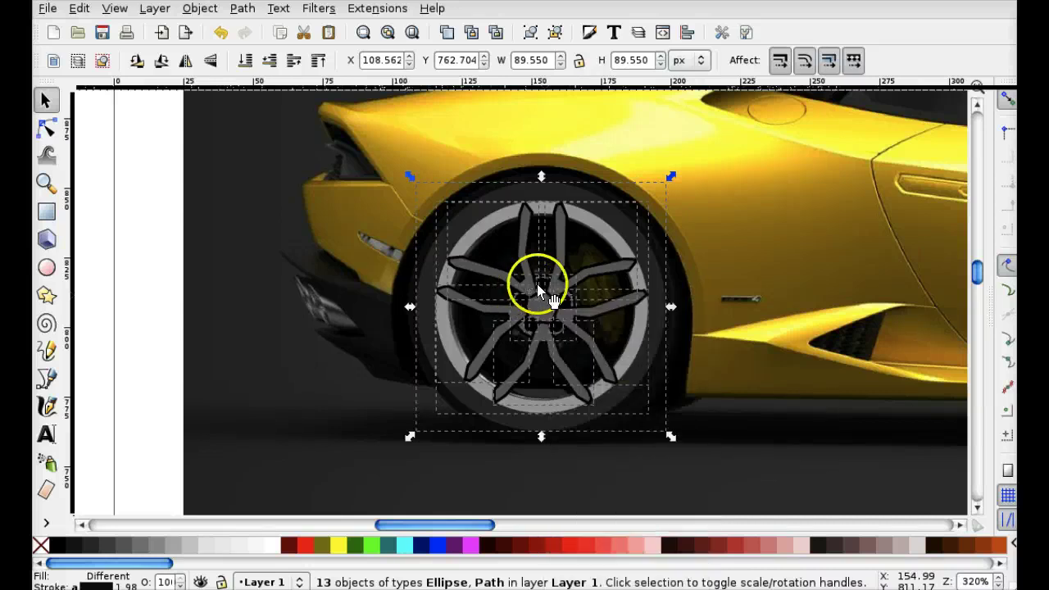
pyautogui.click(195, 11)
pyautogui.click(196, 10)
pyautogui.click(214, 82)
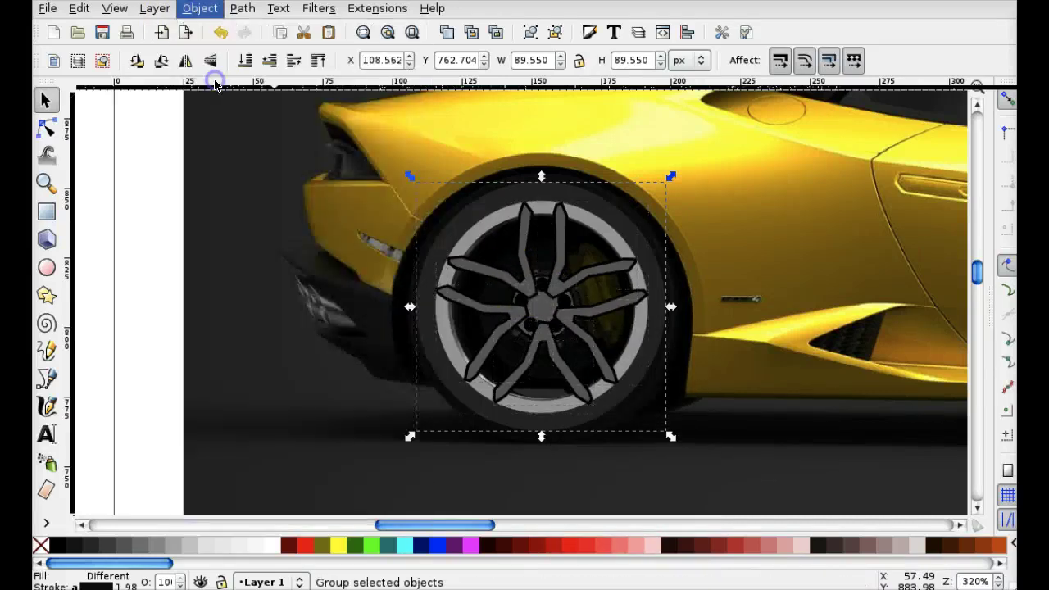
# Move the wheel group onto the yellow car drawing, duplicate it so each wheel arch holds one wheel, and clear the selection.
pyautogui.moveTo(546, 304); pyautogui.dragTo(318, 317)
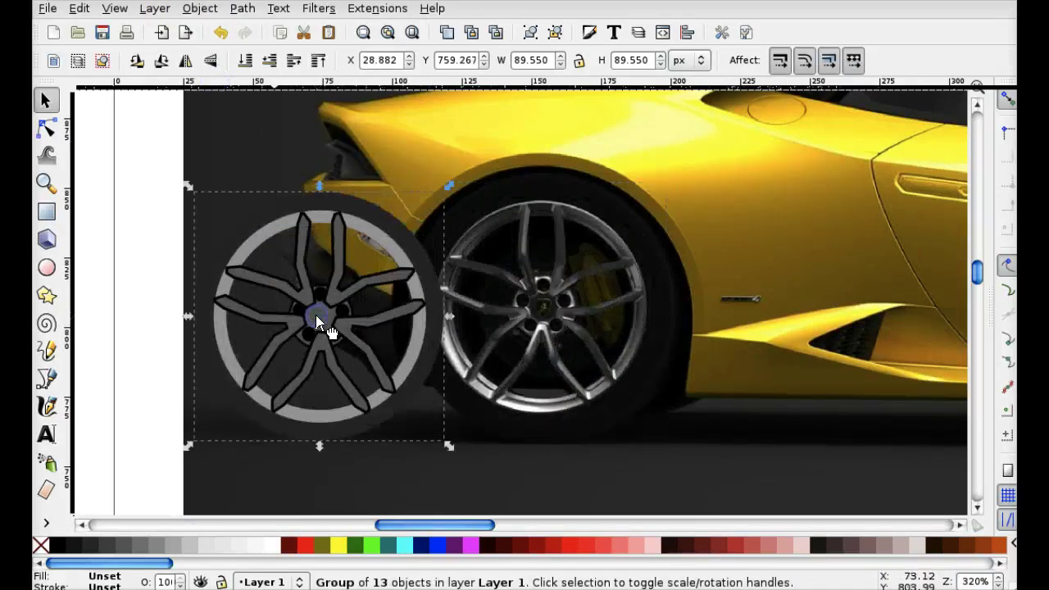
pyautogui.click(385, 32)
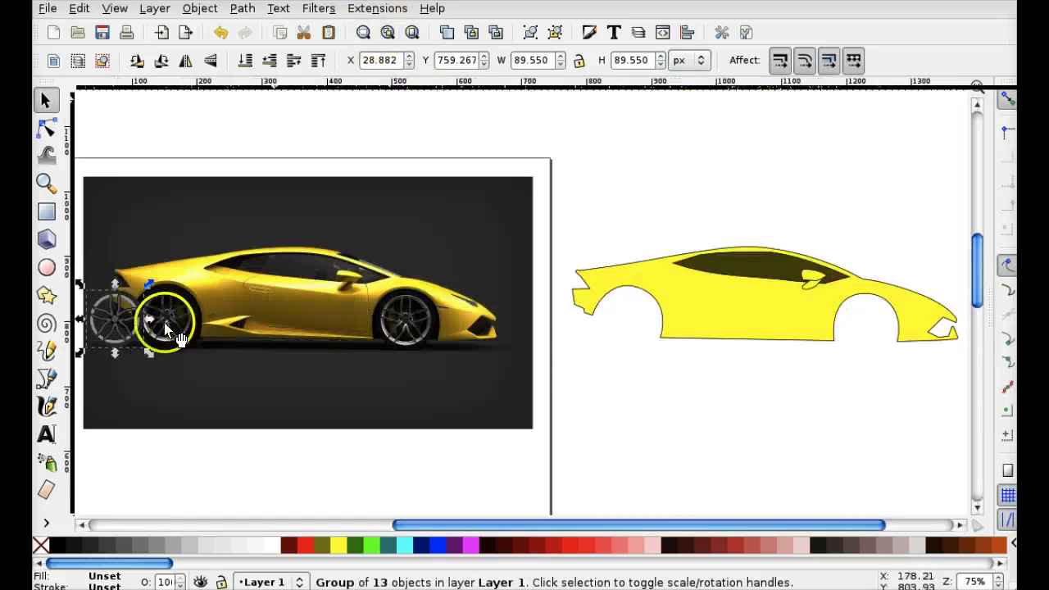
pyautogui.moveTo(150, 338); pyautogui.dragTo(870, 347)
pyautogui.rightClick(642, 330)
pyautogui.click(693, 110)
pyautogui.click(864, 416)
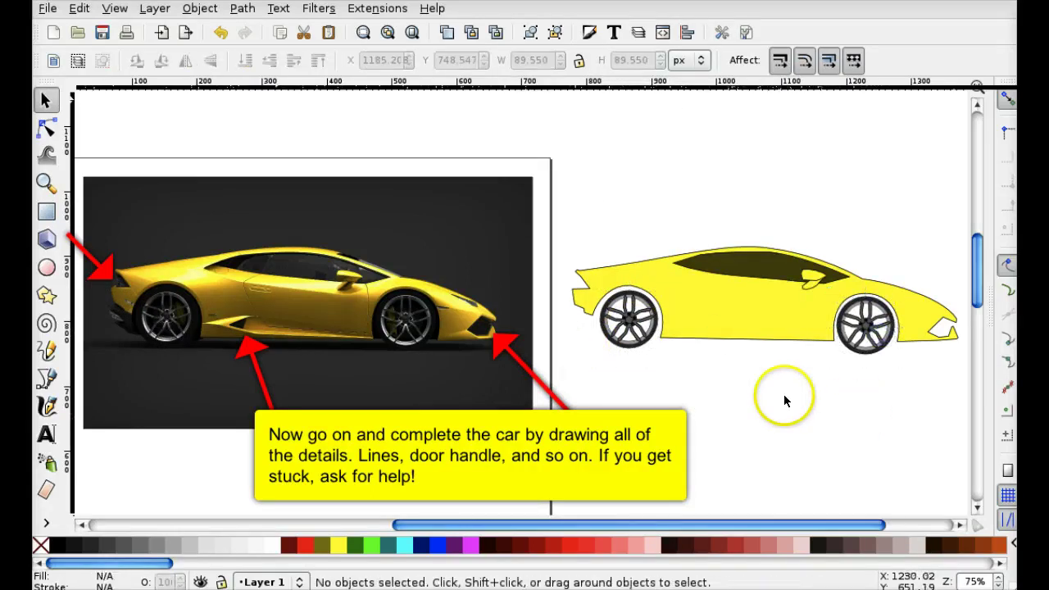